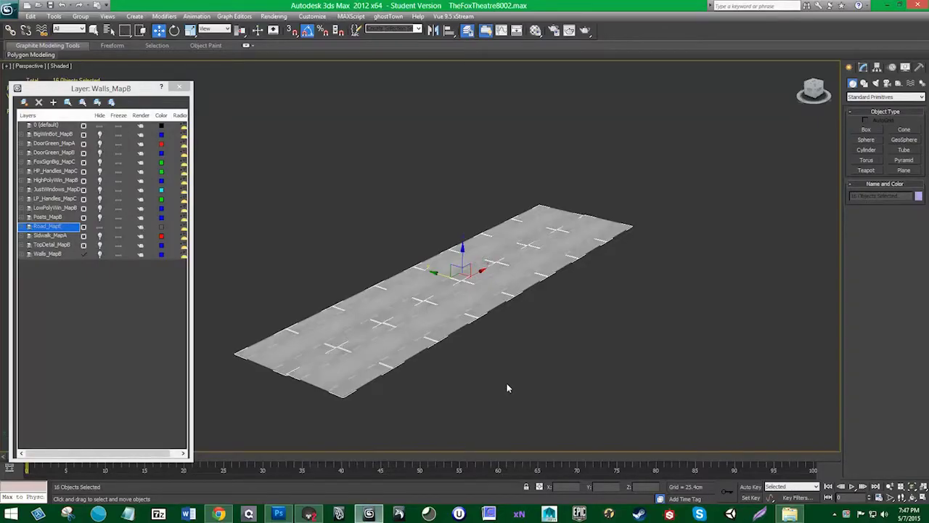
Step: Select the eight road pieces on one side of the seam
click(506, 388)
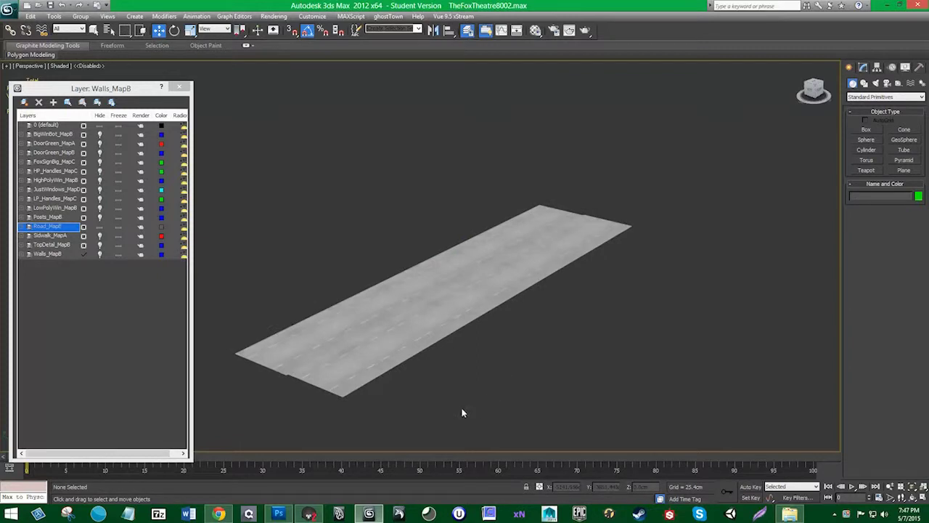
mouse_move(461, 405)
alt+middle_down()
mouse_move(397, 416)
mouse_move(442, 415)
alt+middle_up()
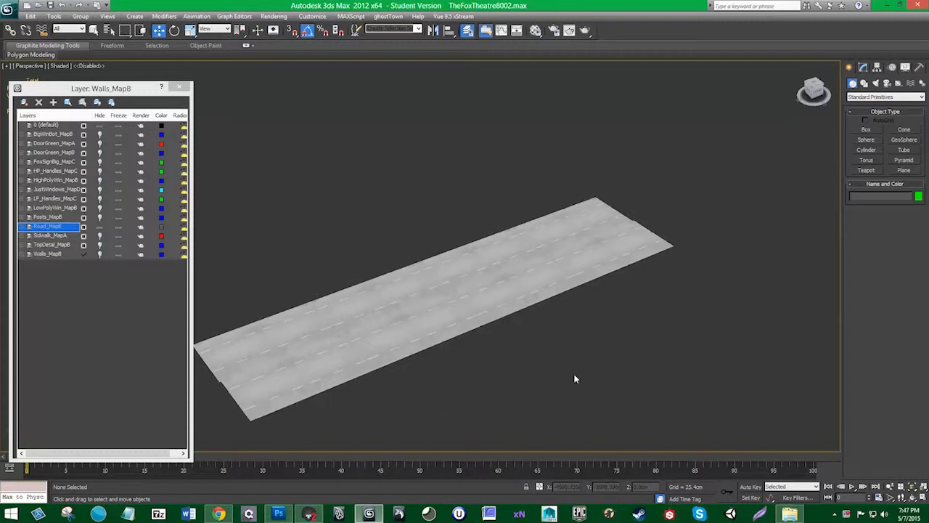
mouse_move(574, 380)
alt+middle_down()
mouse_move(464, 398)
mouse_move(507, 390)
alt+middle_up()
drag(603, 416, 500, 119)
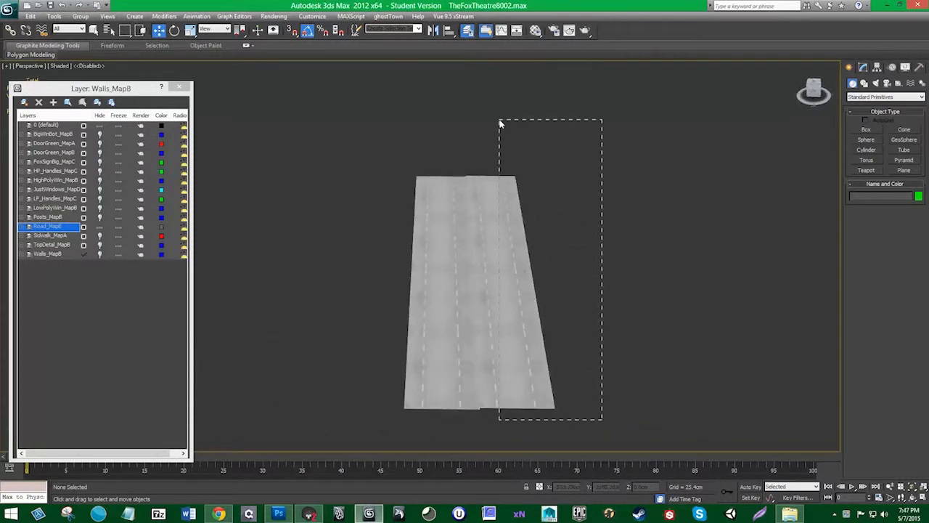
mouse_move(479, 261)
alt+middle_down()
mouse_move(479, 296)
mouse_move(501, 276)
alt+middle_up()
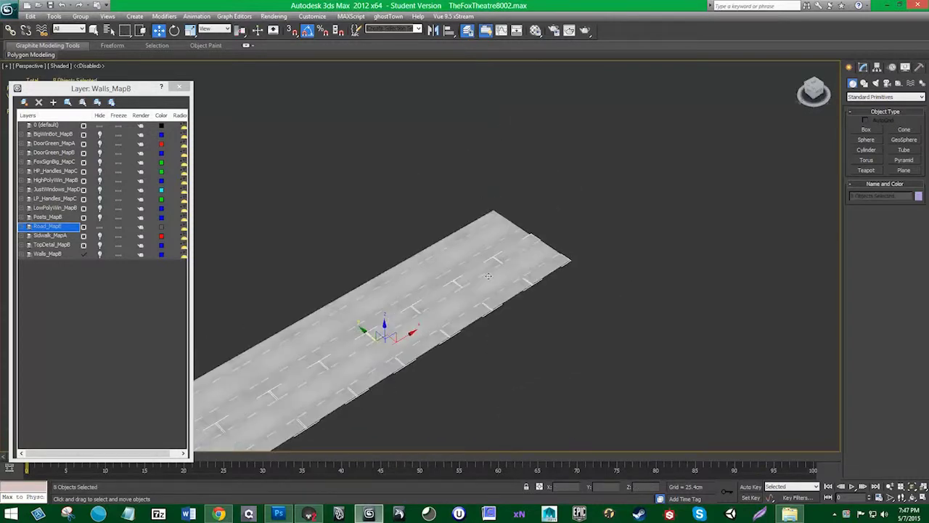
scroll(508, 269, up, 2)
scroll(512, 261, up, 3)
scroll(511, 261, up, 2)
scroll(513, 259, up, 2)
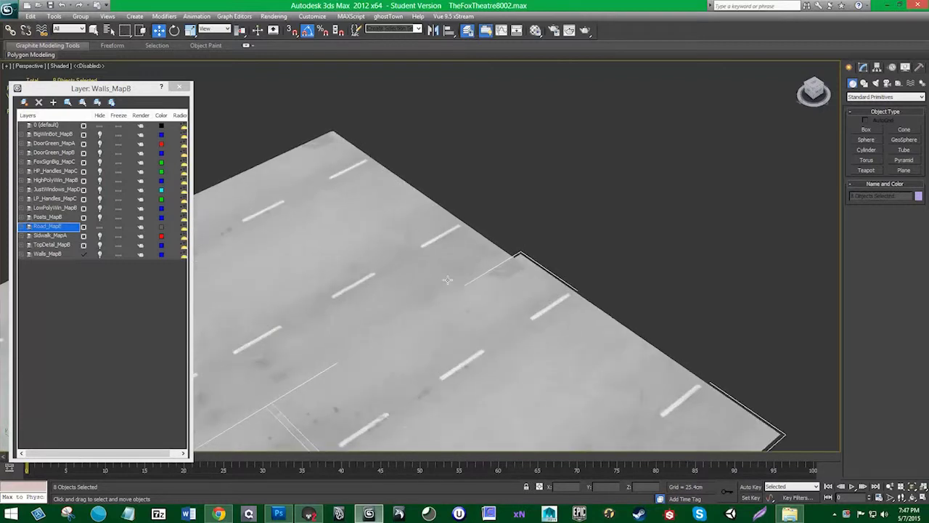
Step: Snap their corner onto the other set's endpoint, then select all sixteen road pieces
key(s)
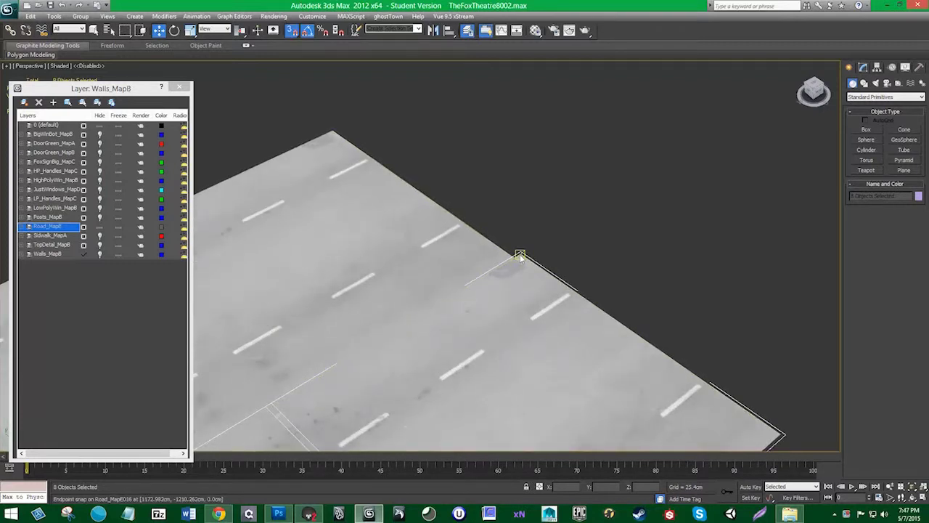
drag(520, 257, 516, 259)
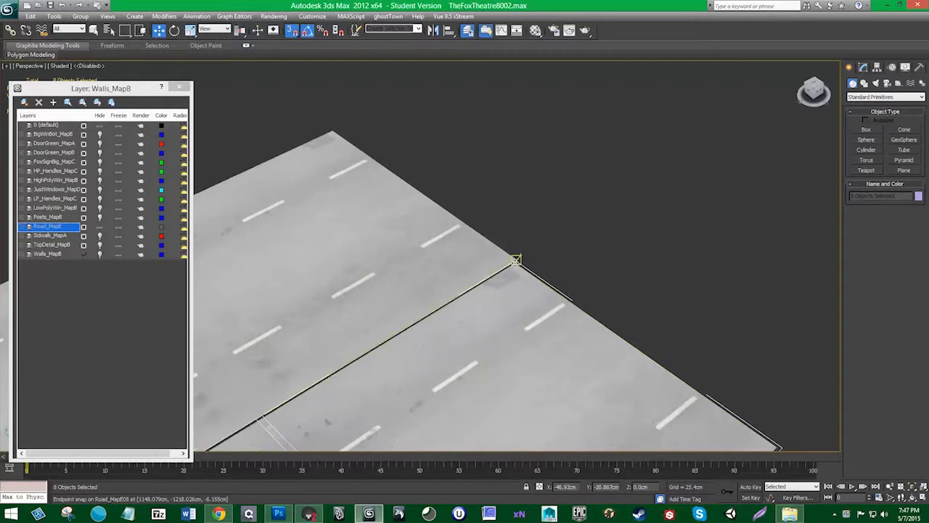
scroll(489, 211, down, 8)
scroll(489, 211, down, 3)
mouse_move(371, 408)
middle_down()
mouse_move(580, 332)
mouse_move(510, 352)
middle_up()
key(s)
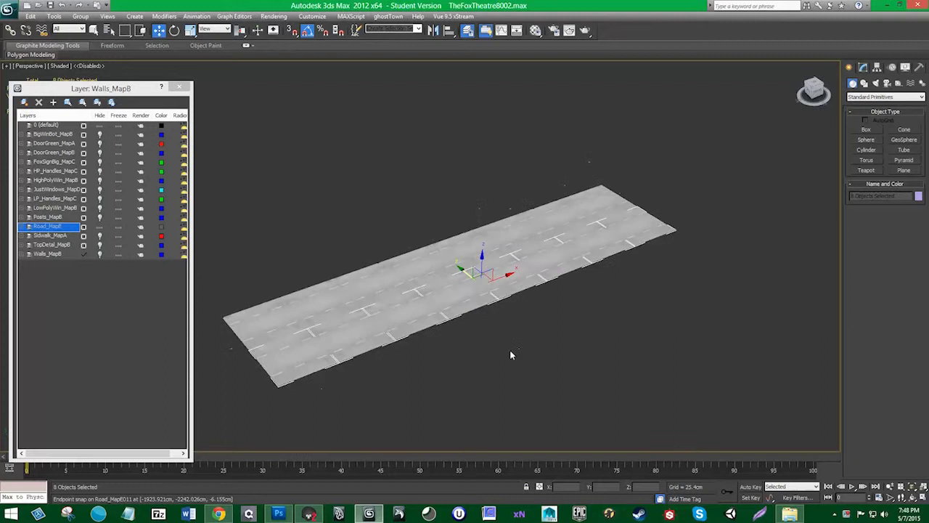
click(518, 356)
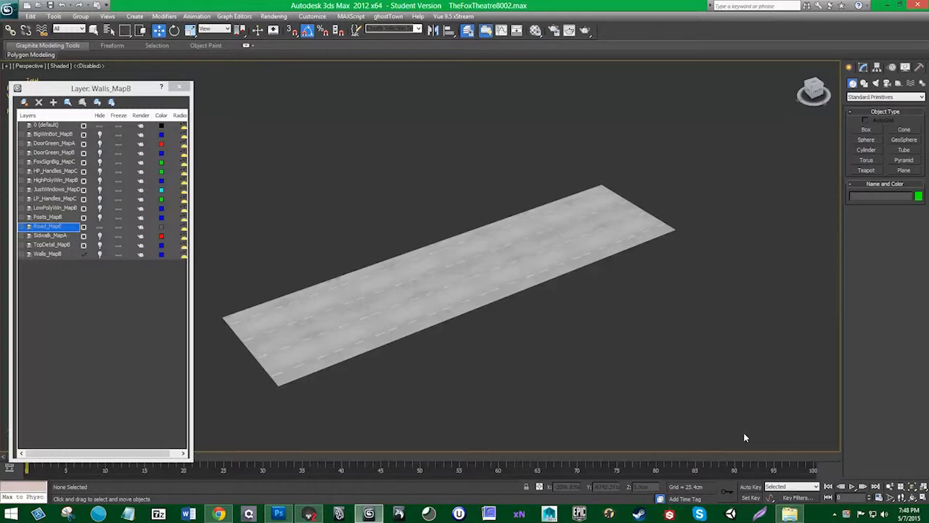
key(ctrl+a)
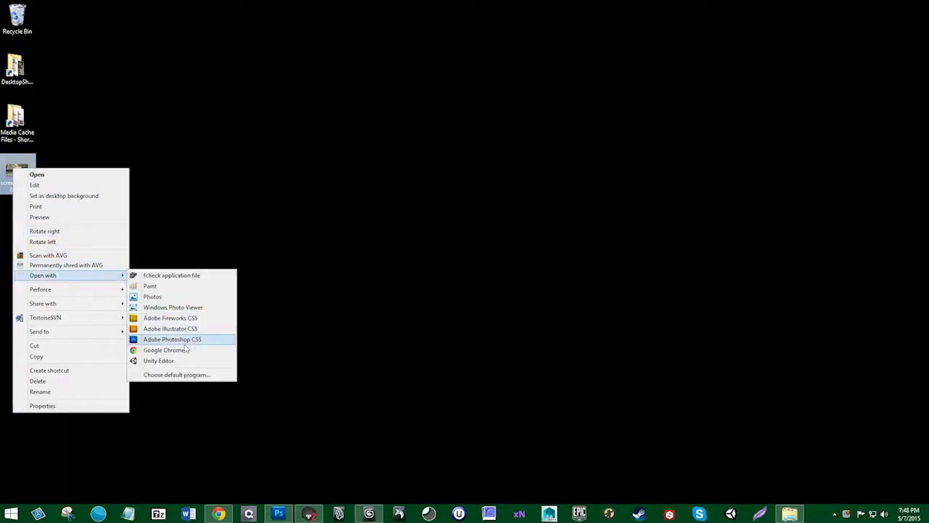
Step: View the FOX theatre screenshot in Windows Photo Viewer, then close it
click(184, 308)
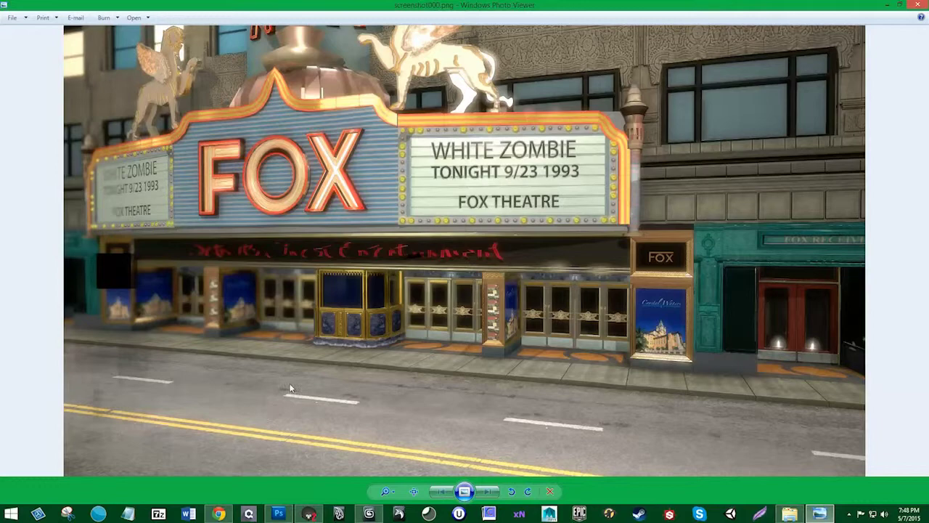
click(917, 5)
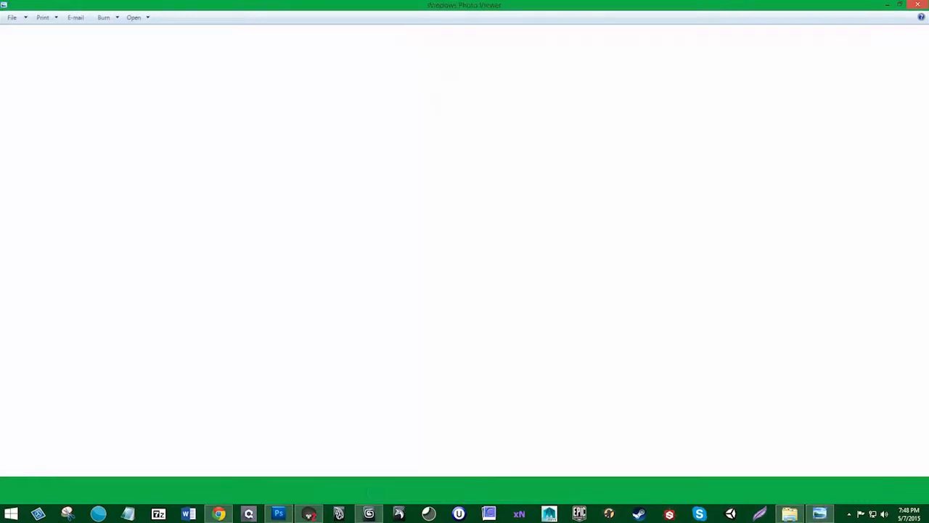
click(368, 513)
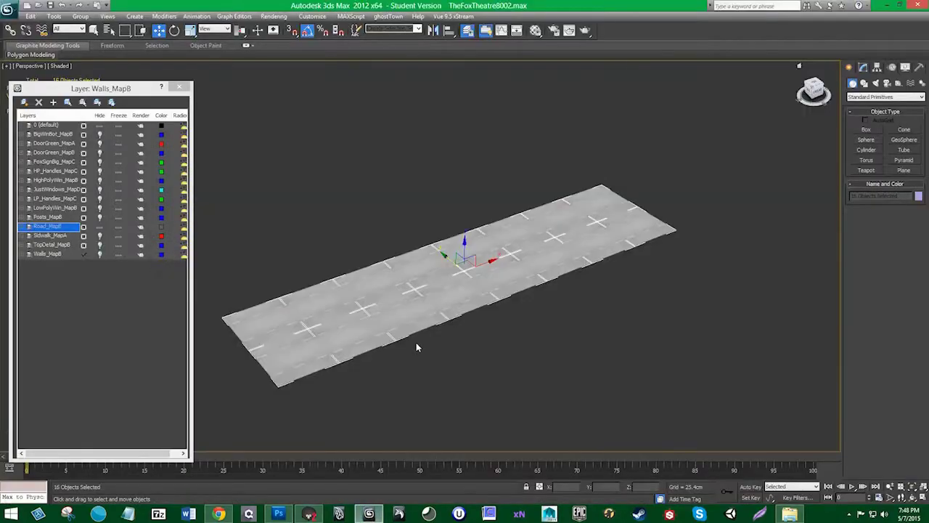
scroll(430, 315, up, 3)
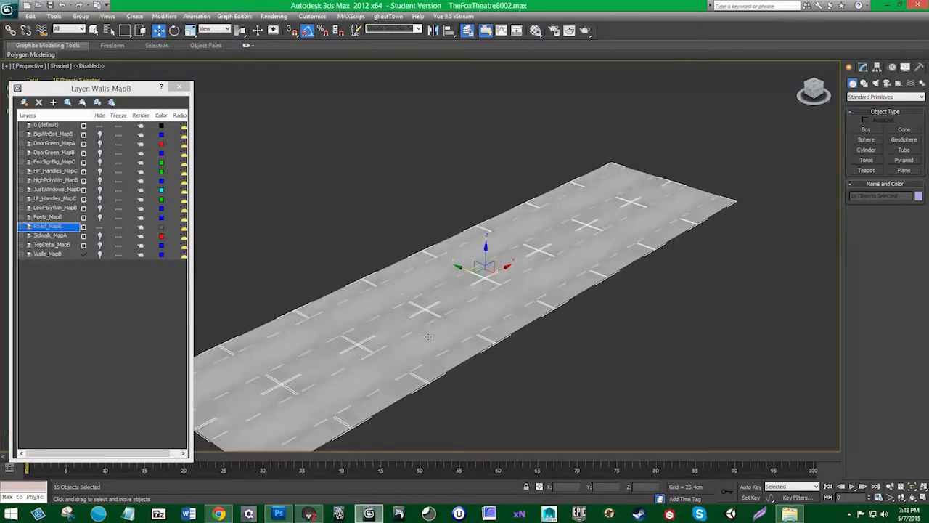
alt+middle_drag(428, 336, 424, 389)
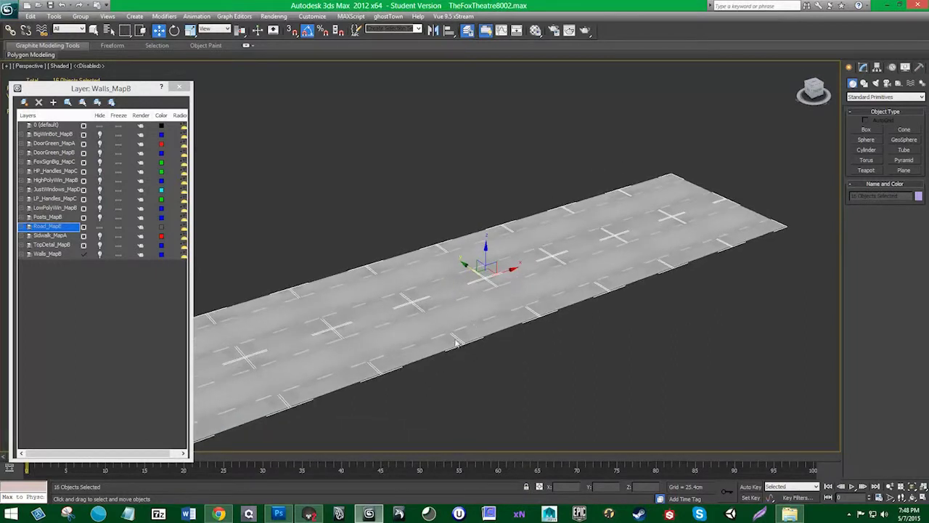
scroll(449, 371, up, 2)
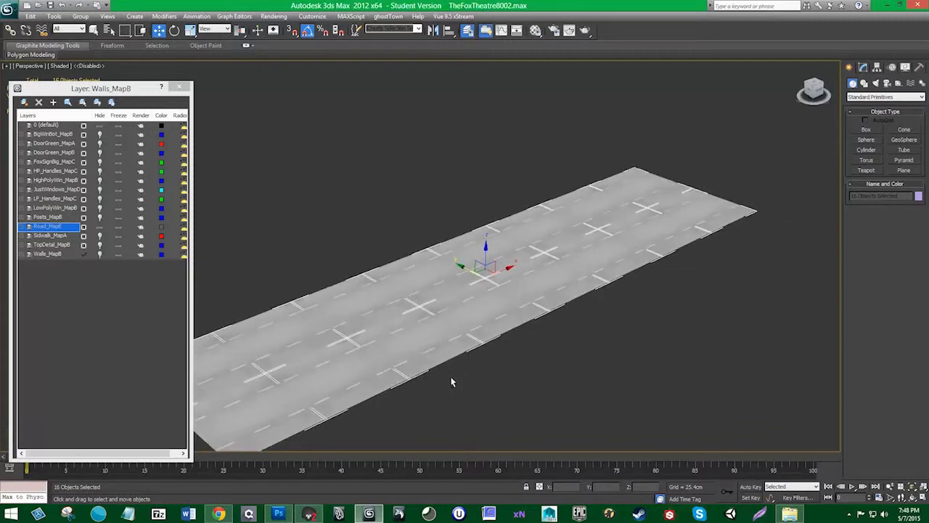
alt+middle_drag(449, 371, 425, 388)
mouse_move(442, 329)
alt+middle_down()
mouse_move(425, 339)
mouse_move(435, 327)
alt+middle_up()
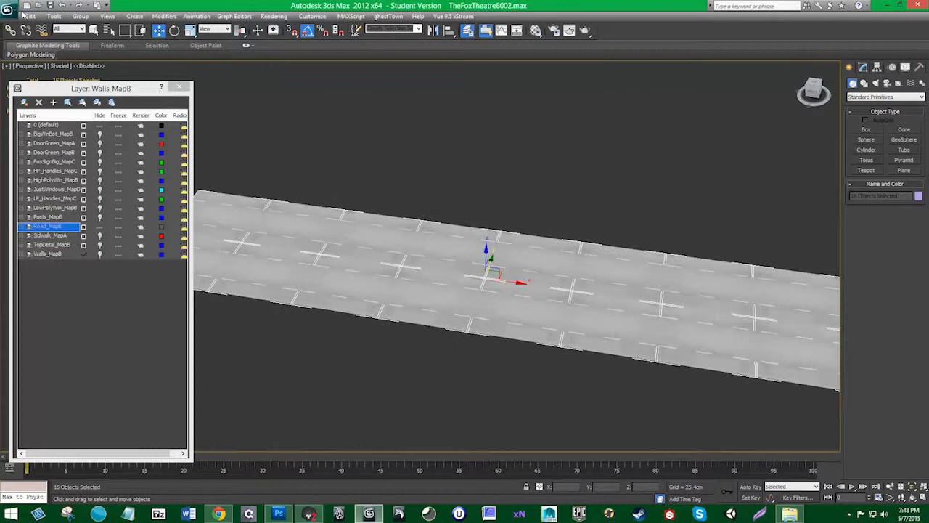
click(288, 511)
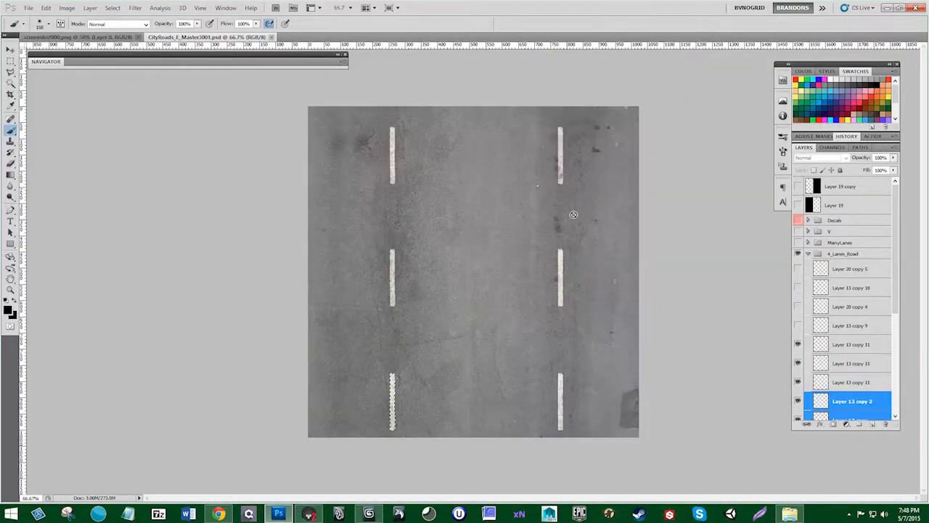
click(73, 36)
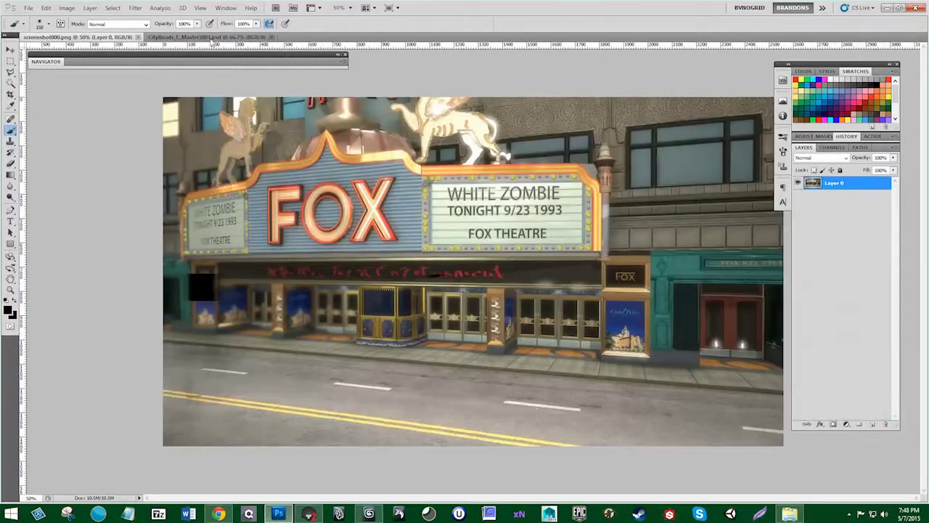
click(887, 8)
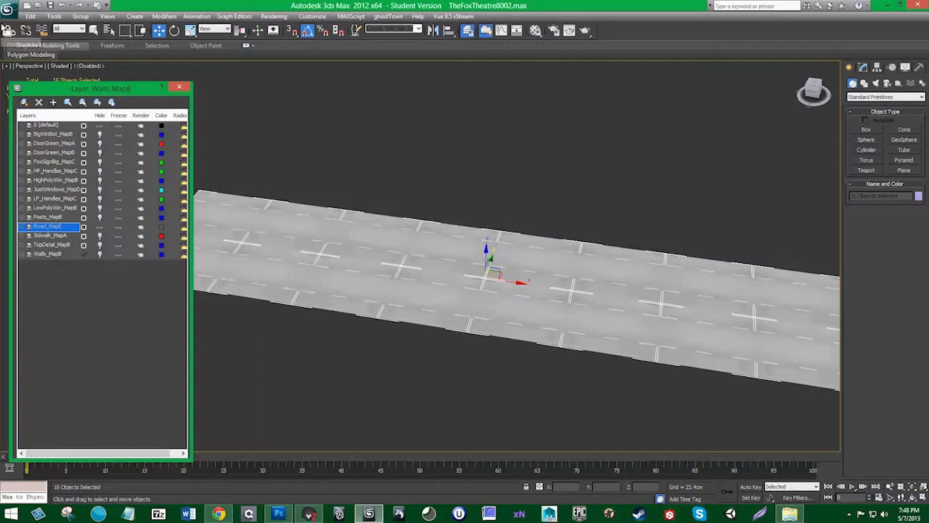
Step: Export the selected road pieces to the desktop as Road.obj with default OBJ options
click(7, 10)
mouse_move(34, 164)
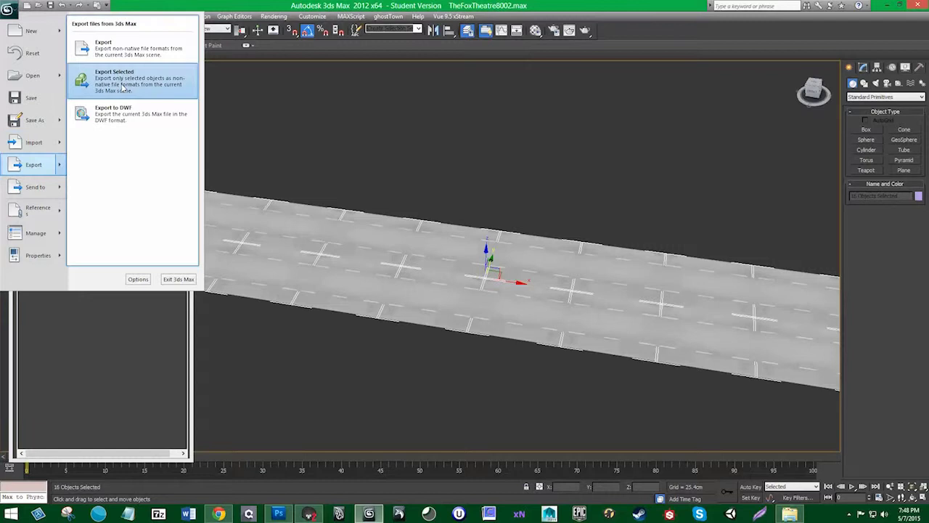
click(108, 81)
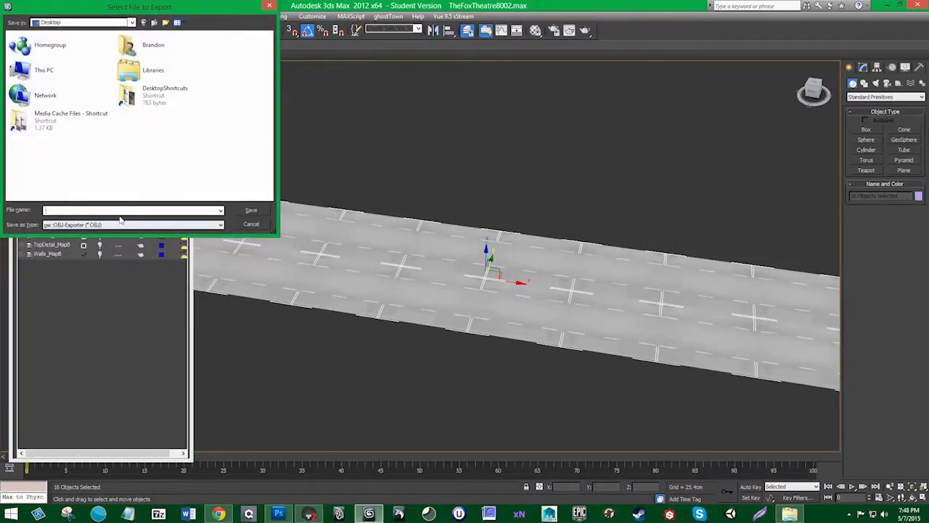
text(Road)
click(265, 211)
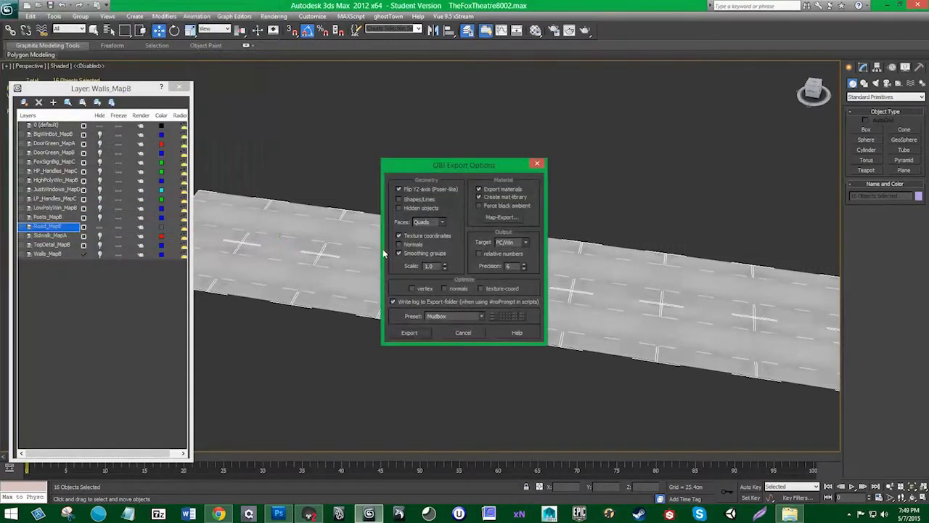
click(421, 338)
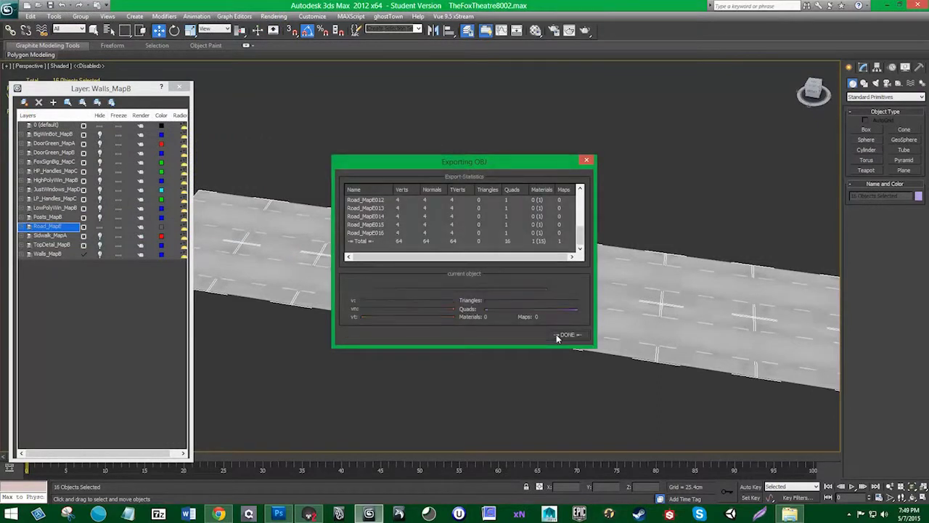
click(556, 334)
Step: Check the Road_MapE OBJ/MTL files in Final_Map_Groups, then select Road_MapE in Marmoset Toolbag
click(890, 5)
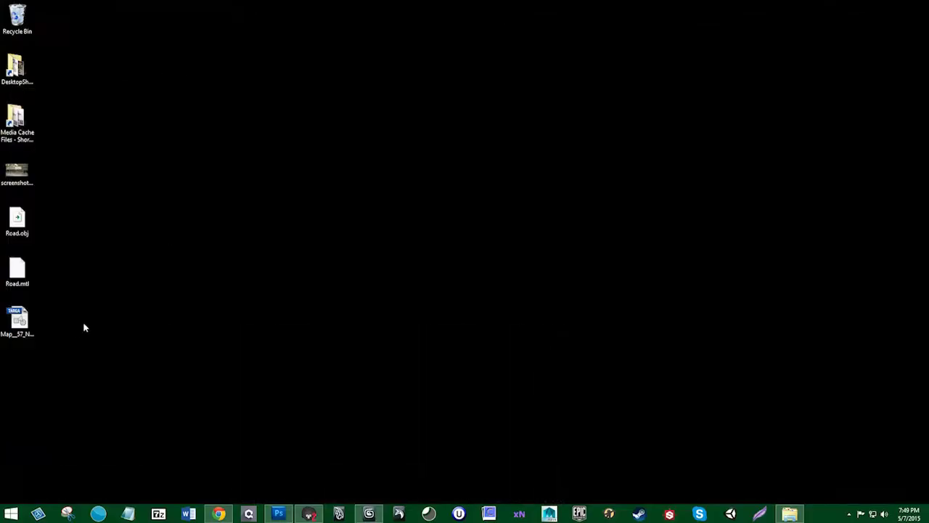
click(792, 516)
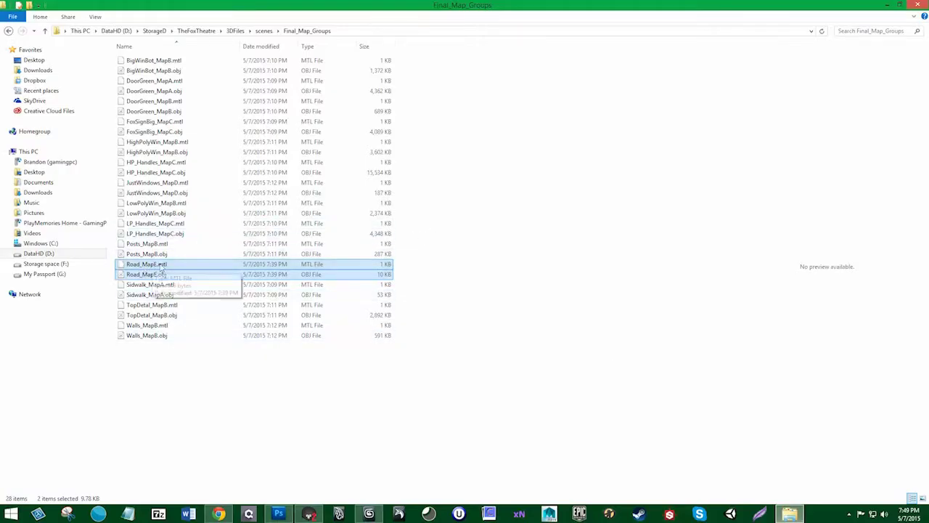
click(311, 514)
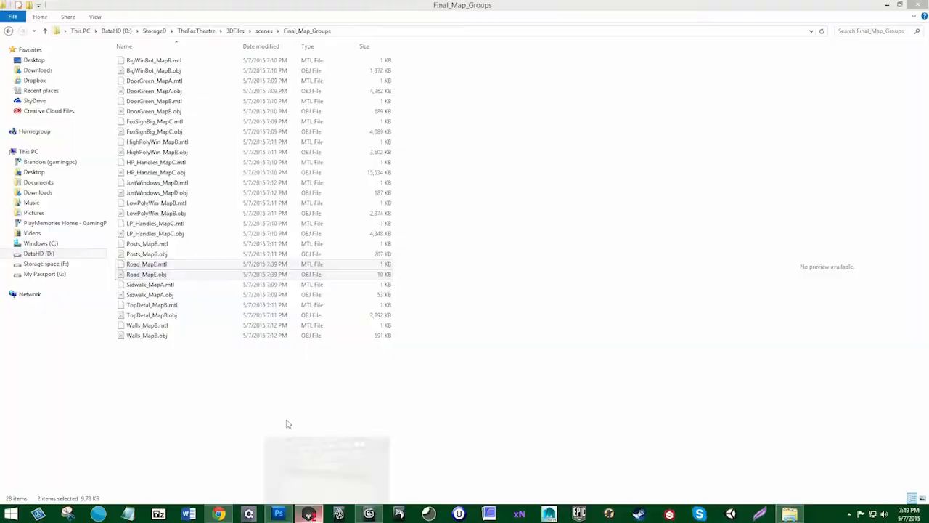
click(41, 171)
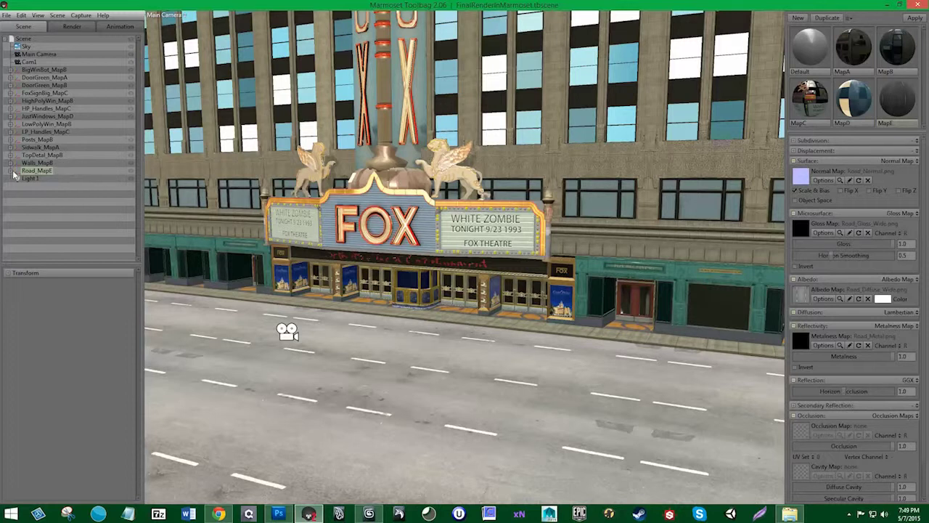
Step: Preview the MapE road material's albedo texture and move the view closer to the theatre
click(11, 172)
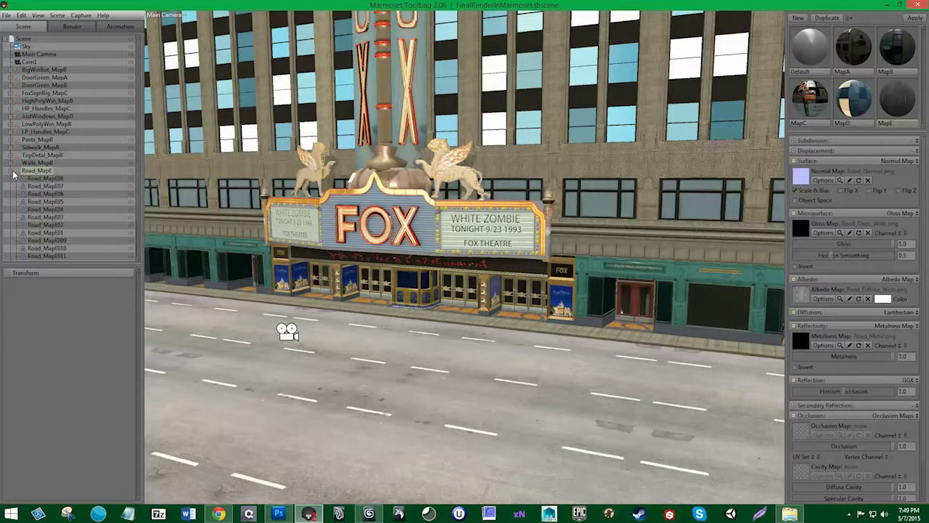
click(13, 172)
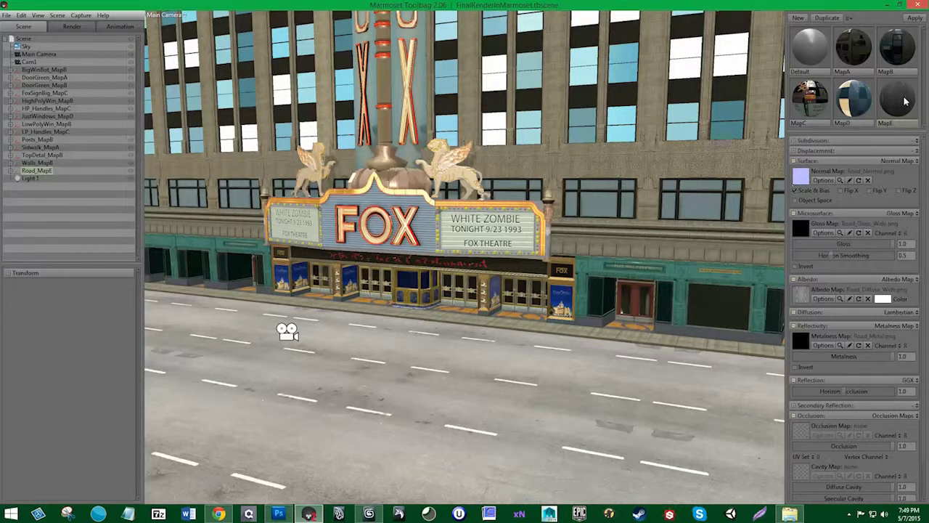
click(906, 103)
click(803, 300)
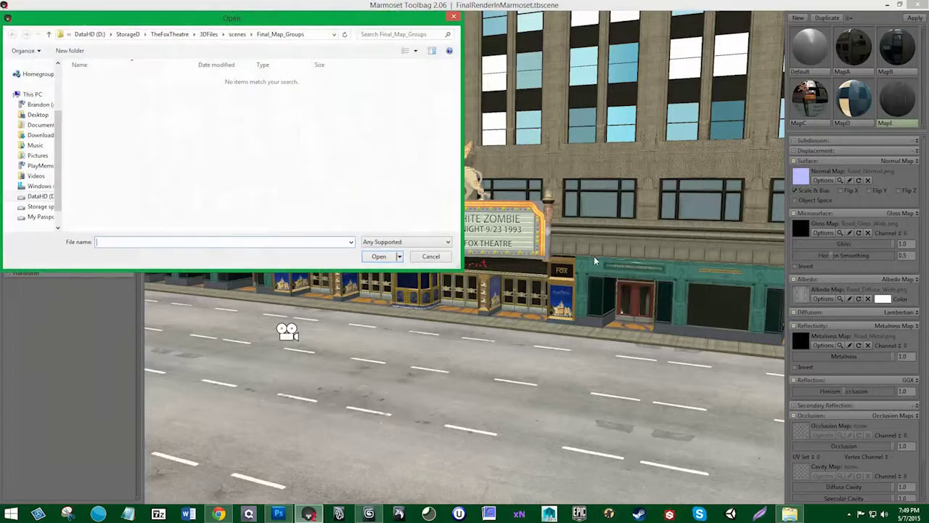
key(Escape)
click(839, 300)
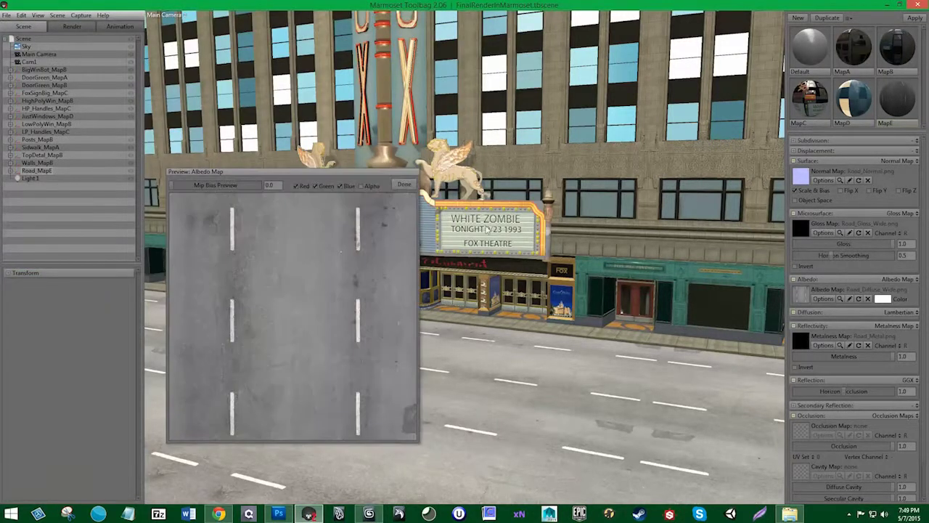
click(403, 186)
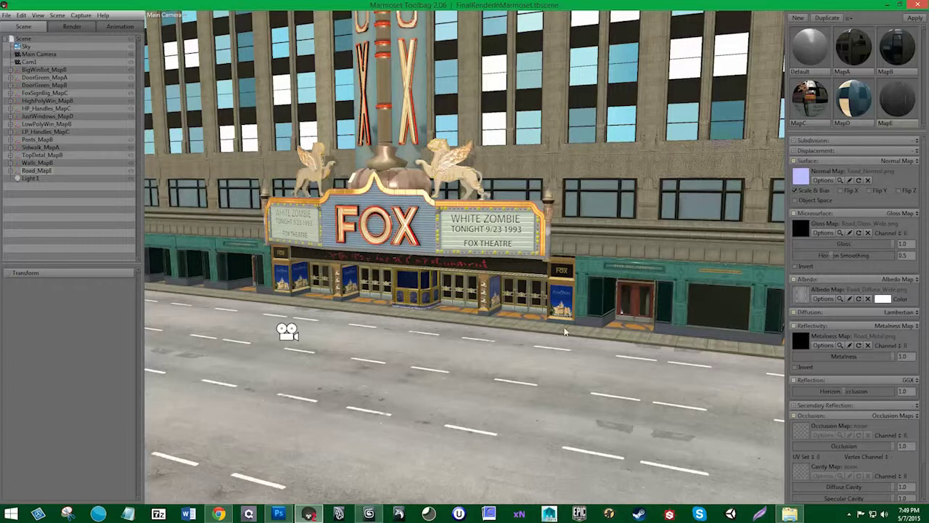
mouse_move(512, 369)
mouse_down()
mouse_move(515, 338)
mouse_move(514, 356)
mouse_up()
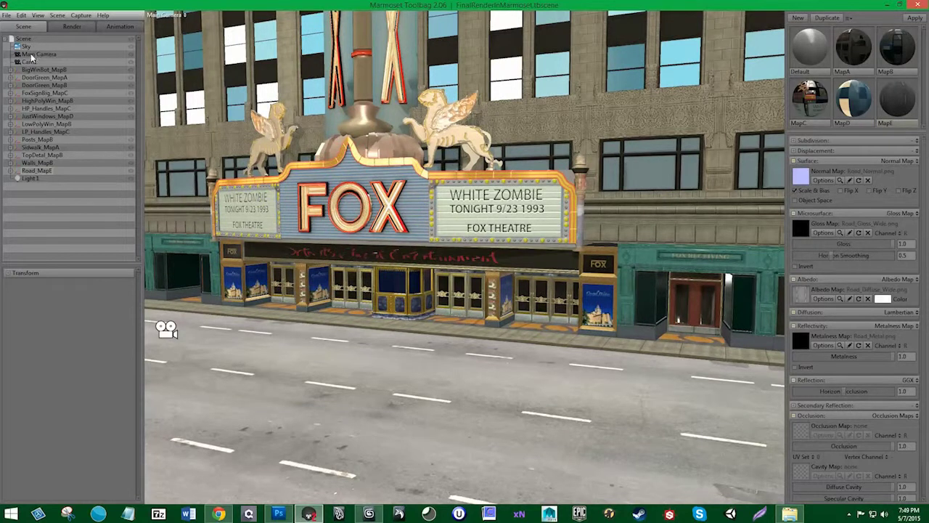
click(62, 28)
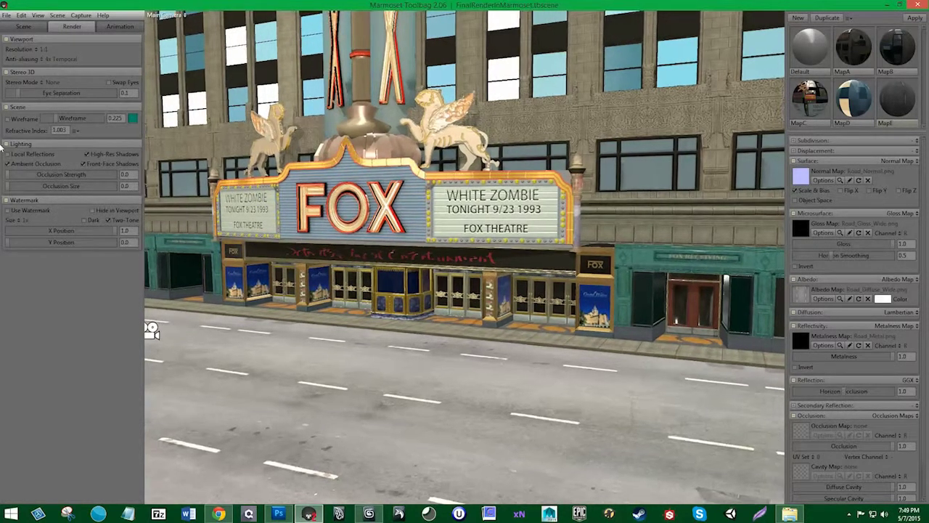
Step: Reframe the view on the theatre and turn off Local Reflections
mouse_move(300, 243)
mouse_down()
mouse_move(319, 292)
mouse_move(218, 374)
mouse_up()
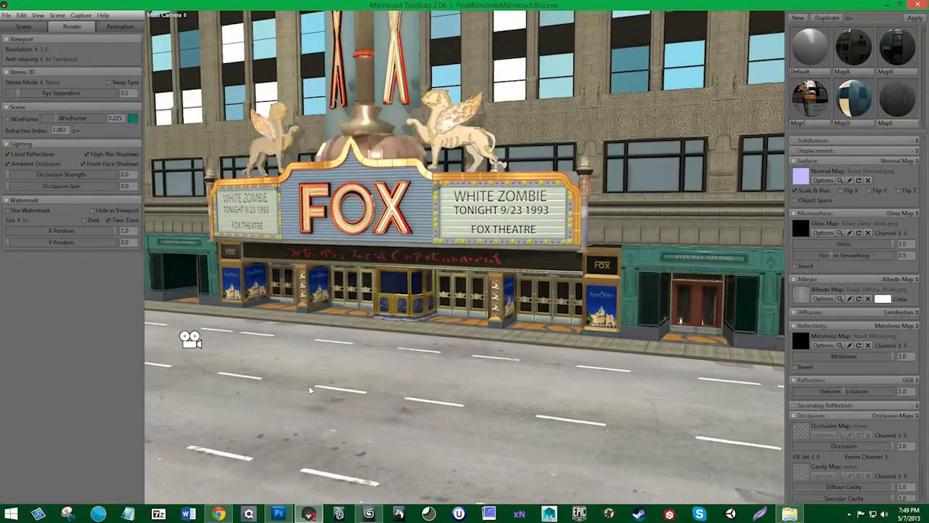
mouse_move(308, 385)
mouse_down()
mouse_move(335, 361)
mouse_move(407, 353)
mouse_up()
scroll(336, 366, up, 3)
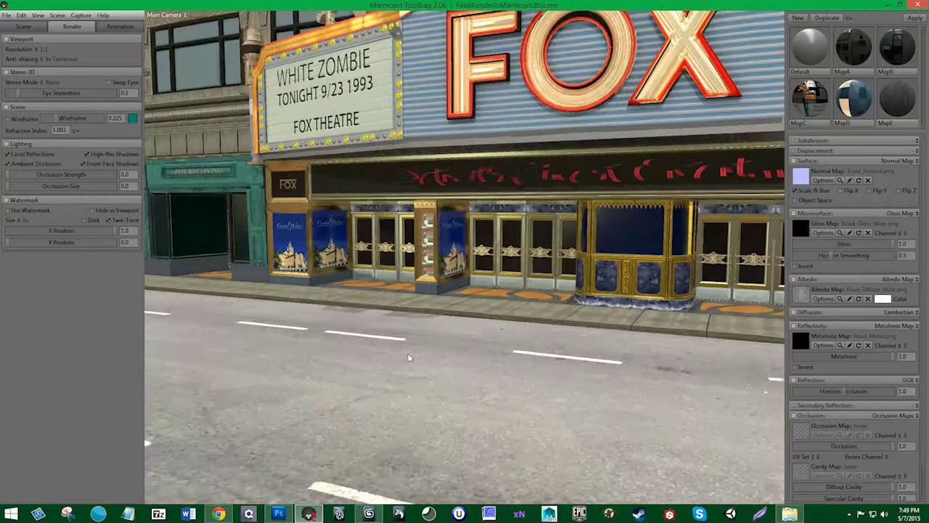
scroll(420, 363, up, 2)
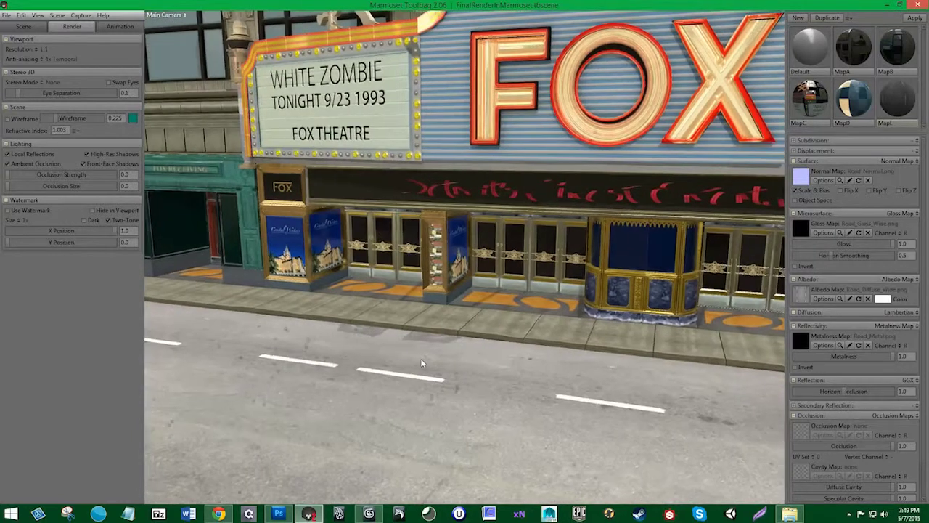
mouse_move(310, 352)
mouse_down()
mouse_move(325, 354)
mouse_move(196, 258)
mouse_up()
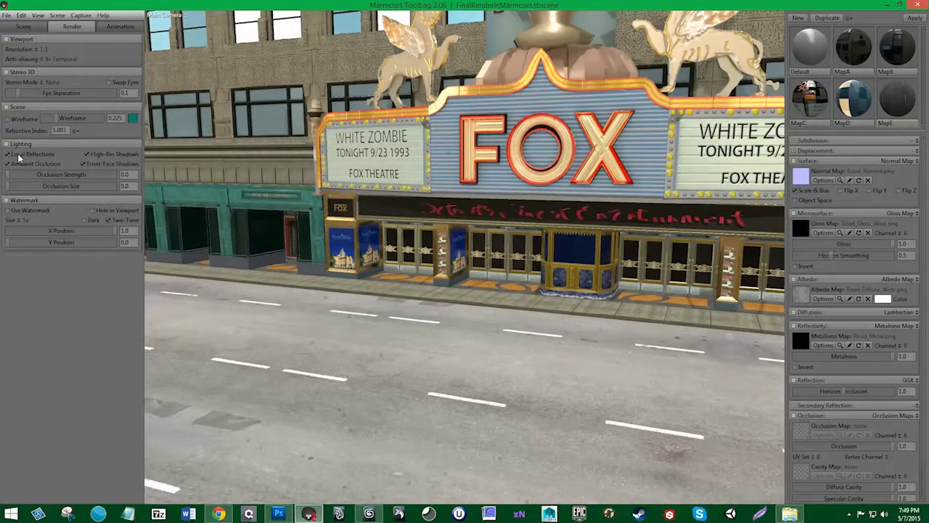
click(7, 154)
Step: Enable Ambient Occlusion with higher occlusion strength and size, briefly checking the wireframe view
mouse_move(327, 218)
mouse_down()
mouse_move(487, 232)
mouse_move(458, 290)
mouse_move(435, 287)
mouse_up()
scroll(435, 287, up, 3)
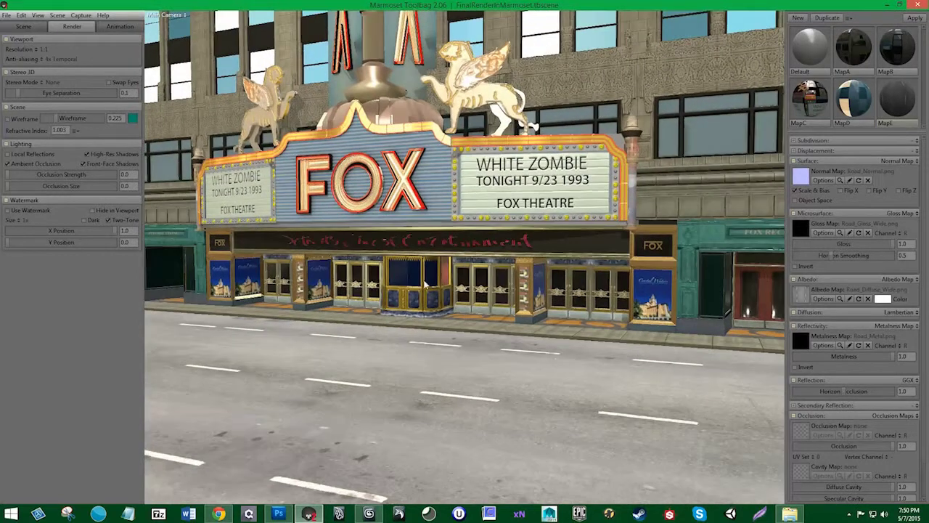
click(7, 163)
mouse_move(26, 175)
mouse_down()
mouse_move(110, 180)
mouse_move(36, 183)
mouse_up()
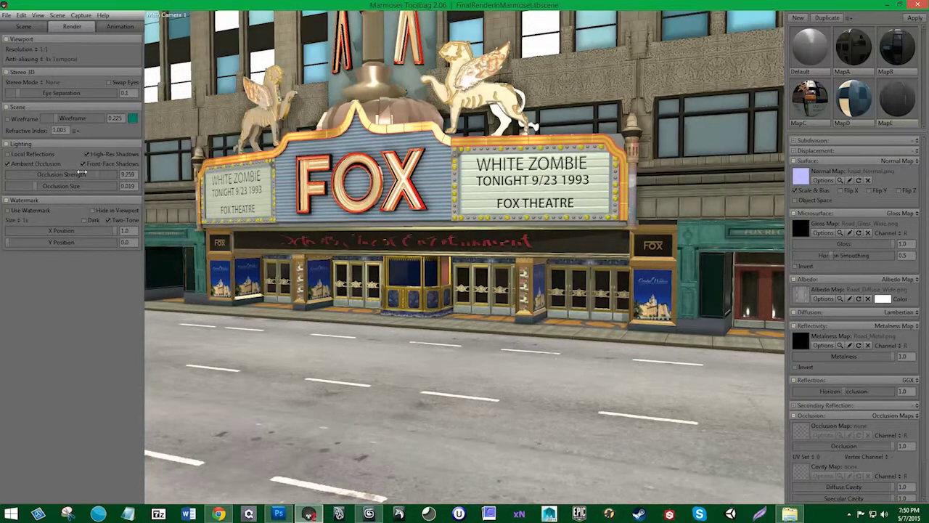
mouse_move(25, 176)
mouse_down()
mouse_move(69, 174)
mouse_move(32, 185)
mouse_move(79, 186)
mouse_move(105, 174)
mouse_move(73, 185)
mouse_up()
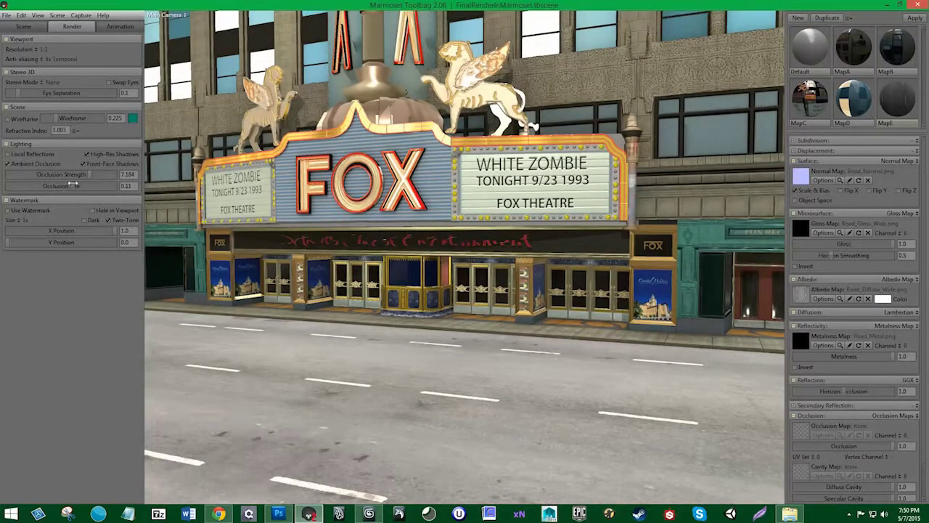
click(24, 121)
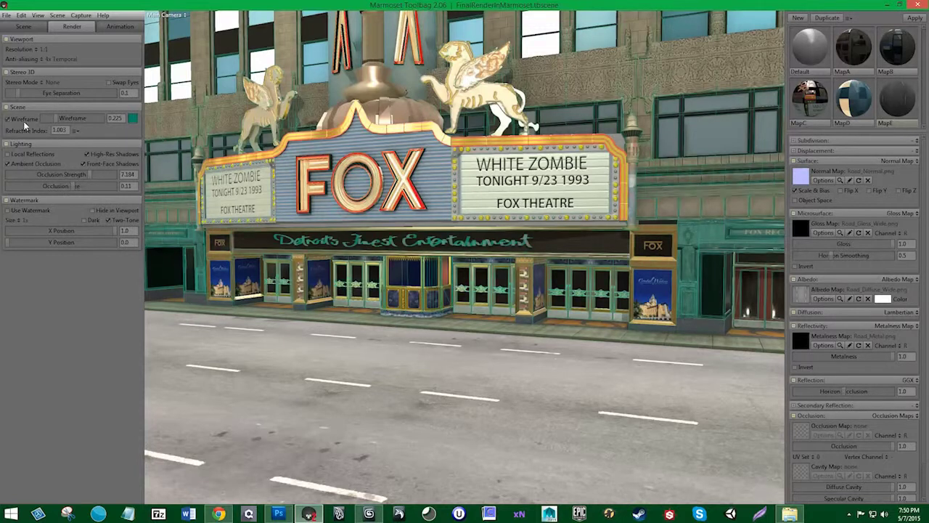
click(24, 124)
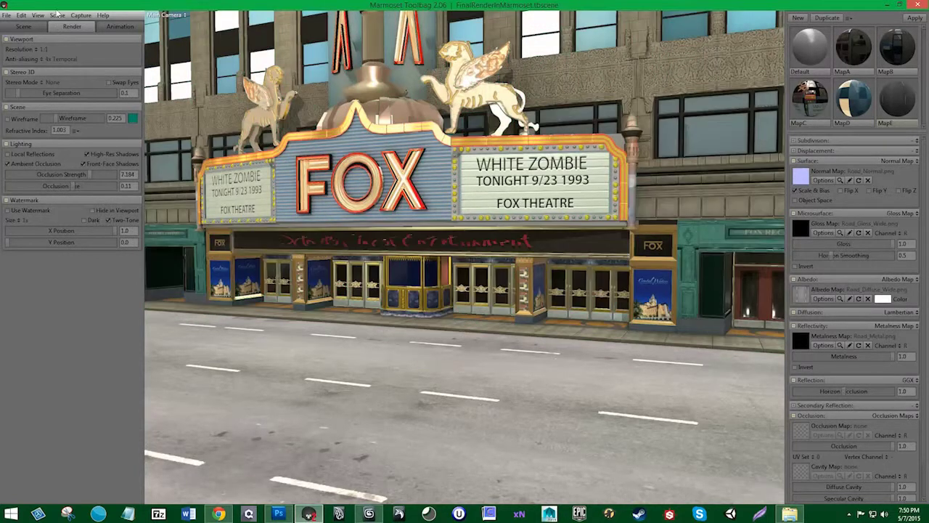
click(25, 26)
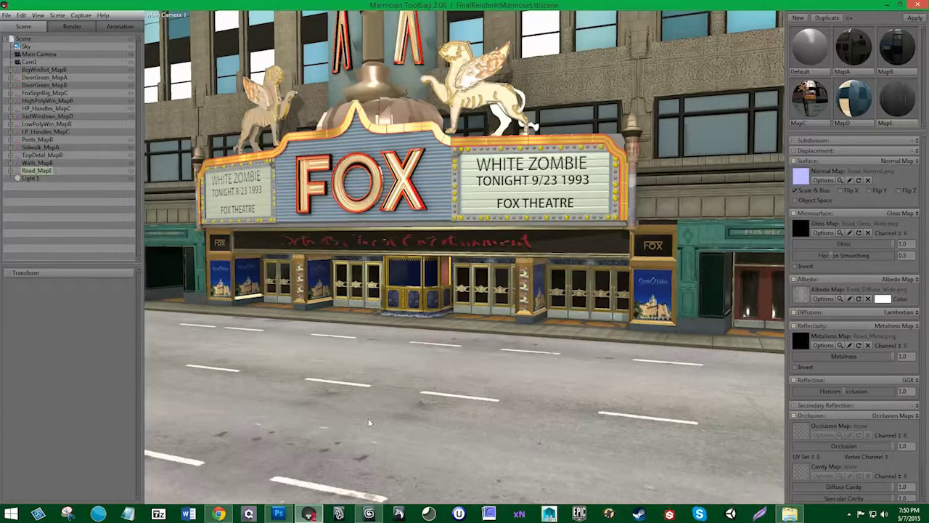
Step: Save the scene in 3ds Max
click(369, 514)
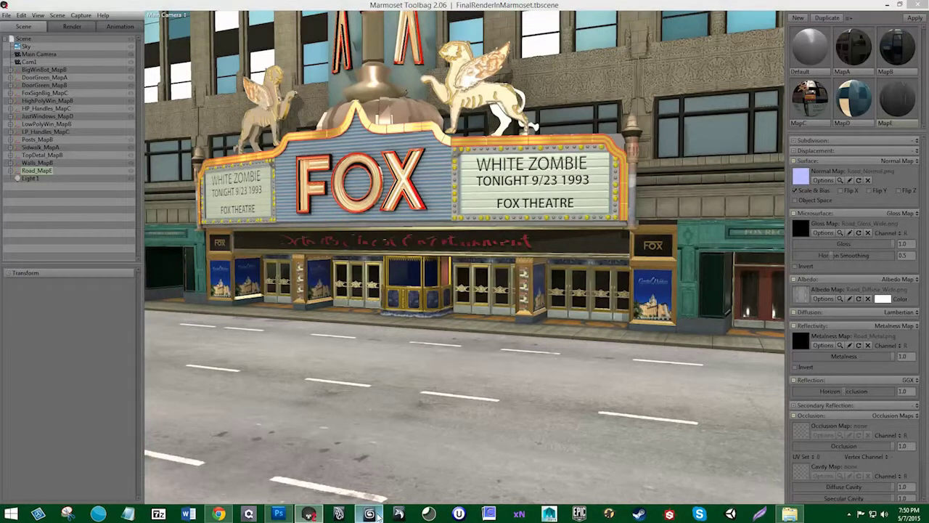
click(7, 10)
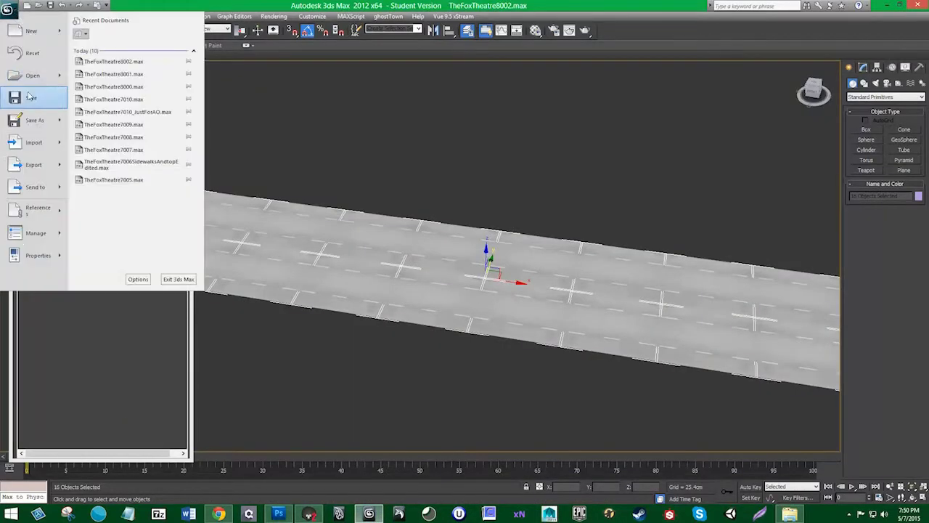
click(27, 96)
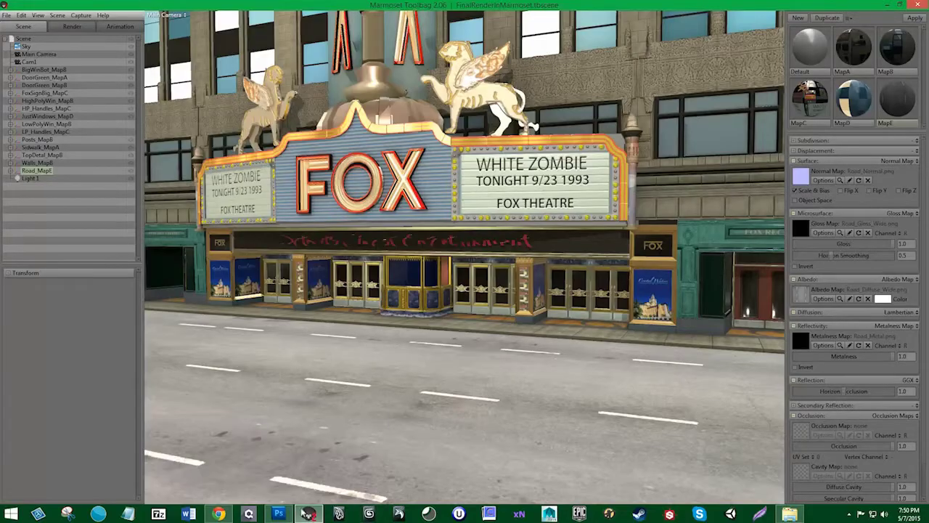
Step: Glance at the render in Photoshop, then view the scene through Cam1
click(278, 513)
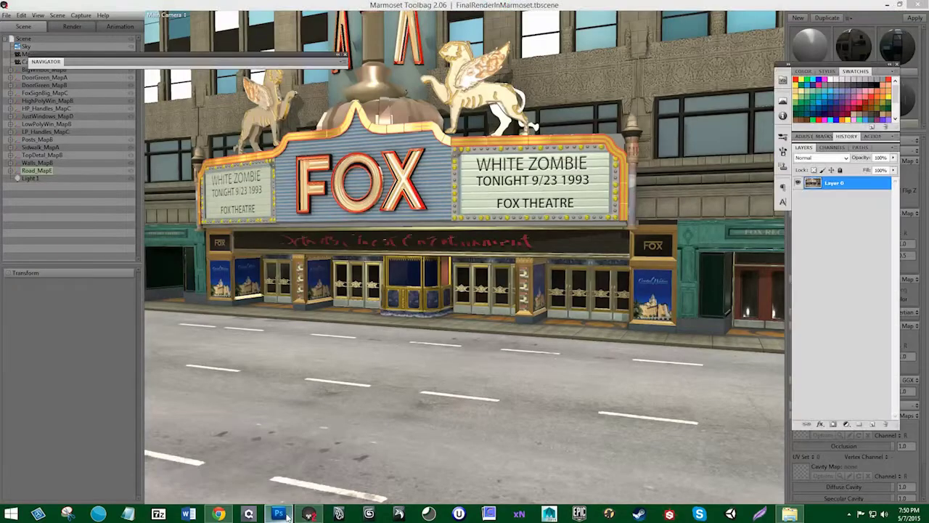
click(914, 6)
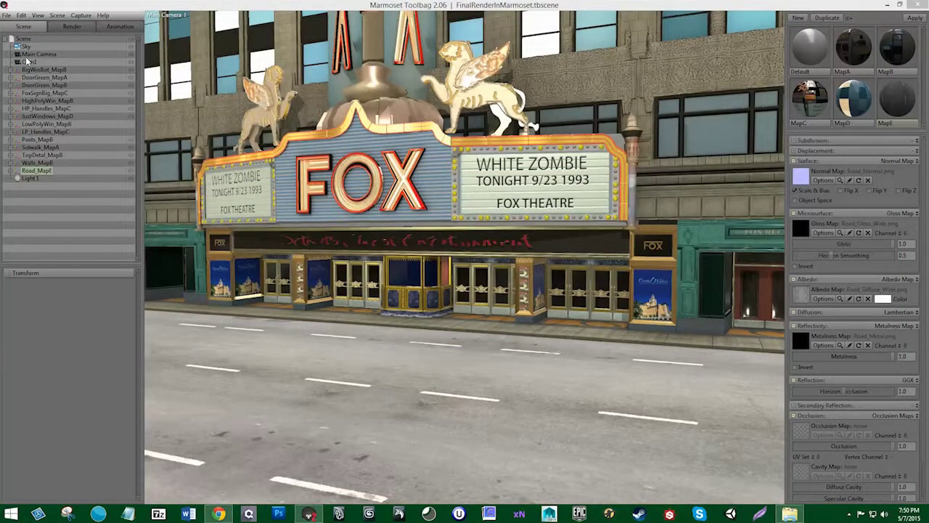
click(177, 16)
click(194, 25)
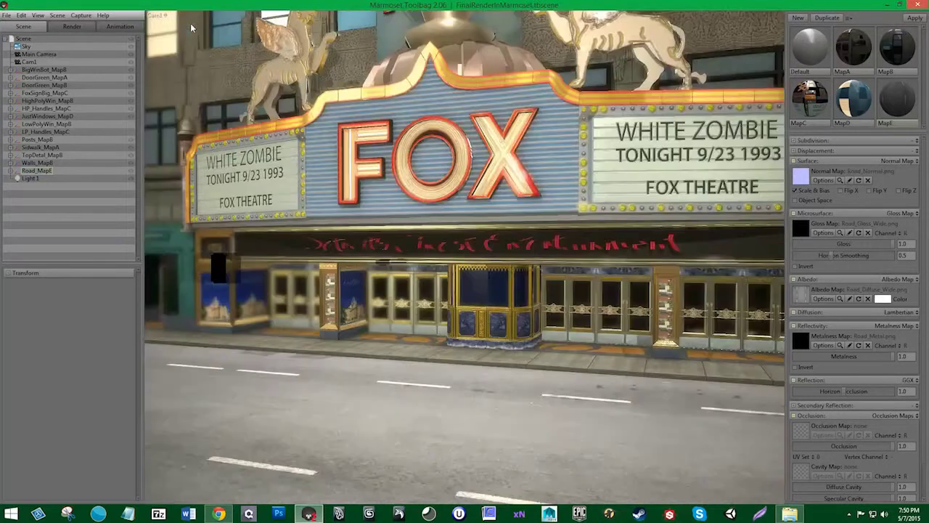
Step: Test Local Reflections on and off in the render settings
click(84, 26)
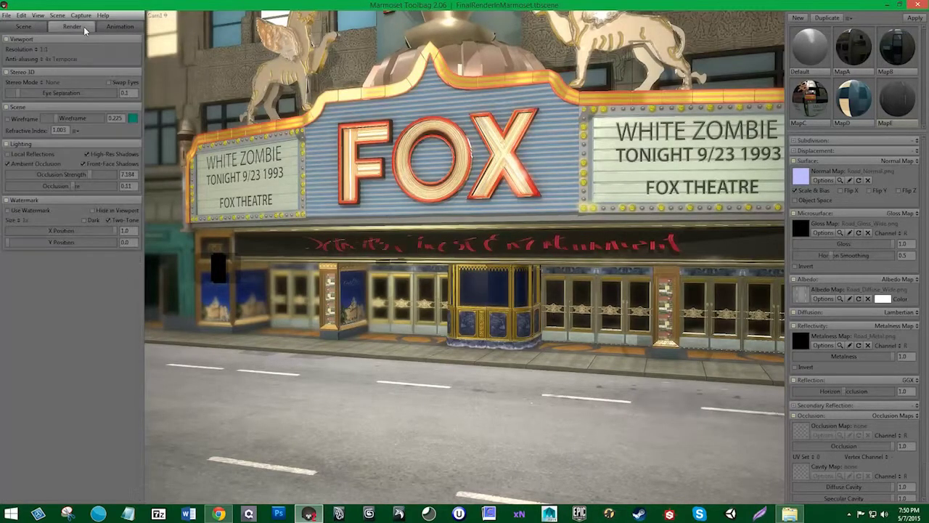
click(26, 156)
drag(230, 279, 240, 276)
scroll(241, 272, down, 3)
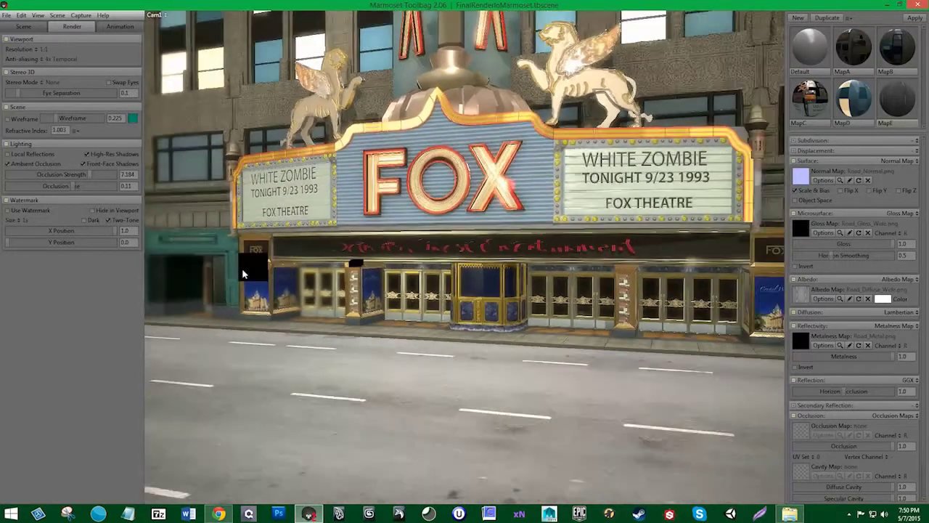
scroll(262, 273, down, 3)
scroll(286, 275, up, 2)
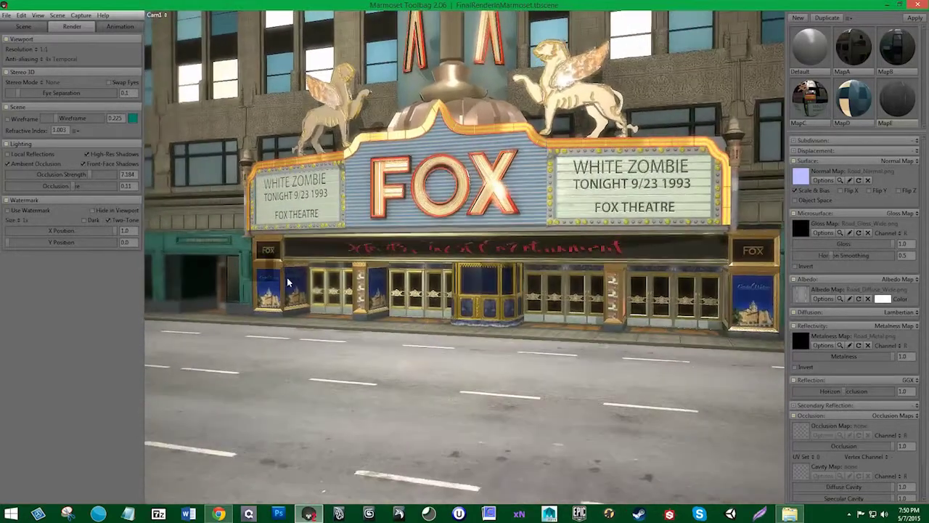
scroll(282, 274, up, 1)
scroll(277, 274, up, 1)
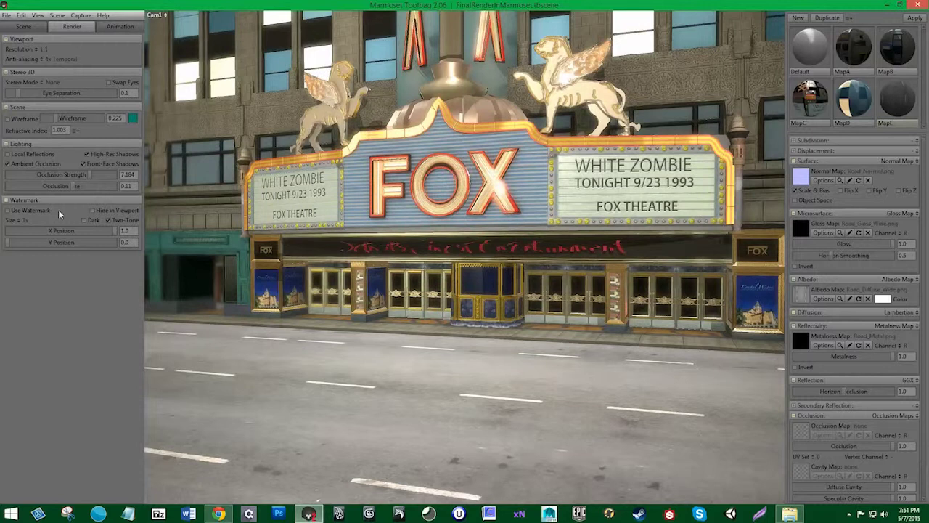
click(24, 26)
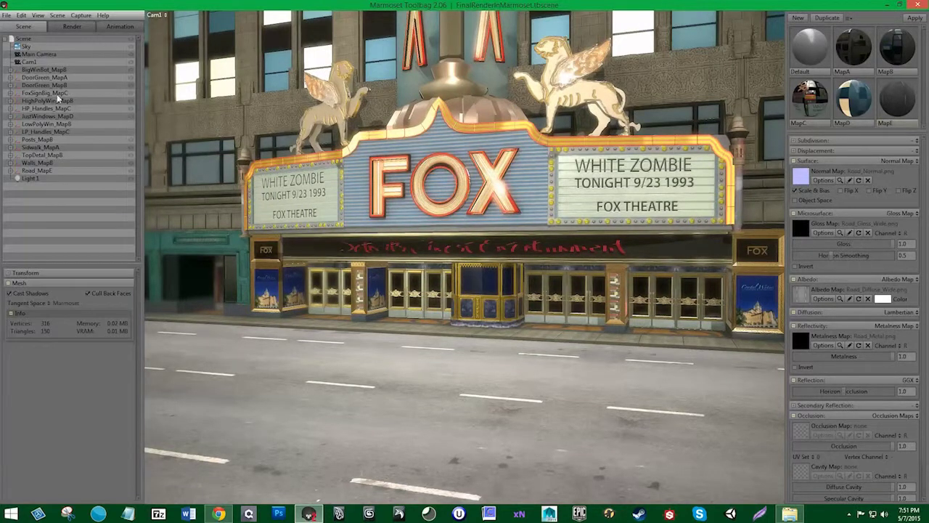
Step: Delete Cam1, duplicate the Main Camera and rename the copy CameraA
click(33, 62)
key(Delete)
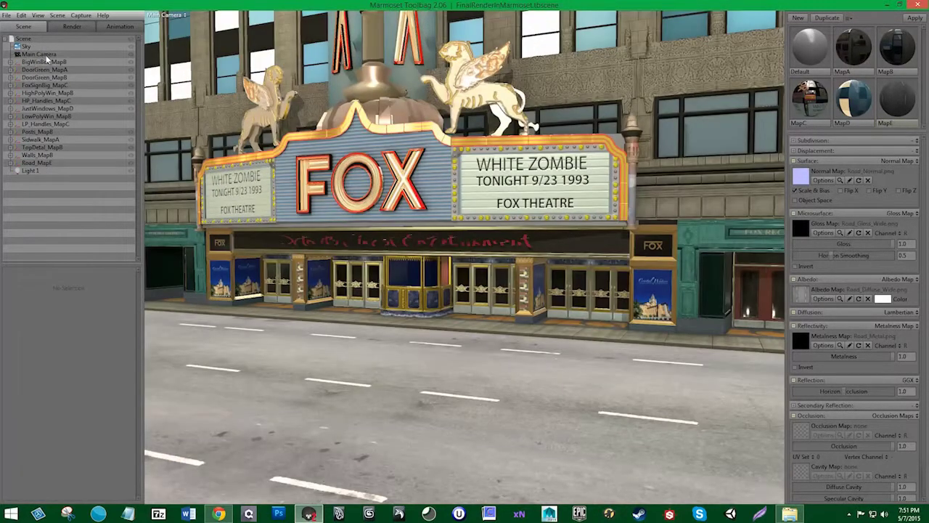
click(40, 54)
click(56, 16)
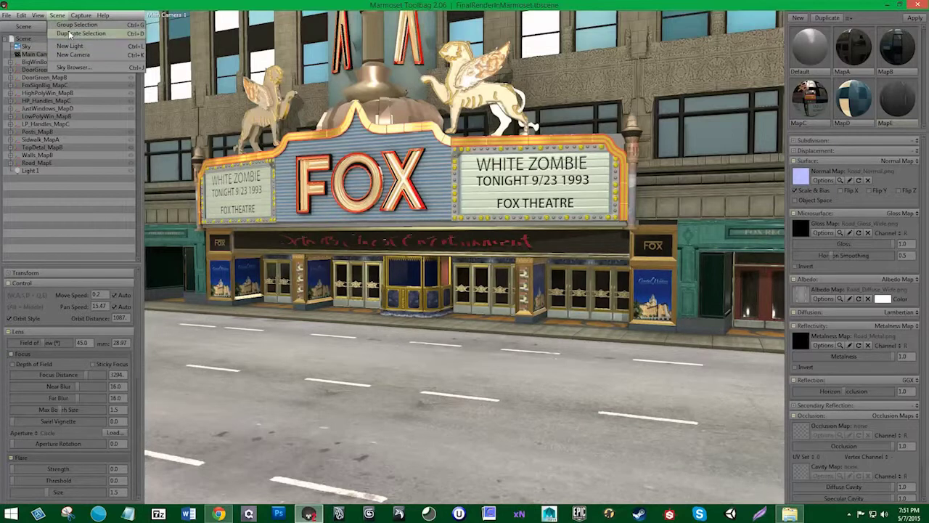
click(69, 34)
double_click(44, 63)
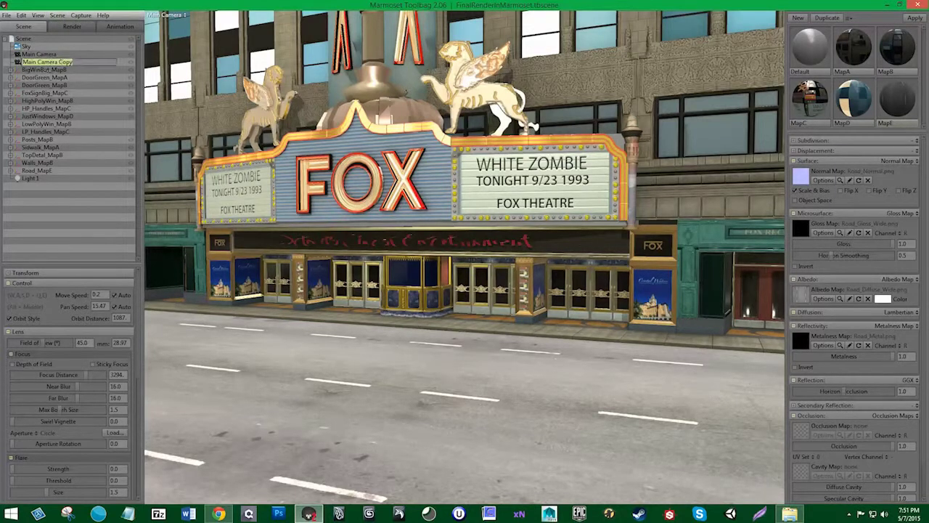
text(Camera)
text(A)
key(Return)
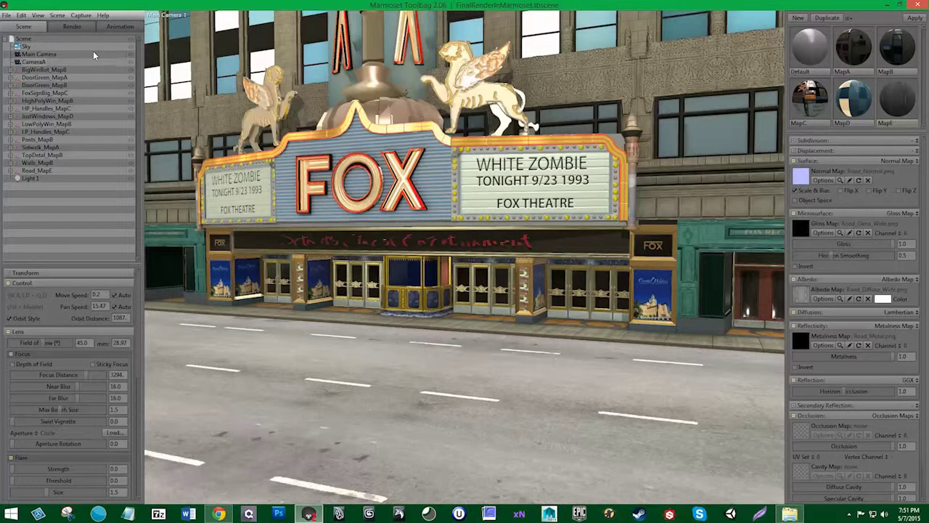
Step: Inspect the road surface and storefront post, then select Sky to show its lighting settings
click(166, 25)
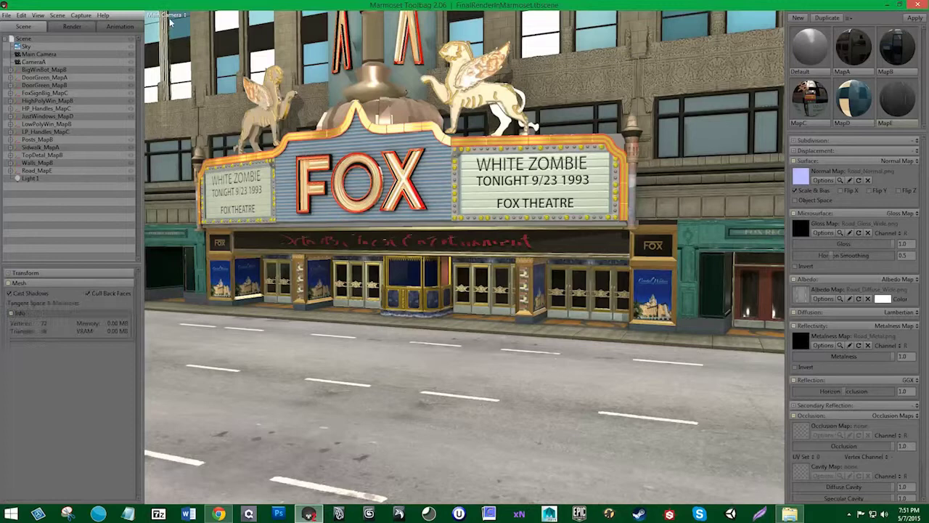
scroll(285, 314, down, 3)
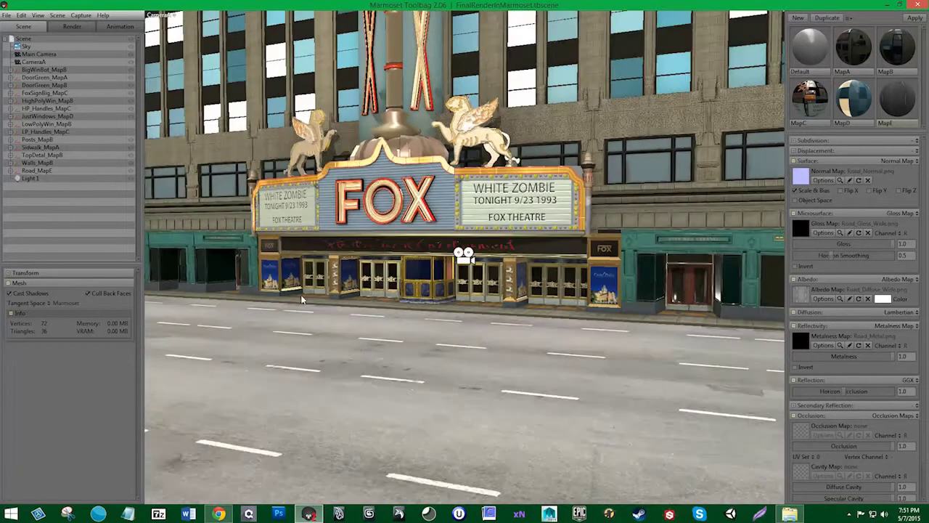
scroll(290, 313, down, 2)
scroll(305, 312, down, 2)
scroll(324, 310, up, 4)
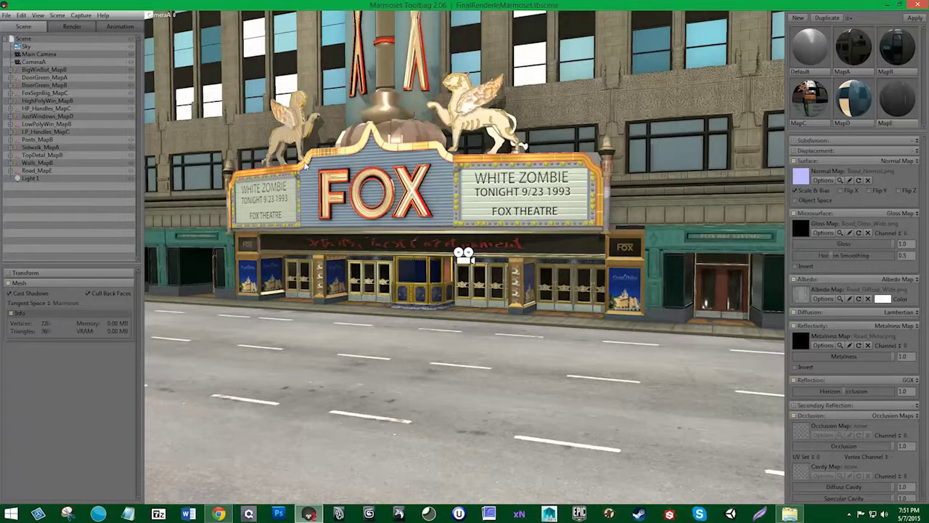
click(312, 319)
click(318, 292)
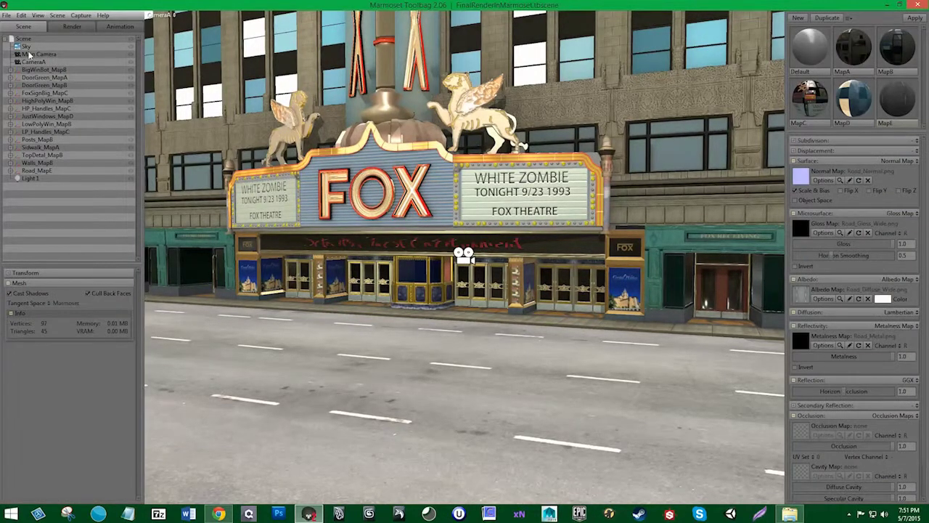
click(26, 46)
Step: Try the Uffizi, St Nicholas, Pisa Courtyard, Overcast Hillside, Museum and other sky presets
click(127, 283)
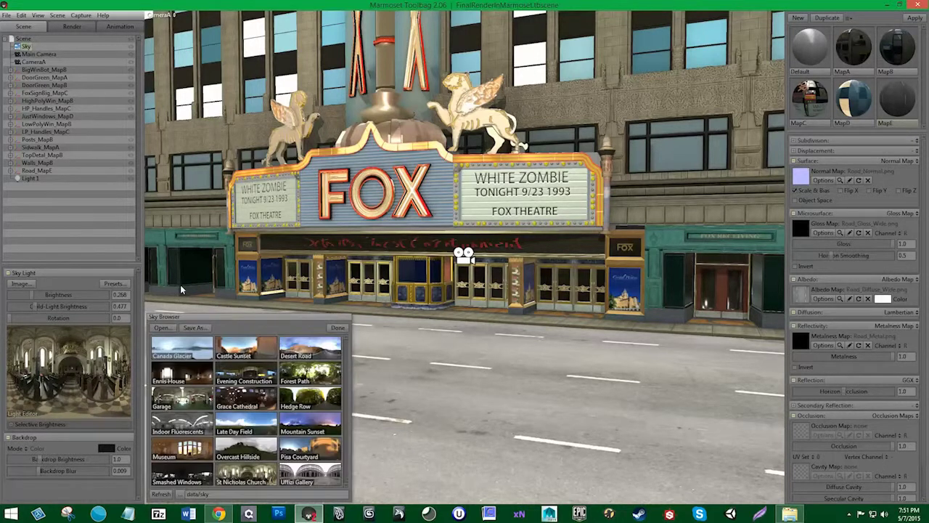
click(329, 478)
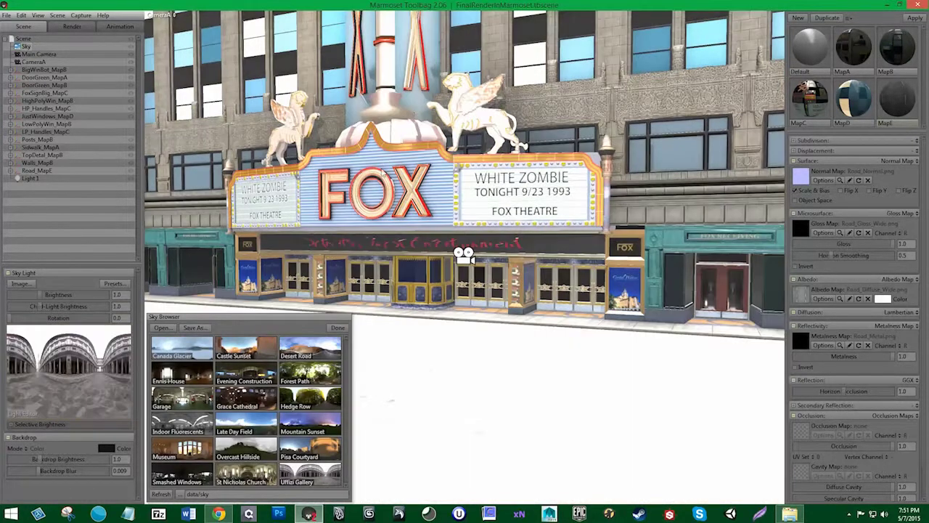
click(263, 476)
click(206, 472)
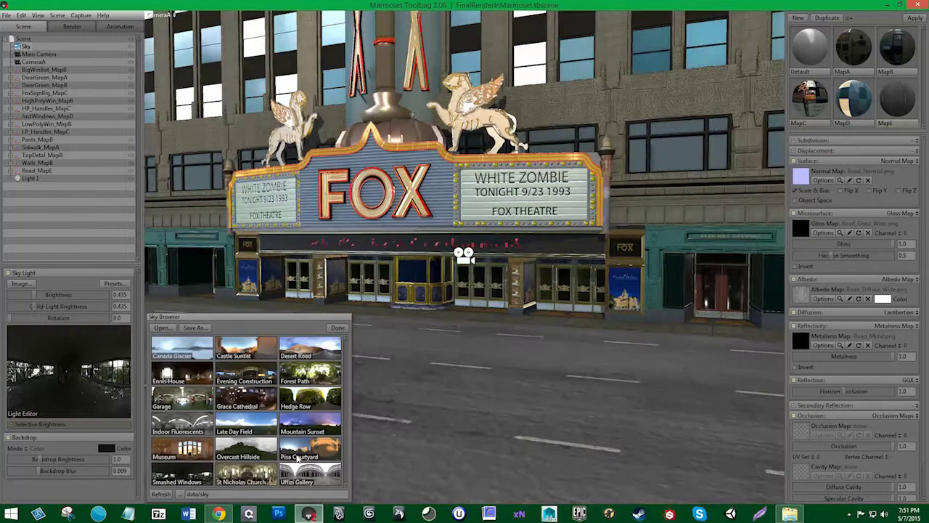
click(322, 450)
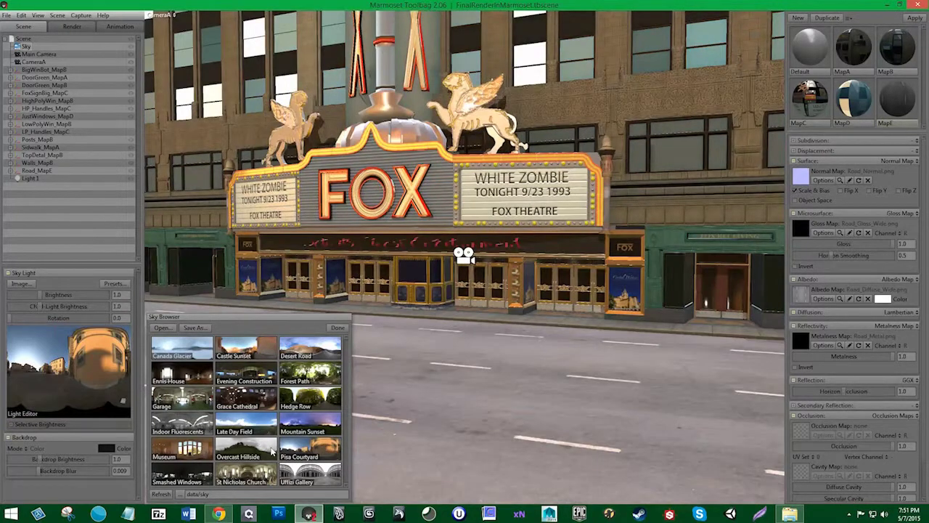
click(273, 451)
click(182, 448)
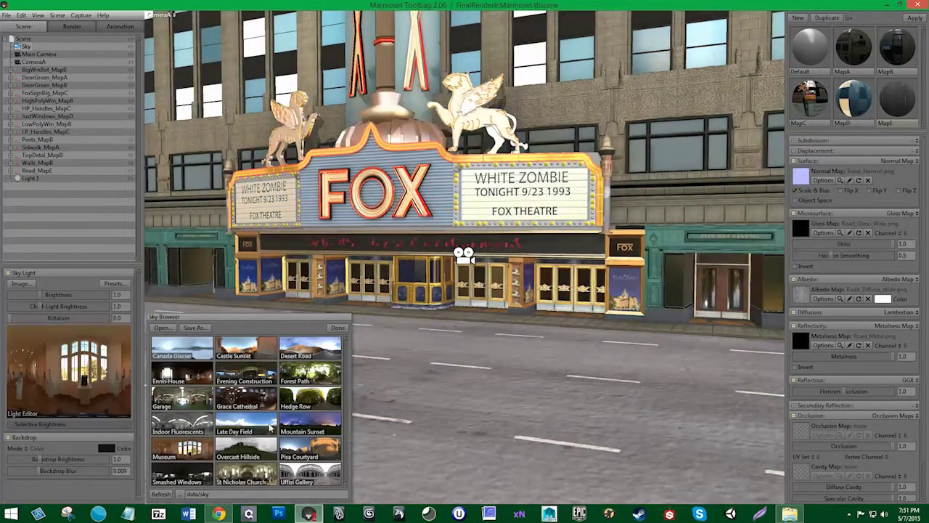
click(305, 422)
click(245, 422)
click(184, 430)
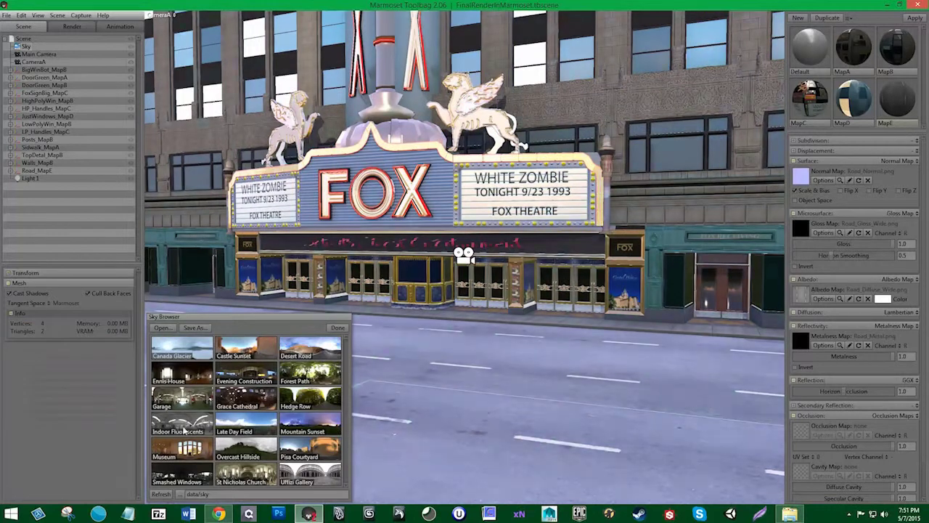
click(247, 417)
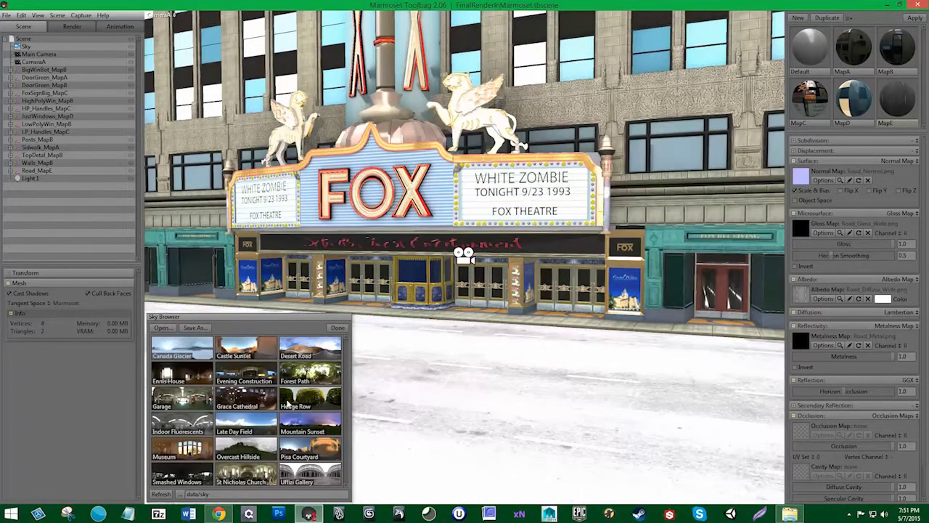
Step: Try Hedge Row, Garage, Forest Path, Desert Road and more, then keep Evening Construction
click(288, 404)
click(204, 404)
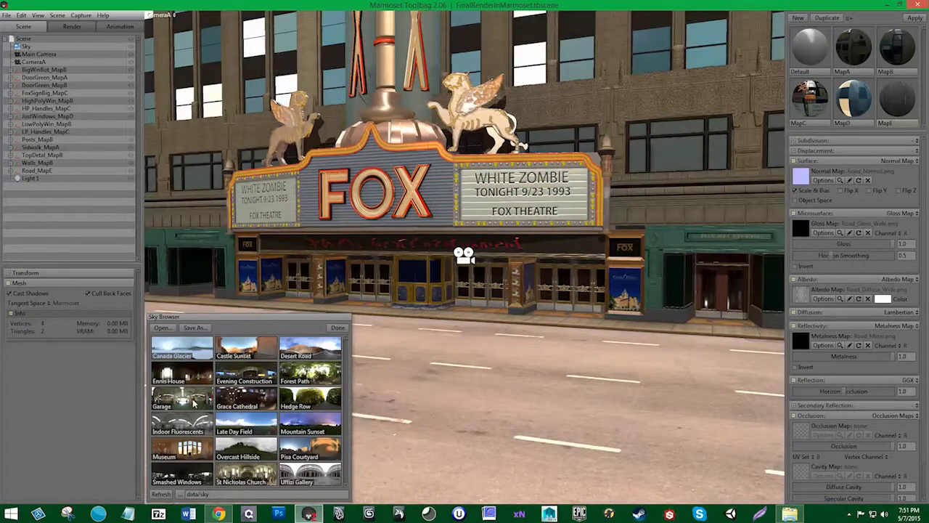
click(195, 403)
click(312, 374)
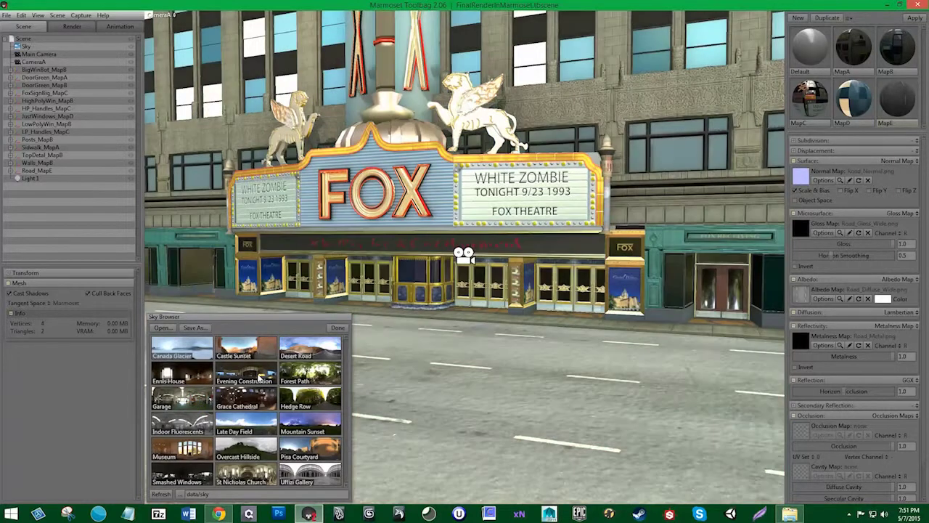
click(260, 374)
click(202, 377)
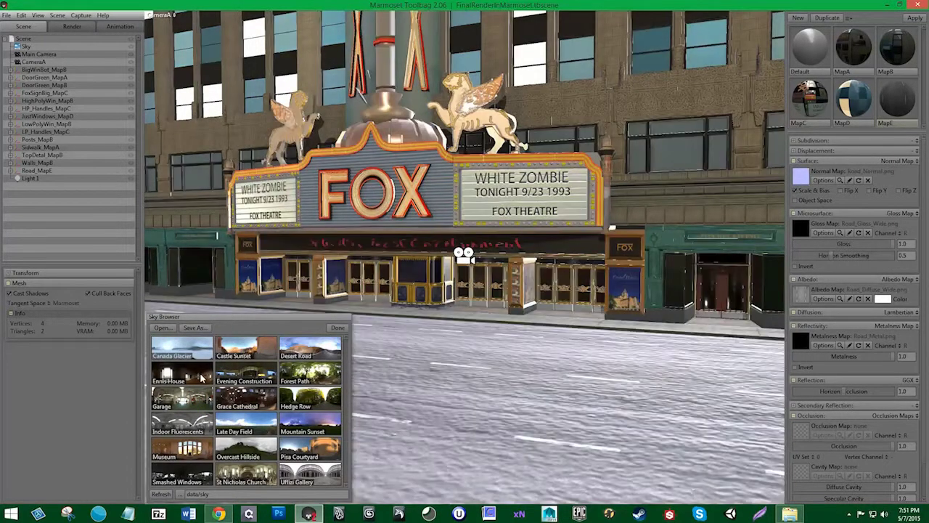
click(325, 354)
click(247, 348)
click(187, 350)
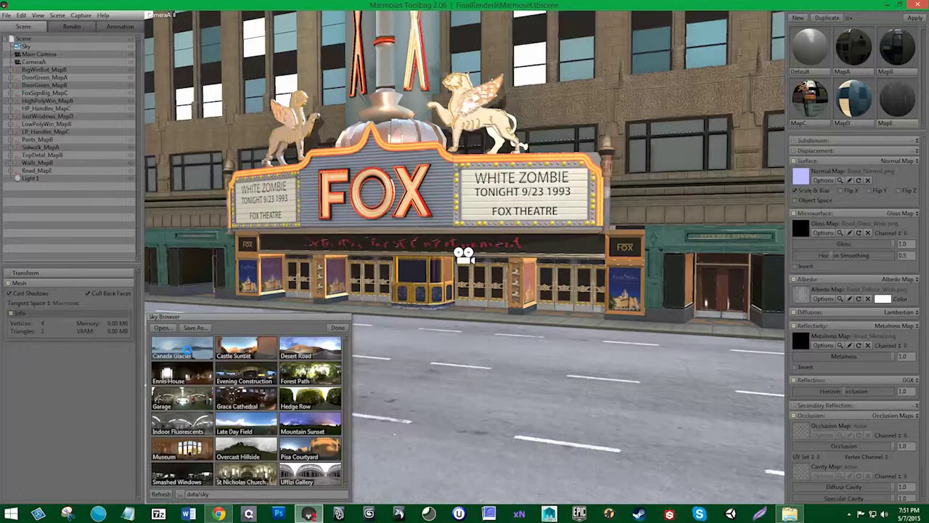
click(252, 381)
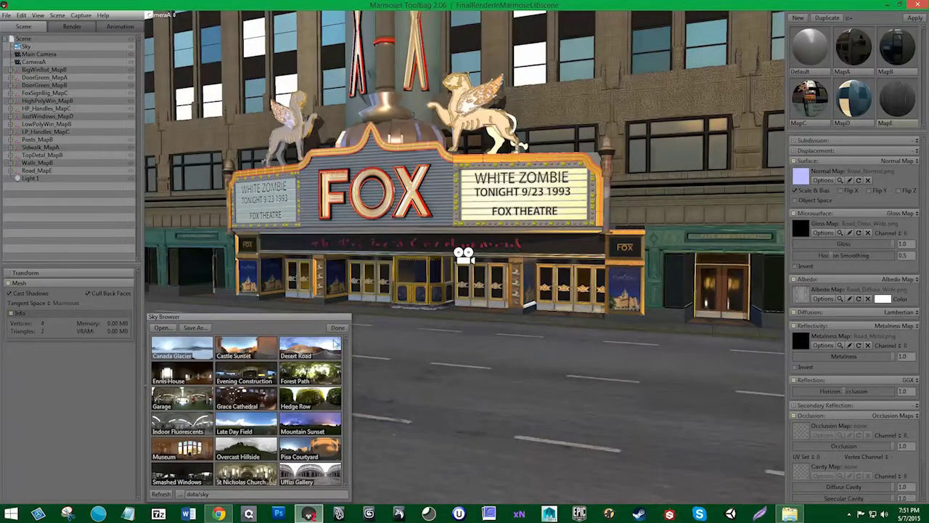
click(337, 328)
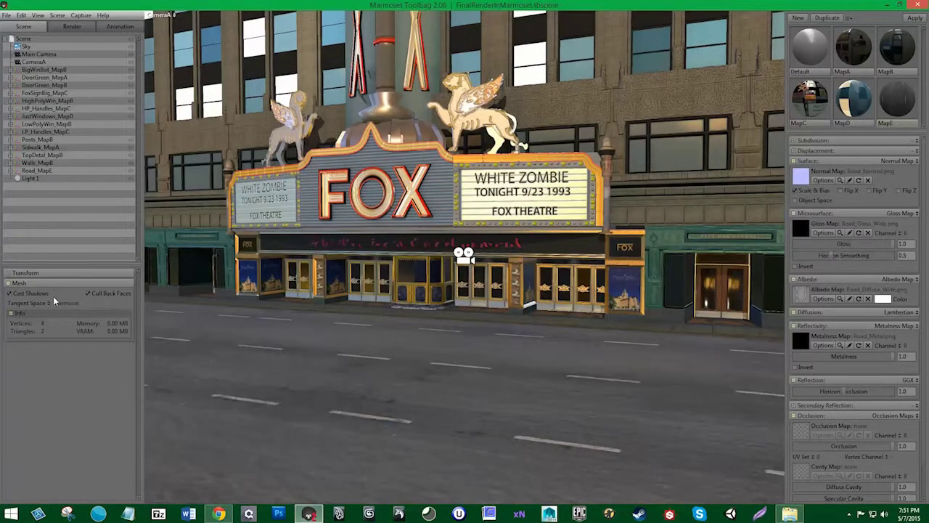
Step: Scrub the Sky Light rotation to 315.4 and its brightness down to 0.375
click(25, 47)
drag(52, 295, 39, 294)
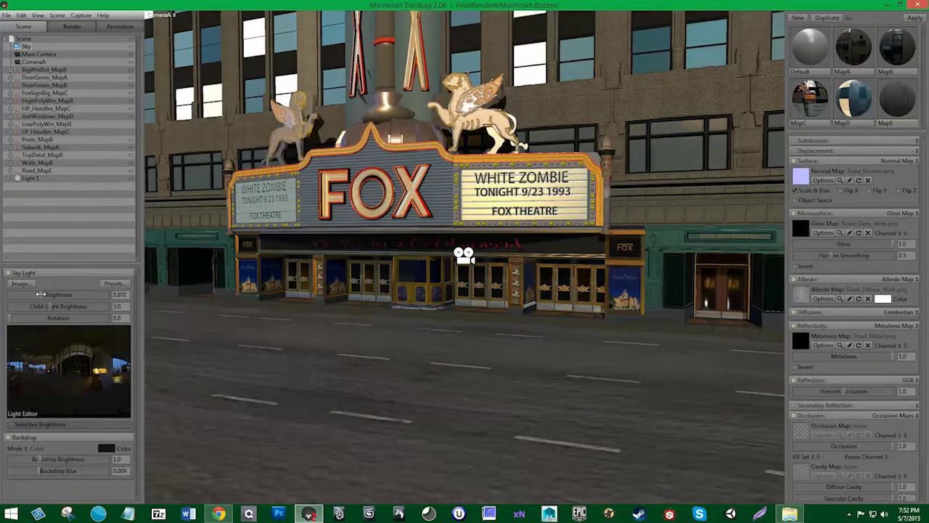
mouse_move(41, 294)
mouse_down()
mouse_move(58, 306)
mouse_move(19, 318)
mouse_move(137, 324)
mouse_move(96, 325)
mouse_up()
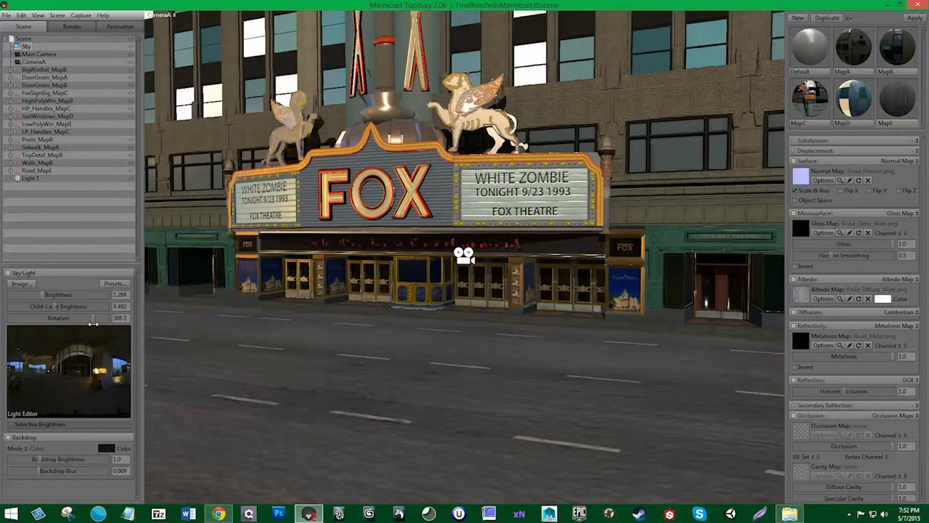
drag(96, 325, 92, 324)
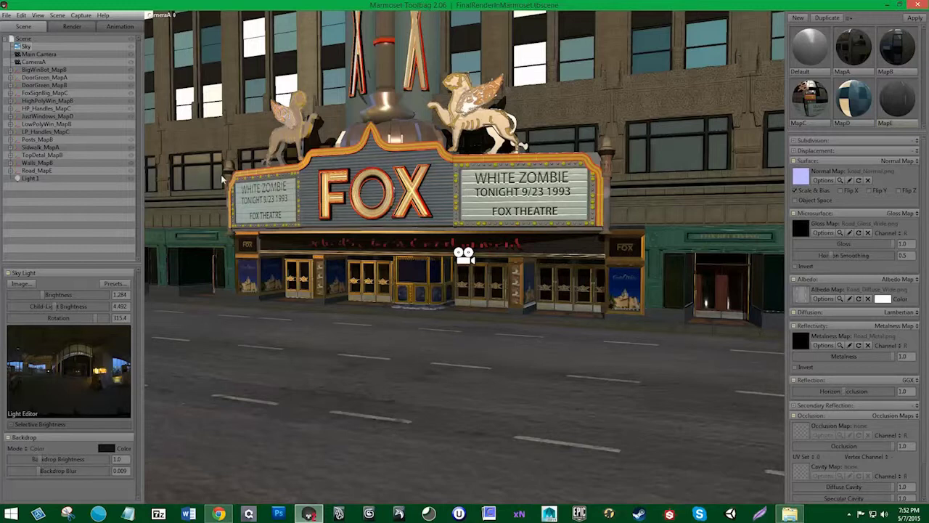
key(Tab)
key(Tab)
mouse_move(49, 298)
mouse_down()
mouse_move(58, 293)
mouse_move(31, 296)
mouse_up()
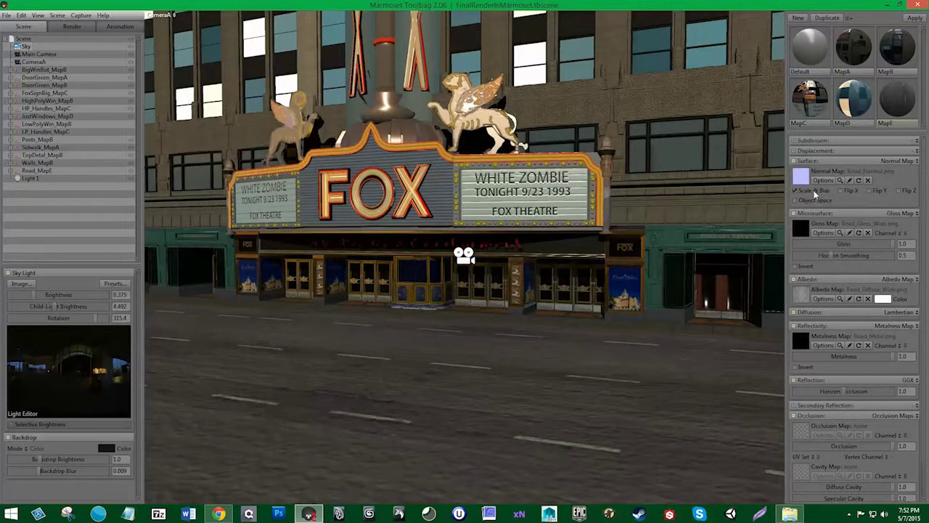
Step: Clear the Road_Normal.png normal map from the road material, after briefly trying Flip Z
click(868, 181)
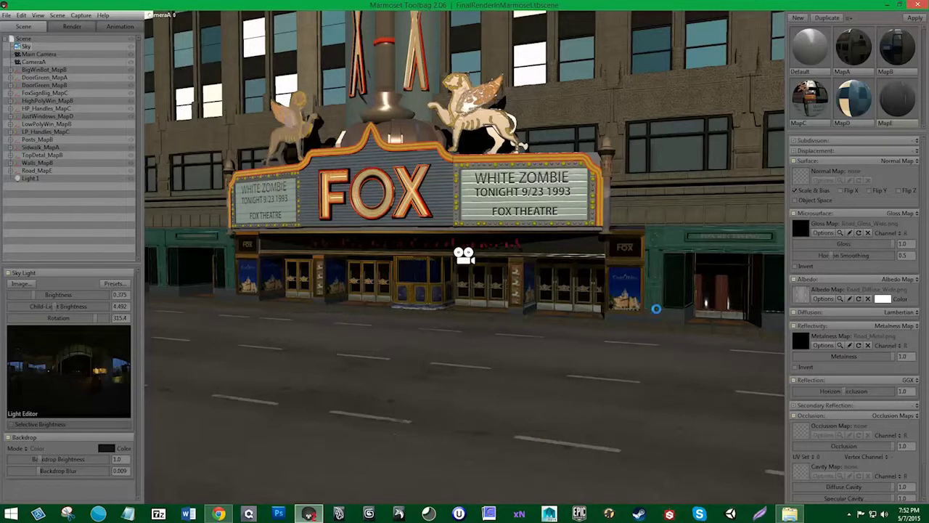
key(ctrl+z)
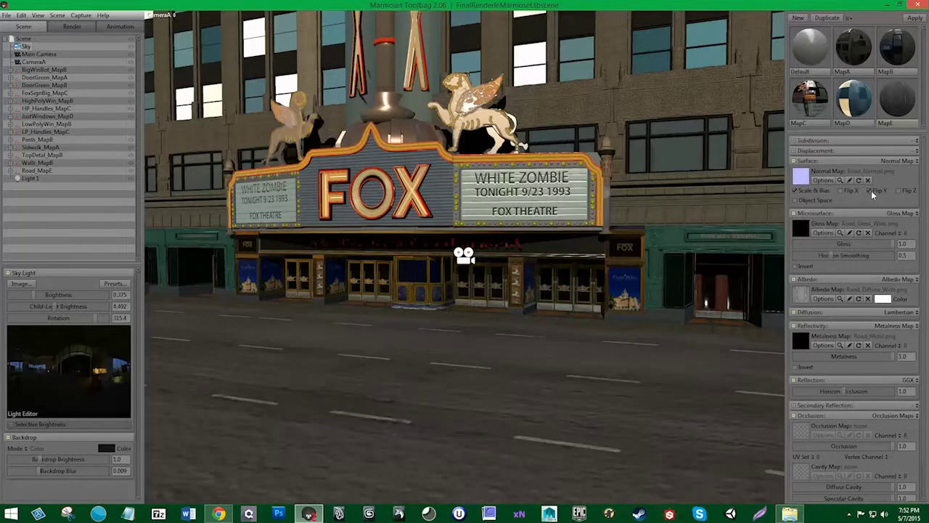
click(900, 191)
click(867, 180)
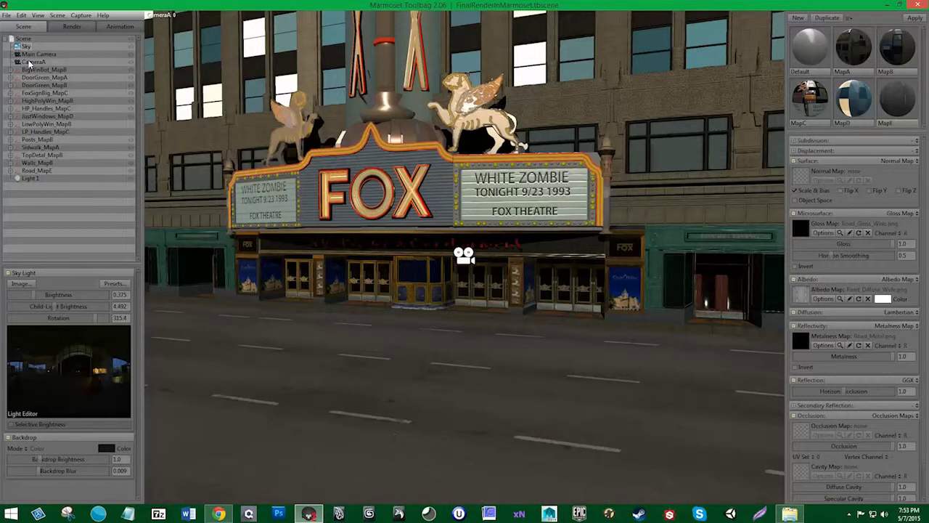
Step: Check the sign-lit night look, then enable Contact Refinement on Light 1
click(129, 182)
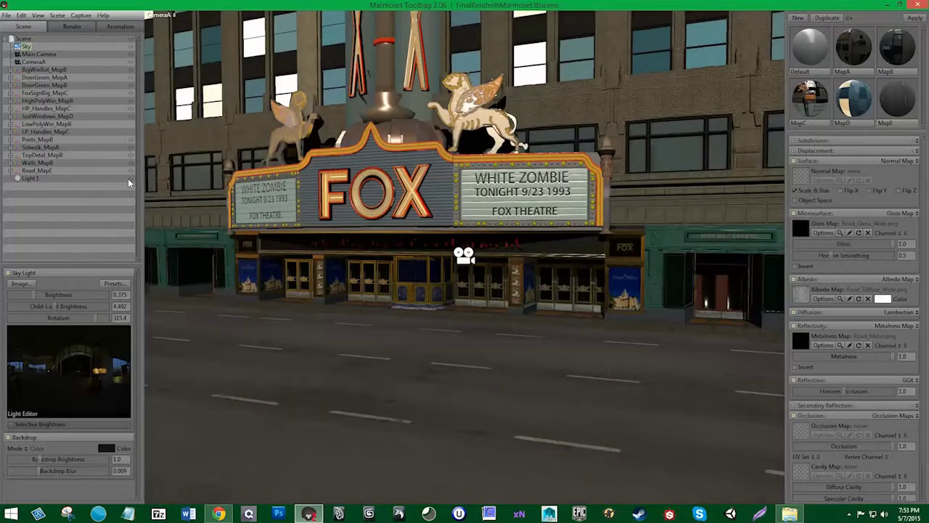
click(129, 181)
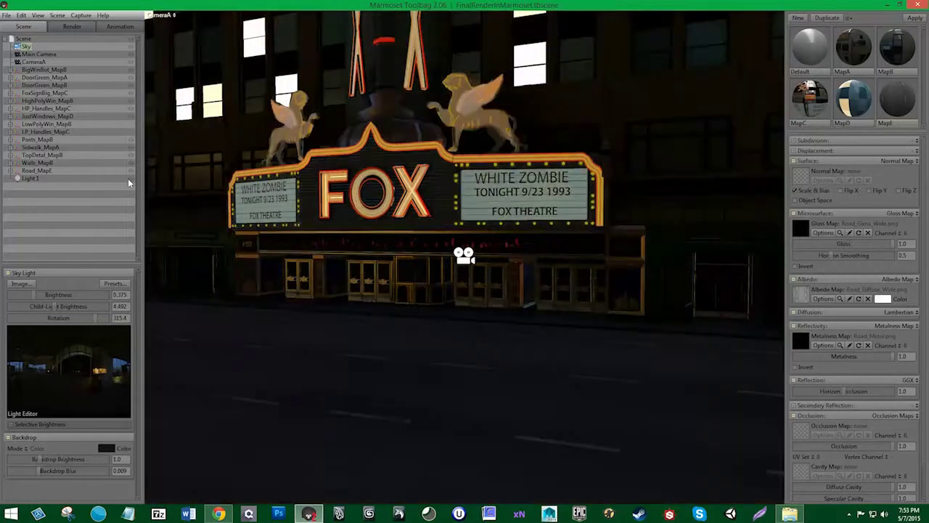
click(36, 179)
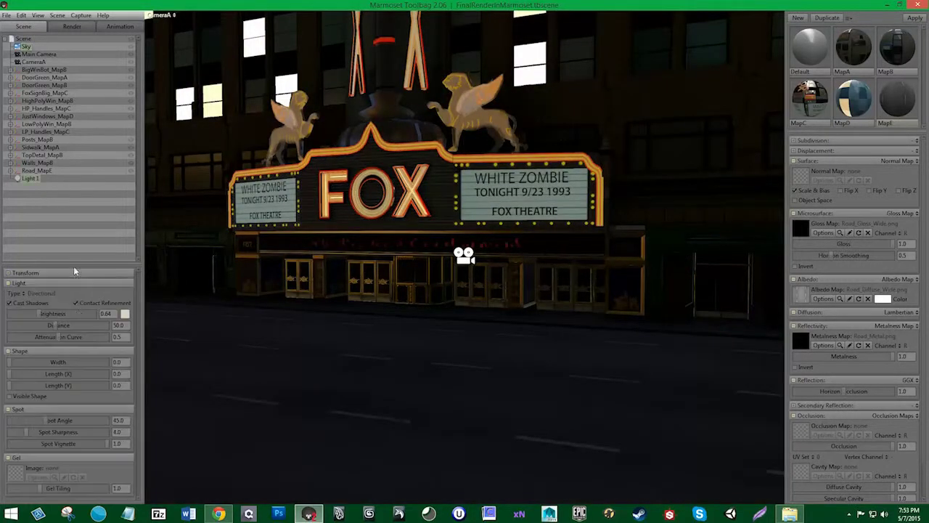
click(76, 303)
Step: Set Light 1 to about 0.26 brightness, 120.4 distance and 79.7 spot angle
mouse_move(43, 313)
mouse_down()
mouse_move(51, 311)
mouse_move(36, 312)
mouse_up()
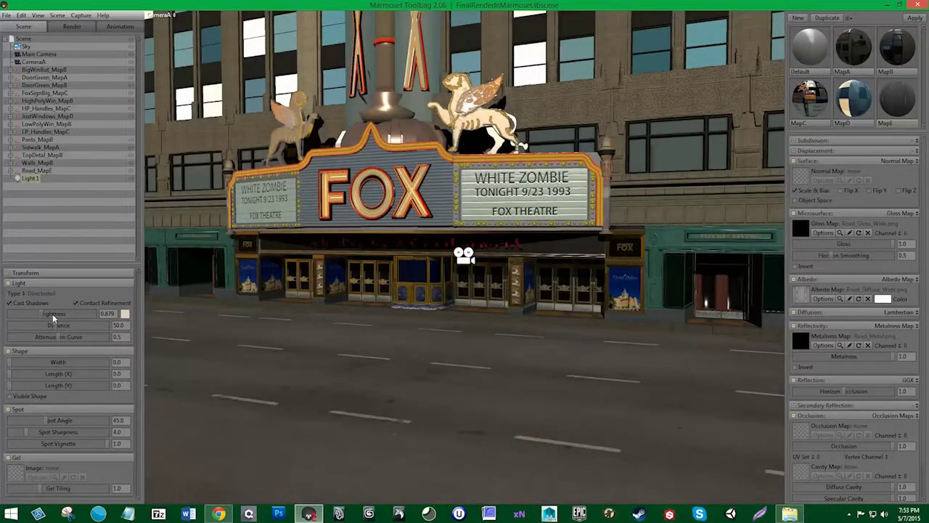
drag(53, 318, 33, 313)
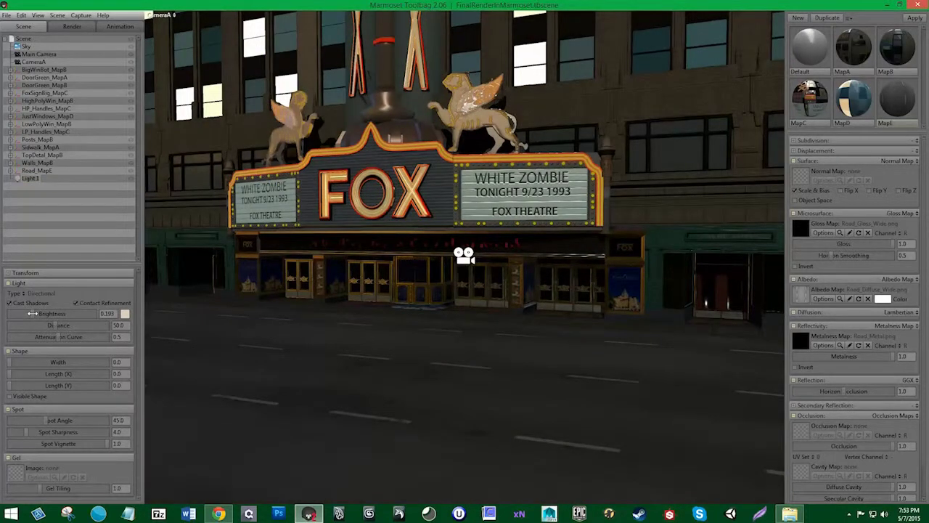
drag(32, 313, 33, 312)
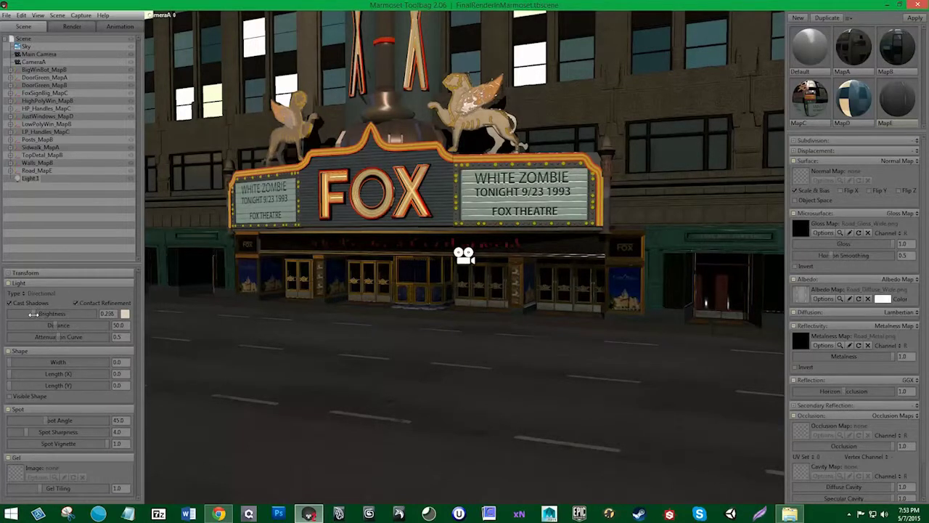
drag(33, 314, 35, 314)
drag(57, 325, 70, 325)
drag(48, 420, 72, 420)
Step: Dim the MapD windows' emissive glow almost completely
click(28, 47)
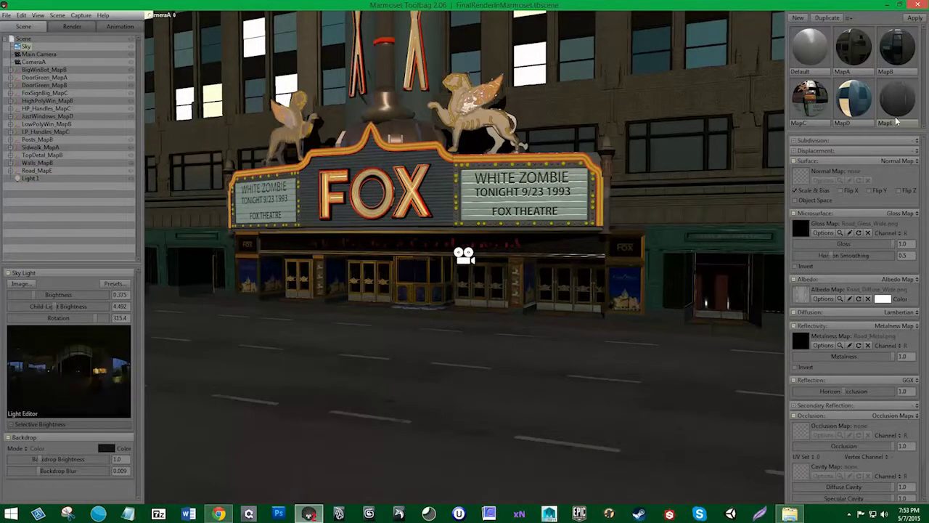
click(853, 102)
drag(609, 283, 593, 248)
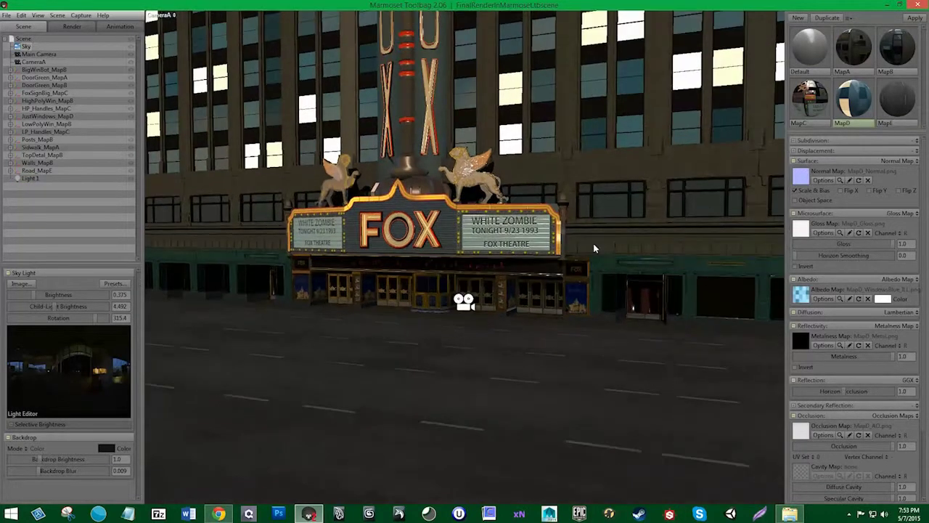
scroll(922, 378, down, 3)
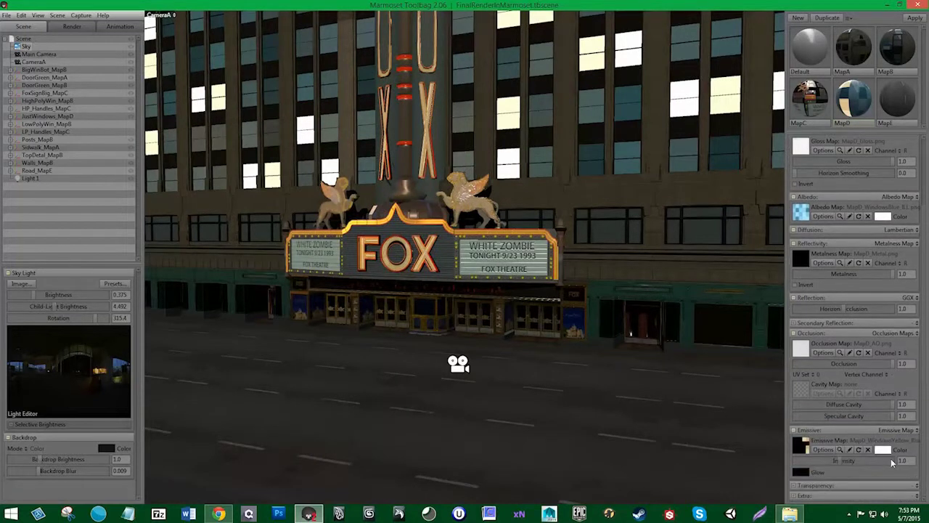
mouse_move(842, 462)
mouse_down()
mouse_move(821, 463)
mouse_move(853, 456)
mouse_up()
mouse_move(871, 461)
mouse_down()
mouse_move(813, 460)
mouse_move(827, 460)
mouse_up()
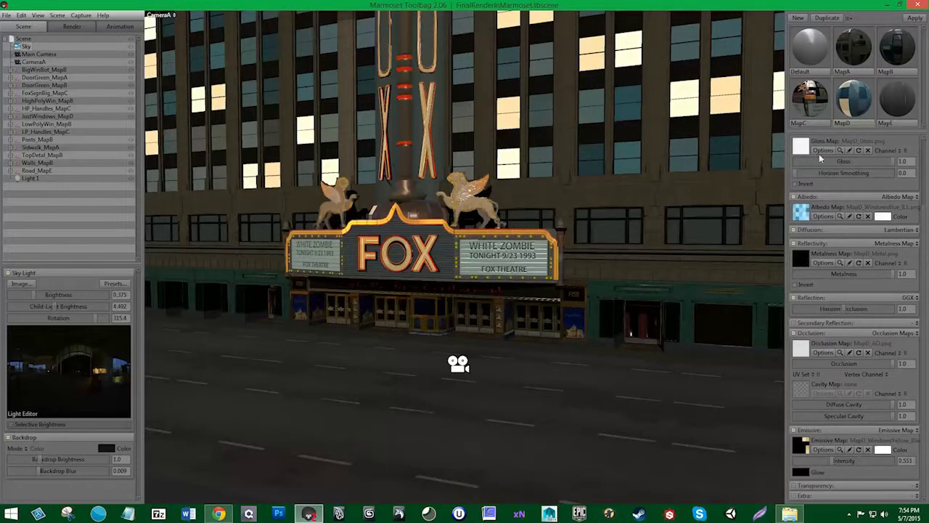
Step: Lower the MapC emissive intensity and tint its emissive colour pale pink (ffd2ca)
click(813, 110)
mouse_move(829, 462)
mouse_down()
mouse_move(783, 470)
mouse_move(816, 465)
mouse_up()
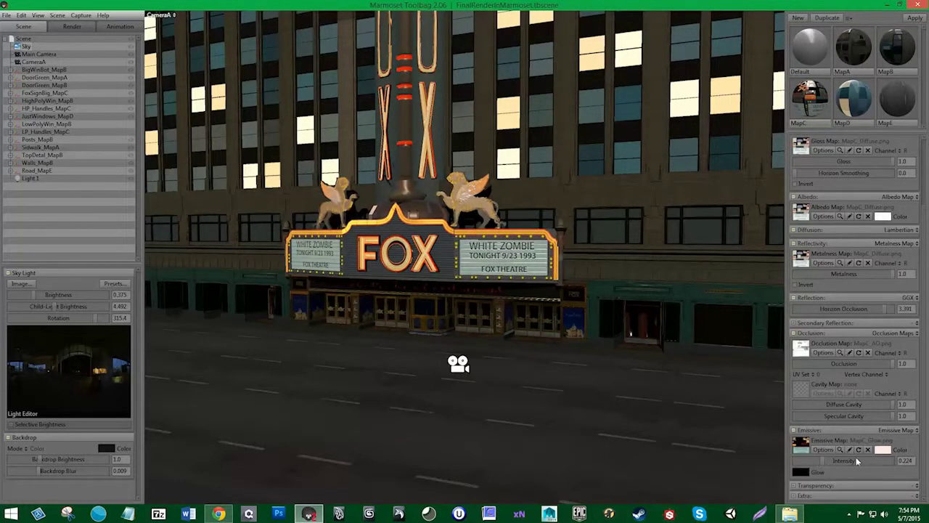
click(881, 450)
click(204, 375)
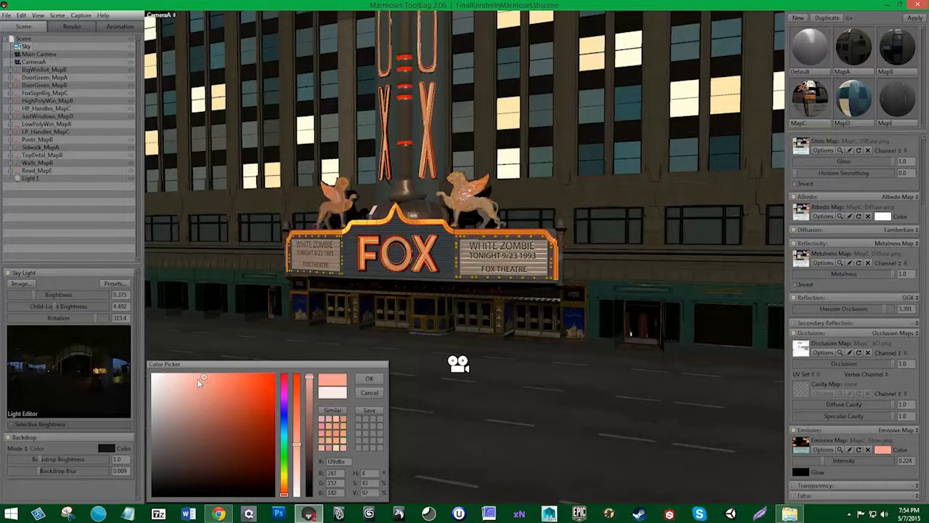
drag(201, 378, 177, 375)
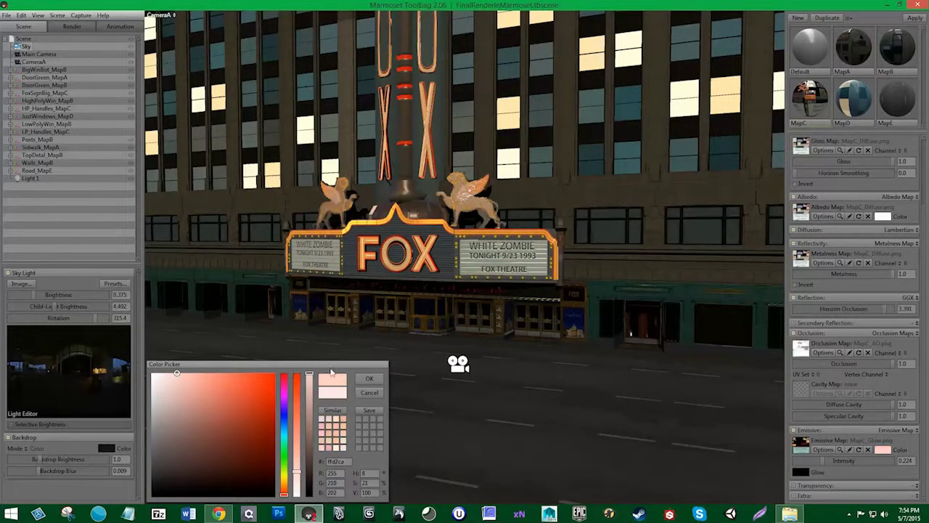
click(367, 378)
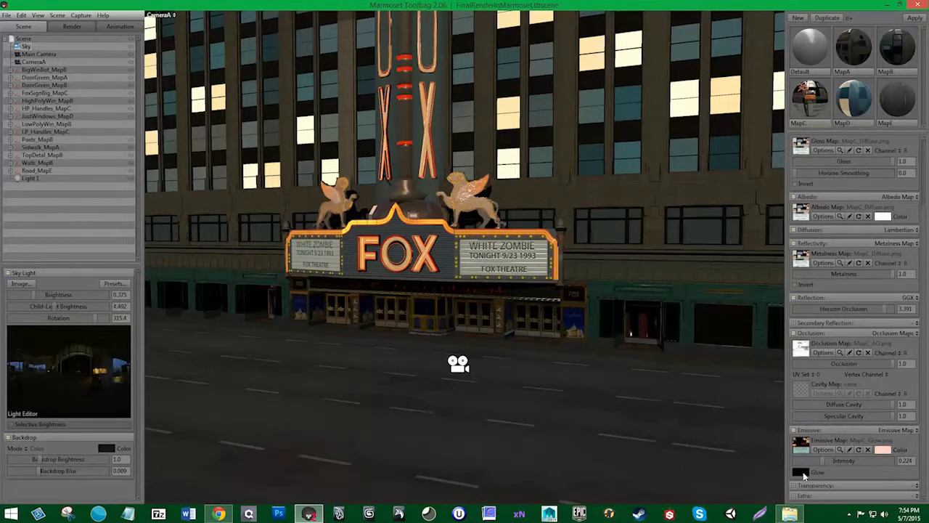
Step: Keep the MapC glow colour pure black (000000)
click(801, 473)
drag(186, 385, 128, 505)
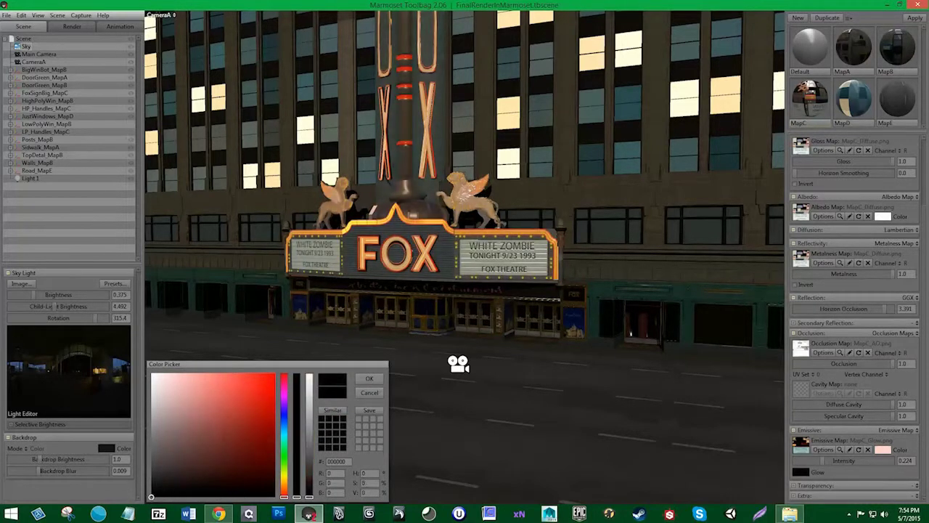
drag(129, 505, 15, 512)
click(370, 378)
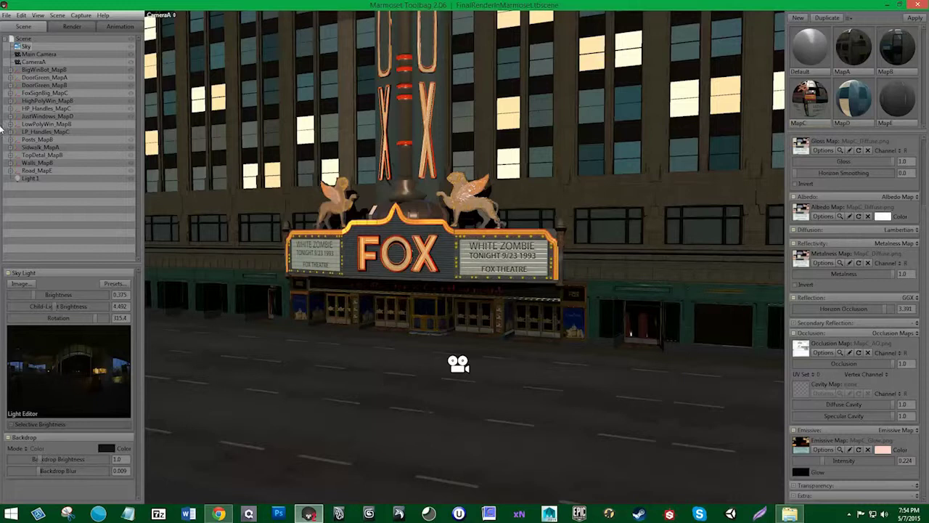
Step: Set CameraA's bloom to about 0.113 brightness and 0.023 size
click(29, 62)
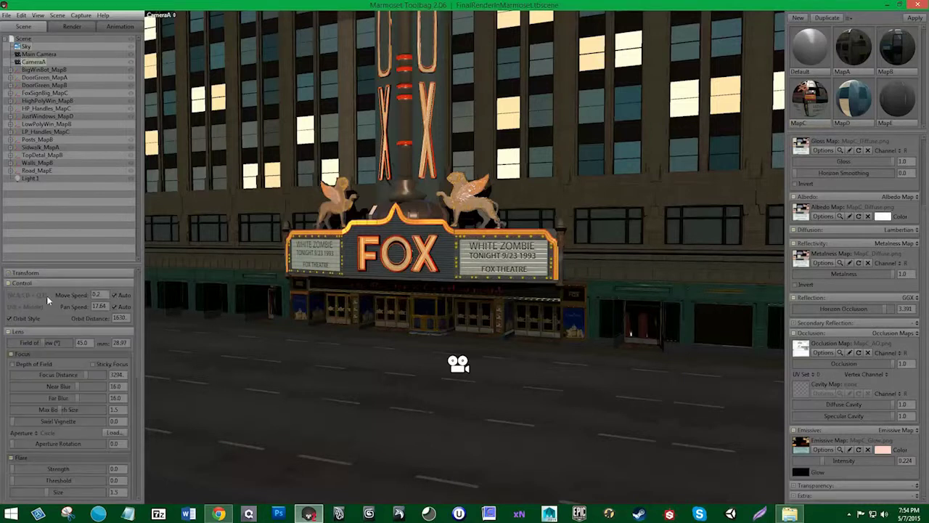
scroll(137, 399, down, 5)
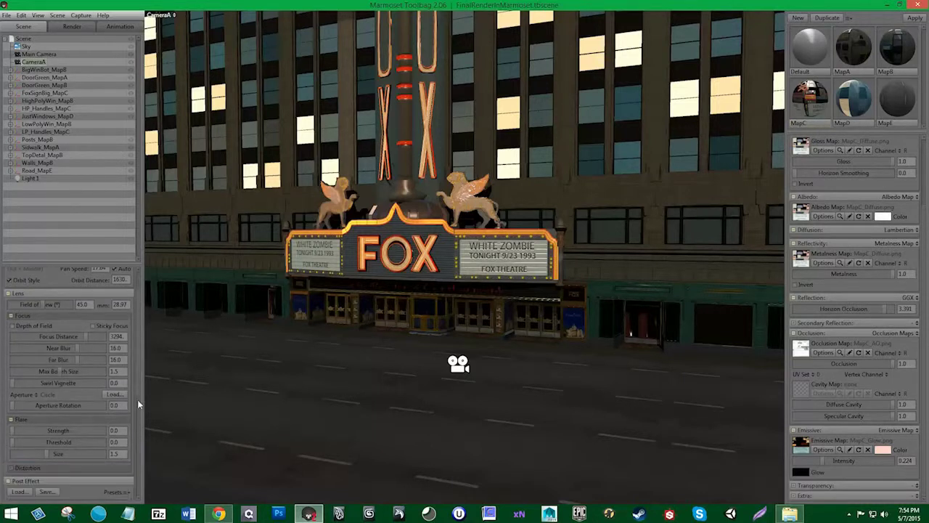
scroll(138, 399, down, 5)
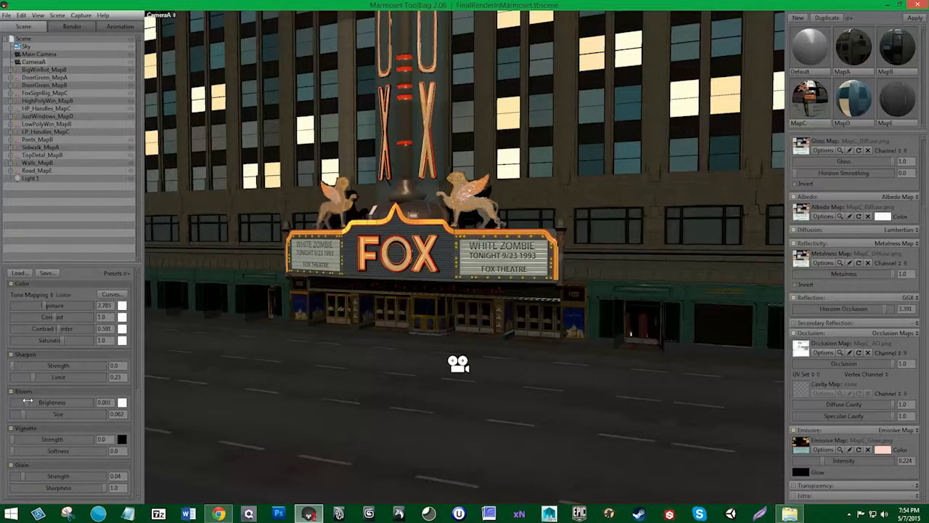
mouse_move(37, 401)
mouse_down()
mouse_move(103, 399)
mouse_move(9, 410)
mouse_move(16, 405)
mouse_up()
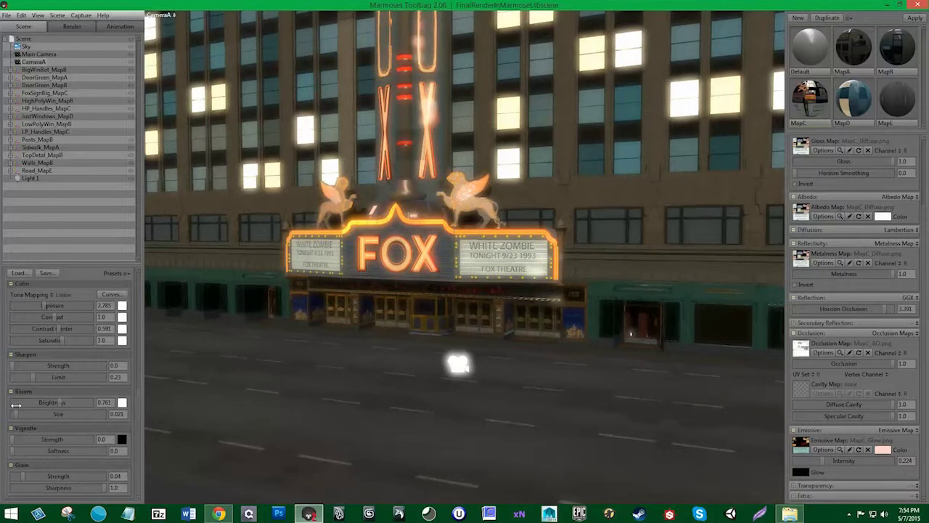
mouse_move(15, 405)
mouse_down()
mouse_move(44, 405)
mouse_move(12, 413)
mouse_up()
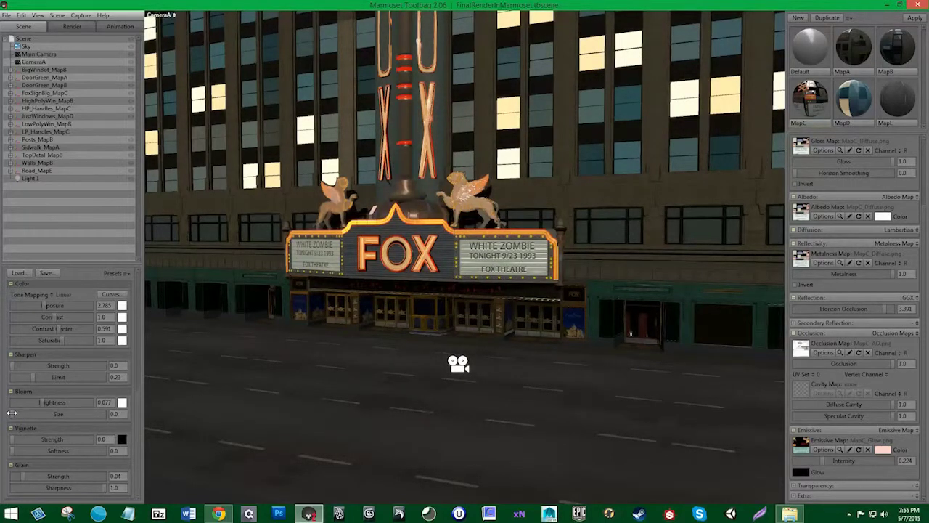
drag(10, 413, 45, 402)
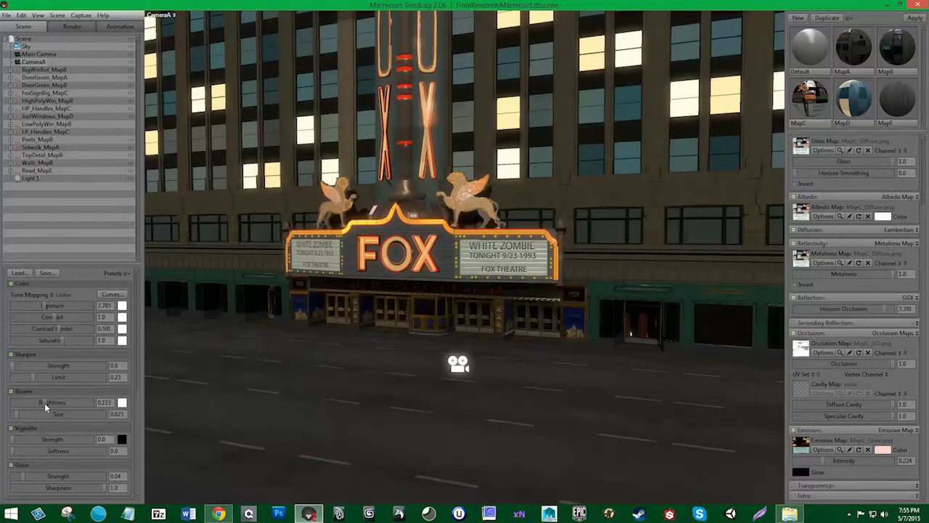
Step: Add a soft vignette and raise Light 1's brightness
drag(26, 440, 64, 440)
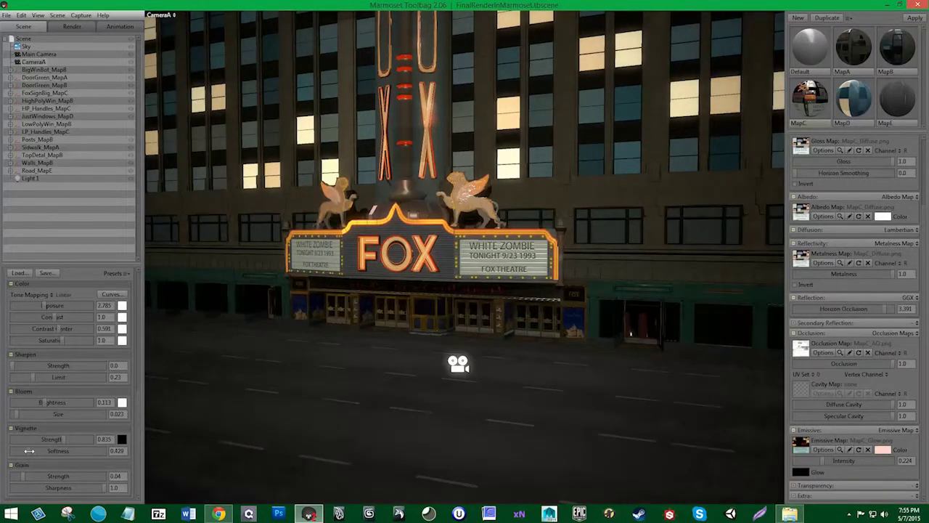
mouse_move(29, 449)
mouse_down()
mouse_move(48, 452)
mouse_move(29, 474)
mouse_up()
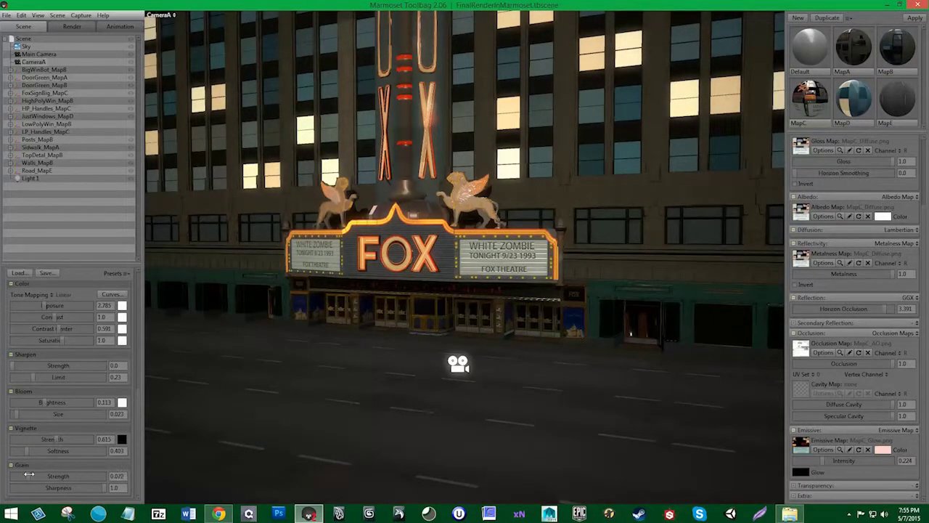
click(33, 178)
drag(36, 314, 34, 313)
Step: Preview full-window and orbit in closer on the FOX marquee
click(25, 48)
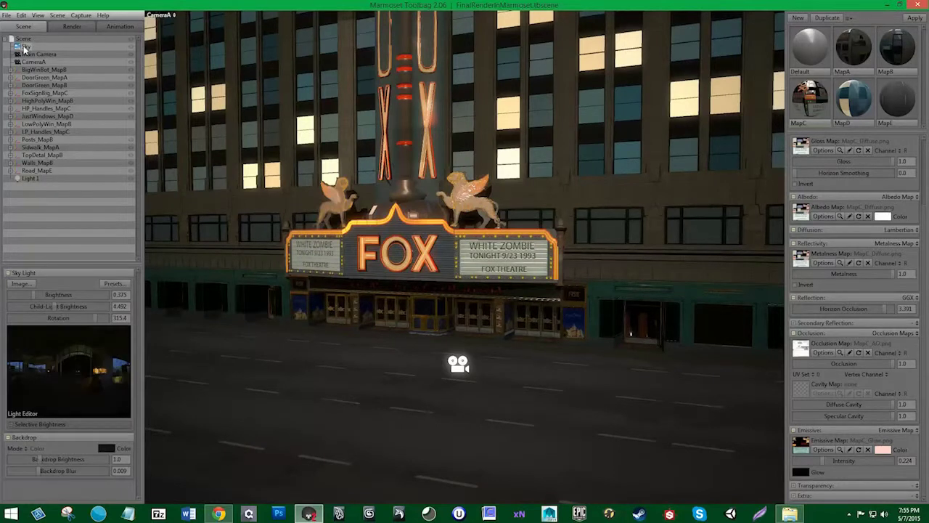
key(Tab)
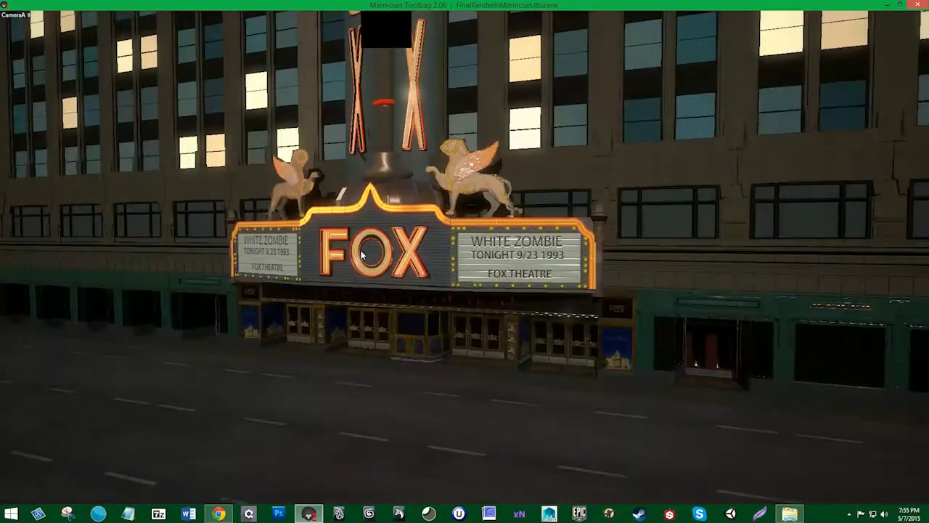
scroll(367, 263, up, 3)
drag(366, 263, 364, 216)
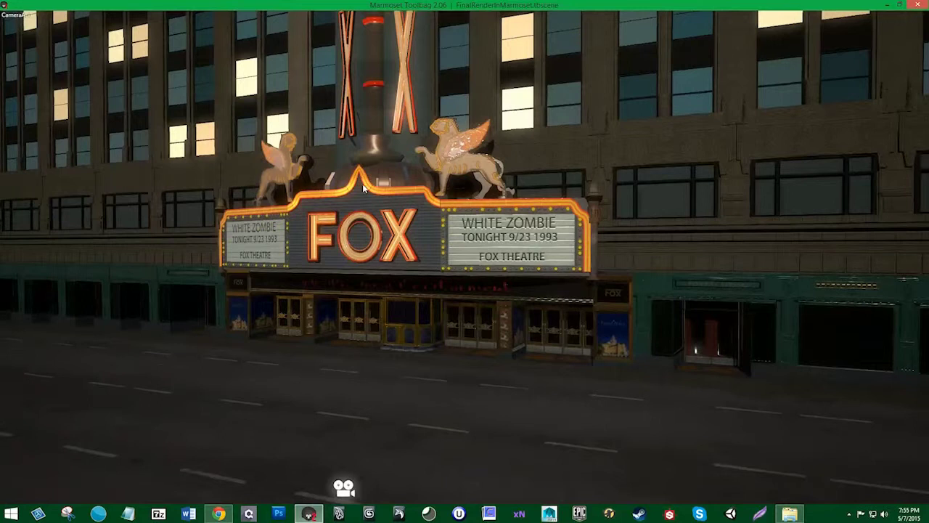
drag(363, 183, 367, 121)
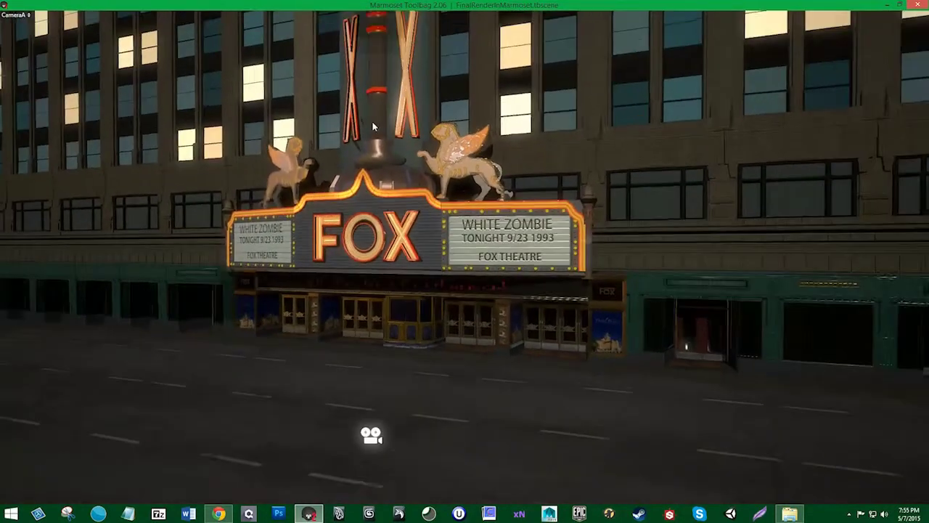
mouse_move(367, 121)
mouse_down()
mouse_move(372, 132)
mouse_move(453, 165)
mouse_move(393, 190)
mouse_move(394, 177)
mouse_up()
key(Tab)
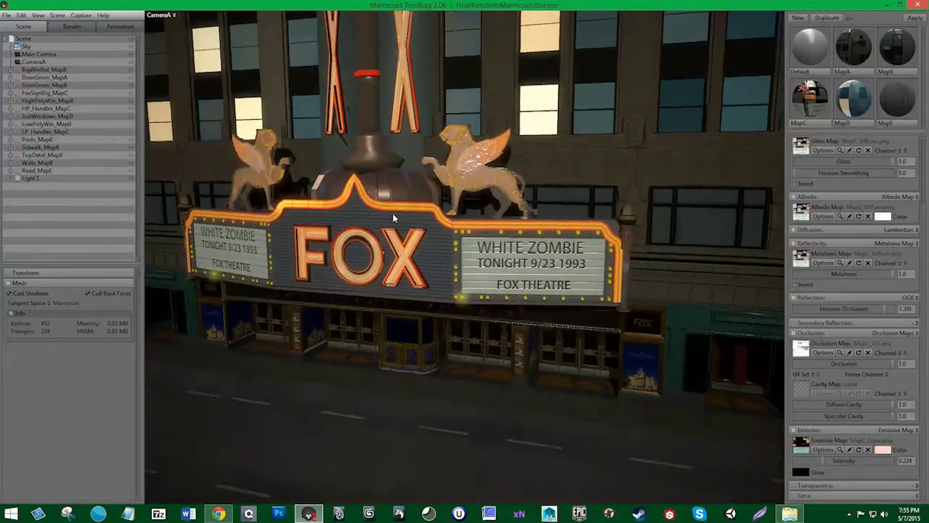
drag(394, 218, 394, 202)
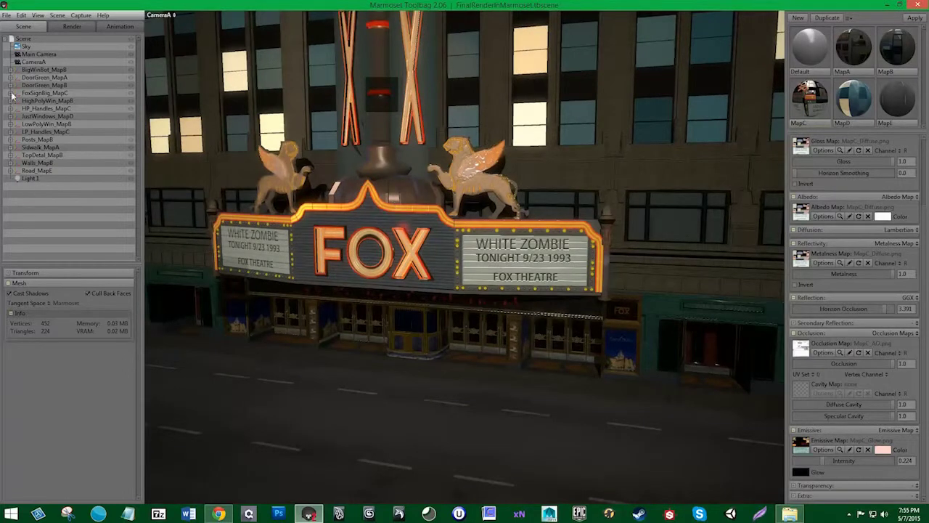
Step: Experiment with CameraA's bloom brightness, turning it off and back on
click(31, 62)
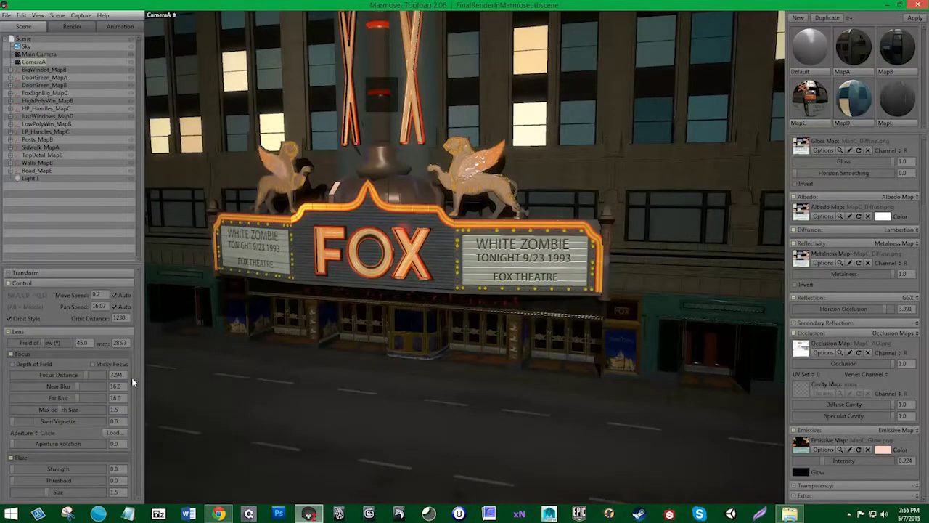
scroll(135, 384, down, 3)
scroll(63, 389, down, 7)
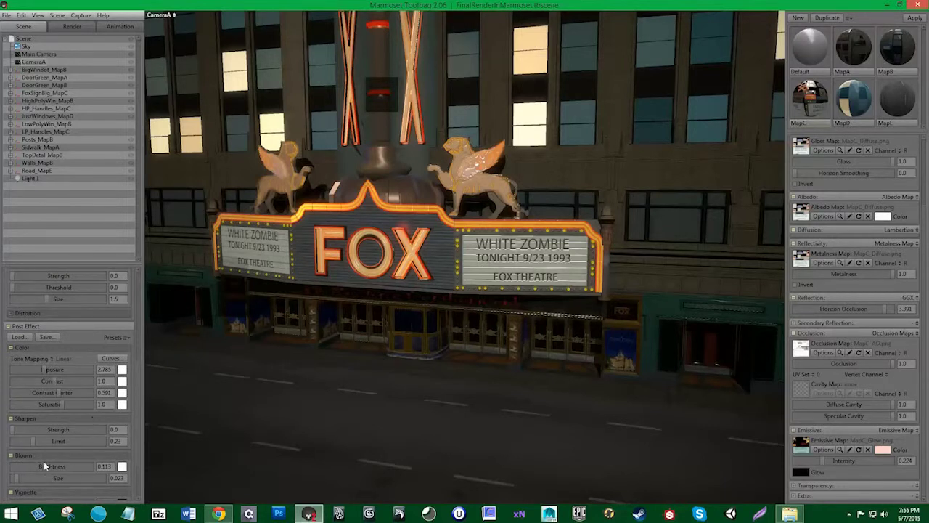
mouse_move(43, 465)
mouse_down()
mouse_move(4, 457)
mouse_move(14, 470)
mouse_move(120, 481)
mouse_move(1, 485)
mouse_up()
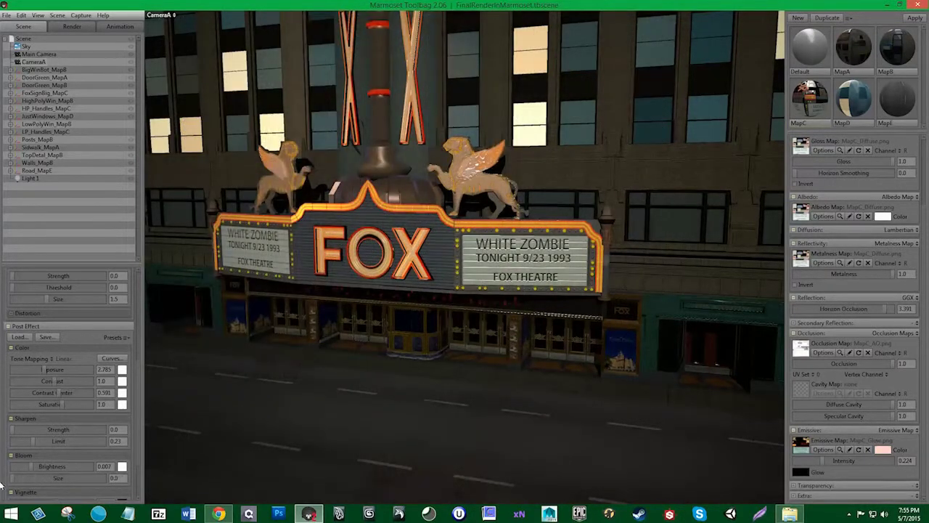
drag(33, 466, 45, 466)
mouse_move(45, 466)
mouse_down()
mouse_move(62, 466)
mouse_move(42, 466)
mouse_up()
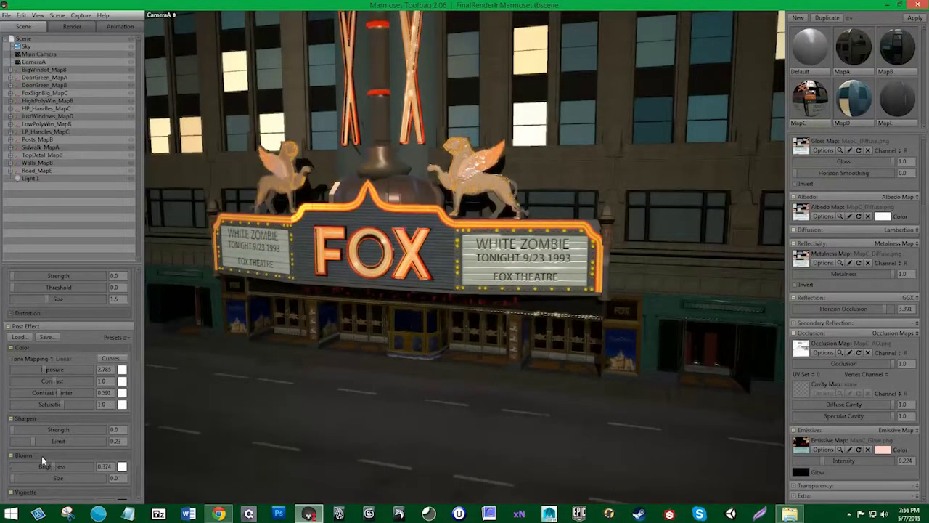
drag(51, 467, 53, 468)
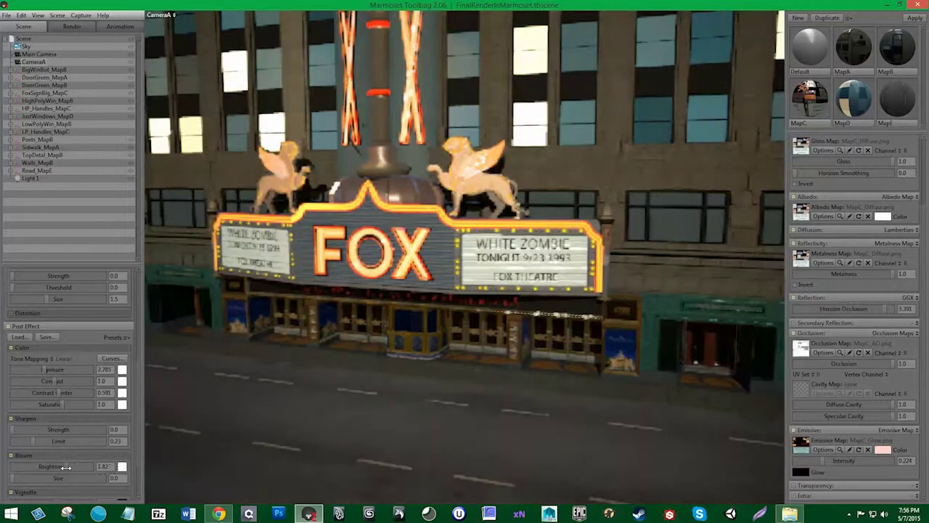
Step: Settle bloom near 0.228, raise emissive intensity to 0.318, and view the theatre head-on
scroll(391, 397, down, 2)
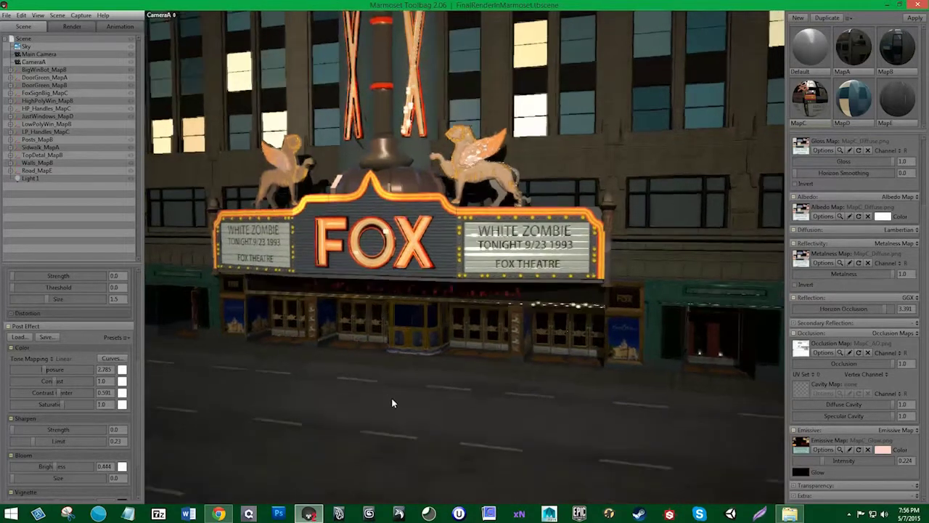
scroll(388, 400, down, 3)
scroll(377, 379, down, 2)
scroll(383, 381, up, 2)
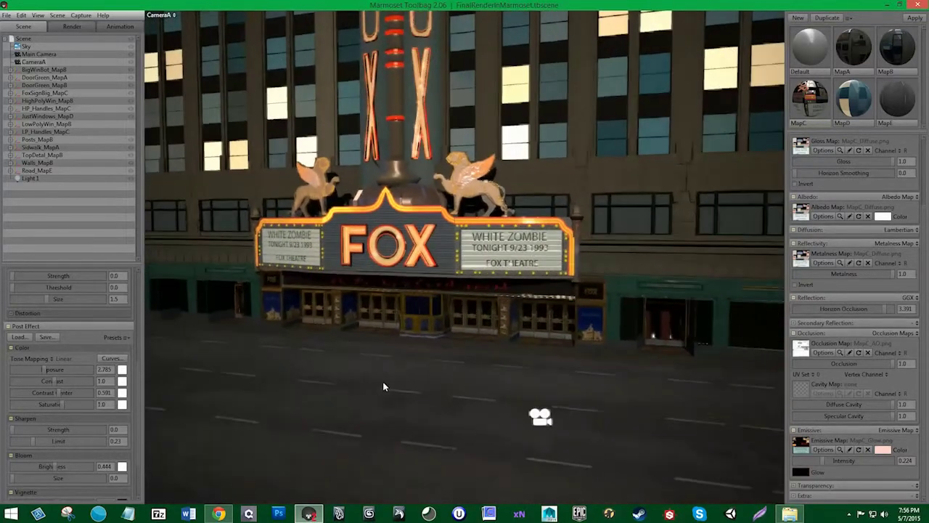
scroll(388, 387, up, 2)
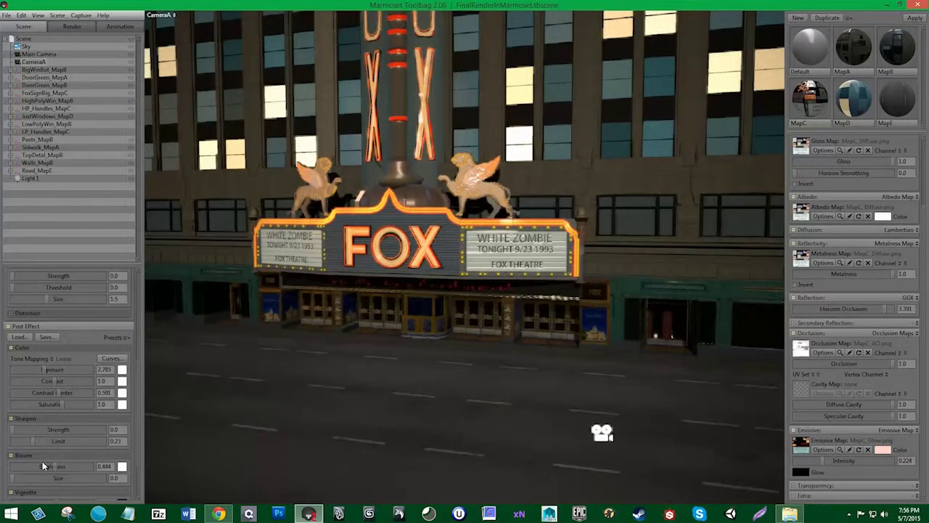
drag(51, 467, 50, 468)
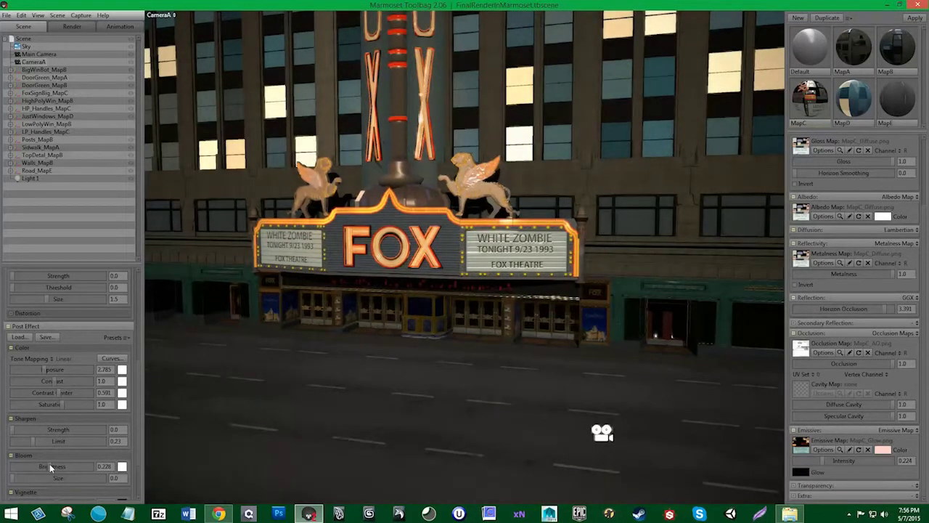
mouse_move(826, 461)
mouse_down()
mouse_move(836, 462)
mouse_move(825, 464)
mouse_up()
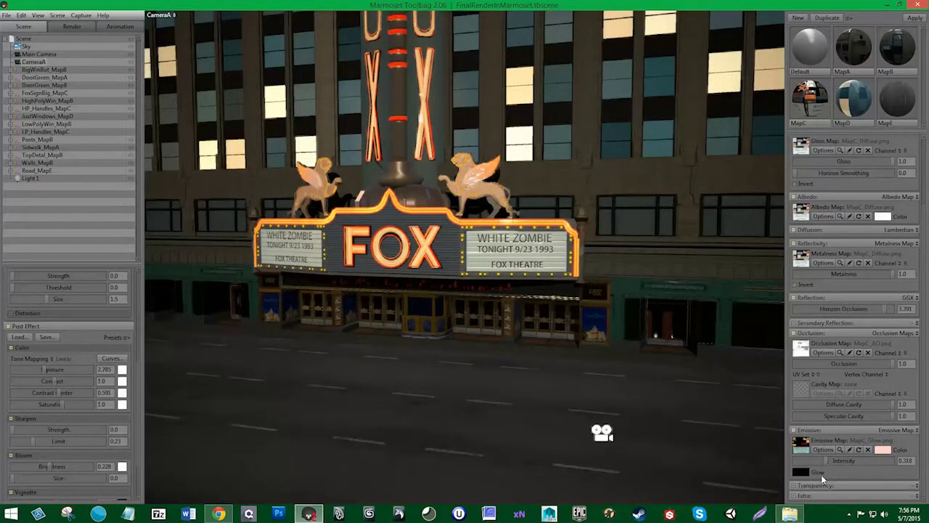
mouse_move(423, 372)
mouse_down()
mouse_move(460, 373)
mouse_move(418, 377)
mouse_move(427, 360)
mouse_move(424, 370)
mouse_up()
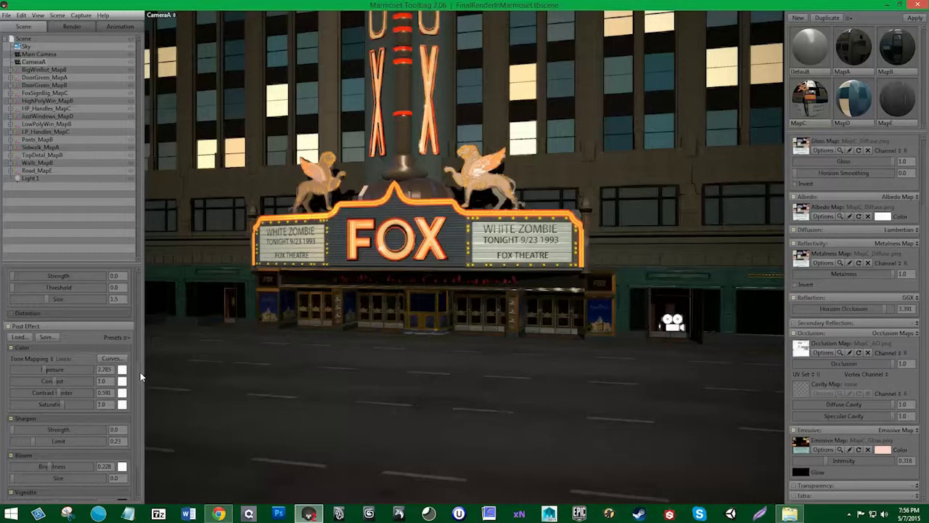
Step: Enable CameraA's depth of field with zero focus distance and max bokeh size about 1.5
scroll(138, 283, up, 5)
click(24, 361)
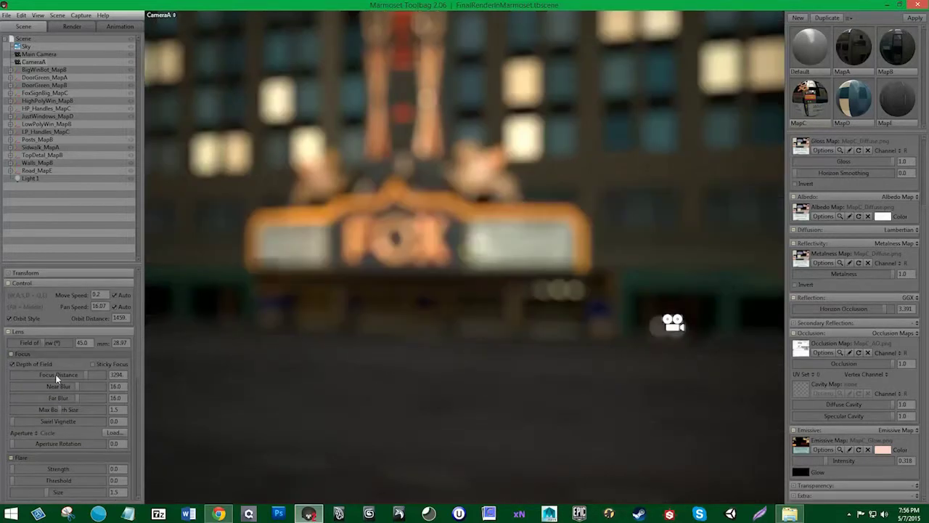
mouse_move(56, 374)
mouse_down()
mouse_move(5, 377)
mouse_move(97, 385)
mouse_move(41, 396)
mouse_move(35, 387)
mouse_up()
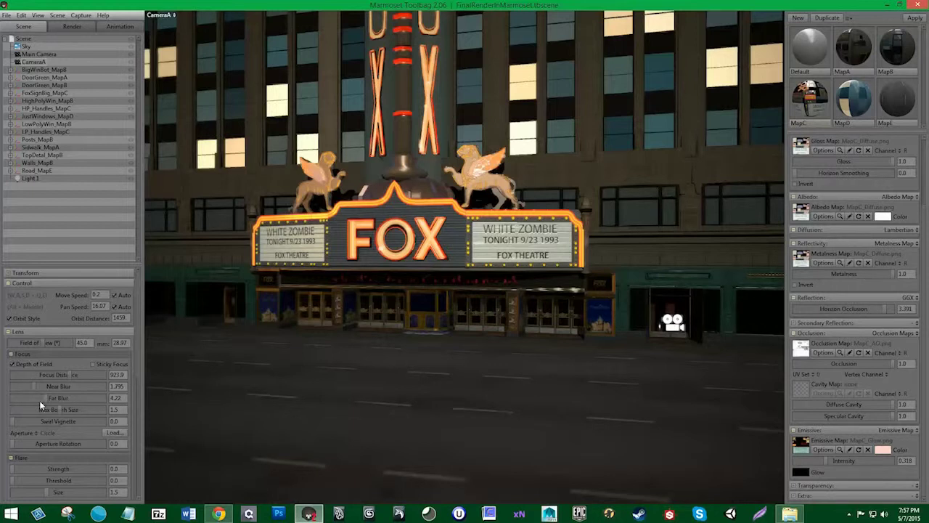
drag(45, 409, 132, 414)
drag(64, 410, 56, 409)
key(Tab)
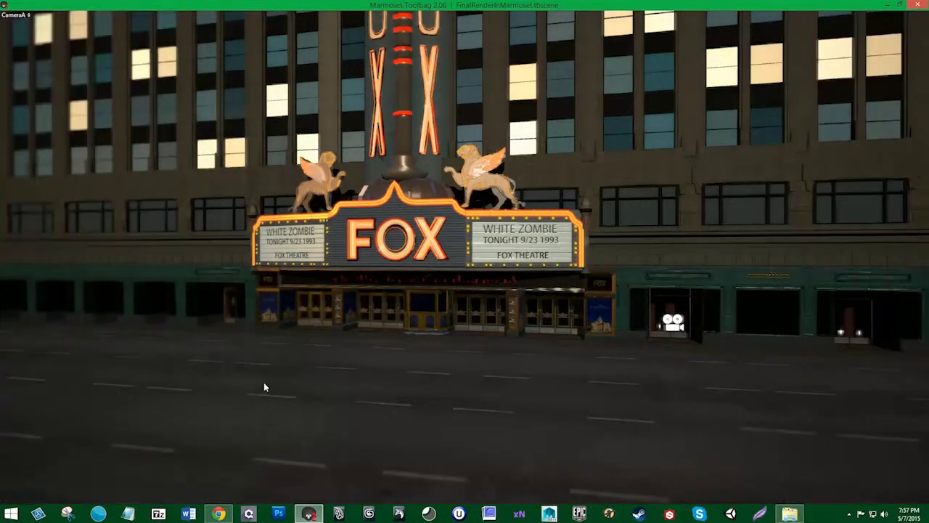
key(Tab)
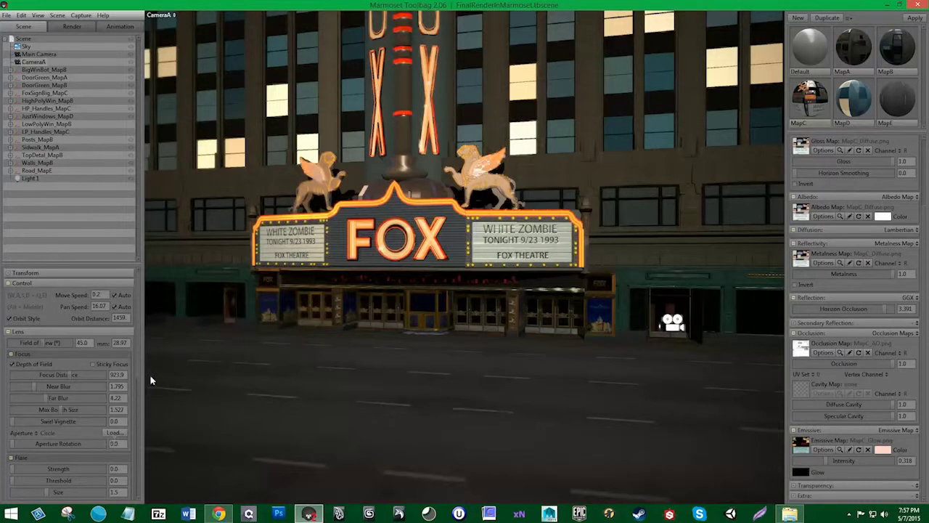
Step: Set CameraA's lens flare to about 2.35 strength and 0.68 threshold, framing closer on the marquee
scroll(80, 370, down, 5)
drag(24, 359, 105, 356)
mouse_move(41, 370)
mouse_down()
mouse_move(78, 369)
mouse_move(12, 371)
mouse_move(29, 383)
mouse_move(13, 383)
mouse_move(22, 376)
mouse_up()
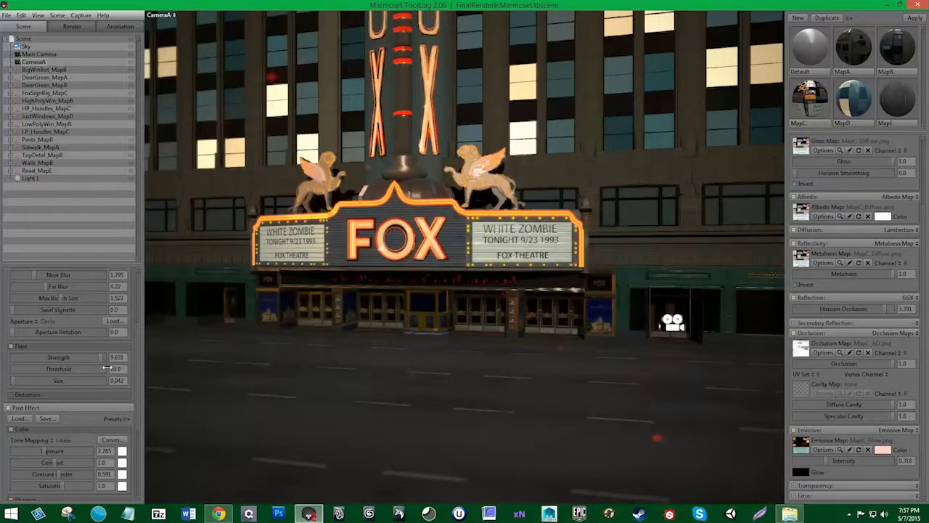
drag(106, 368, 6, 374)
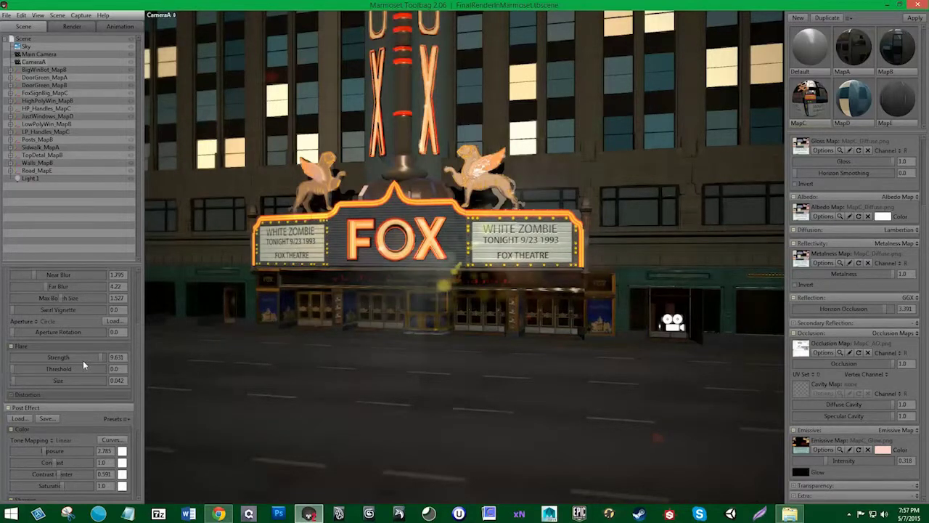
mouse_move(83, 363)
mouse_down()
mouse_move(48, 363)
mouse_move(34, 380)
mouse_move(6, 387)
mouse_up()
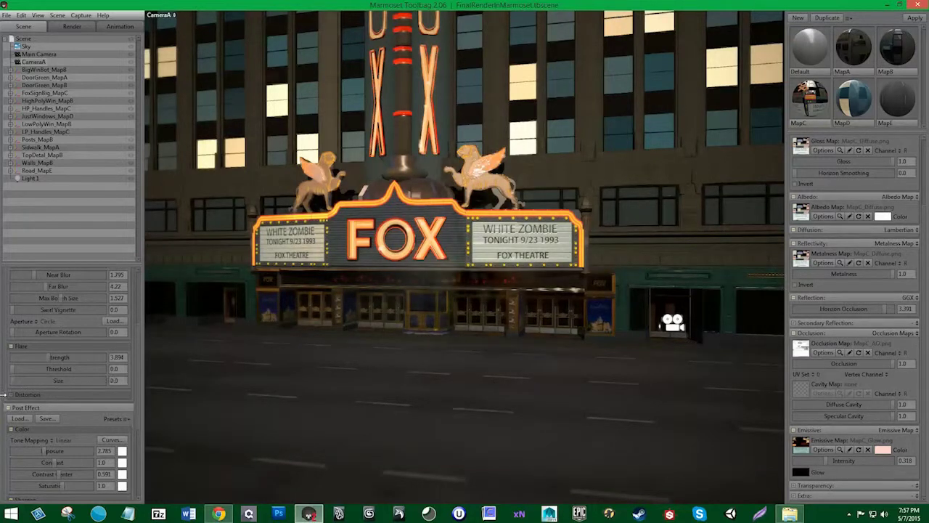
mouse_move(17, 383)
mouse_down()
mouse_move(32, 357)
mouse_move(11, 380)
mouse_up()
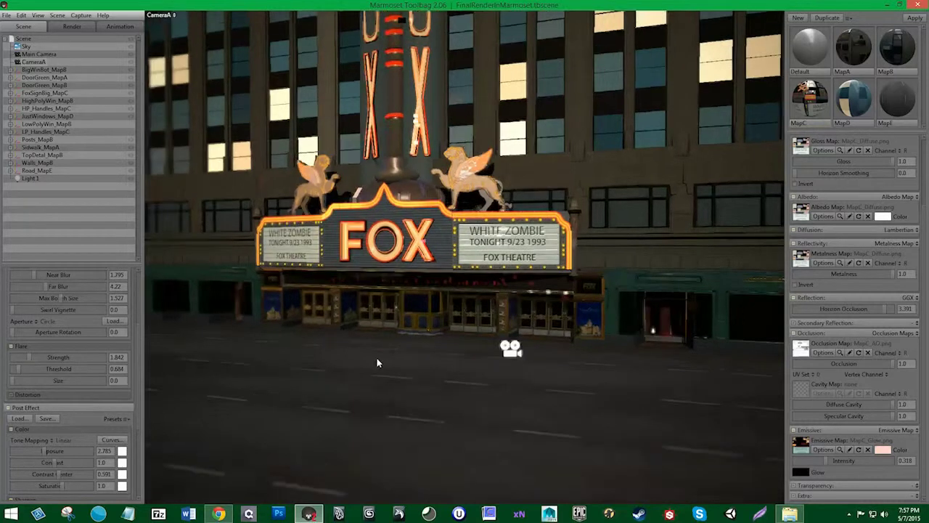
mouse_move(383, 362)
middle_down()
mouse_move(419, 363)
mouse_move(395, 361)
middle_up()
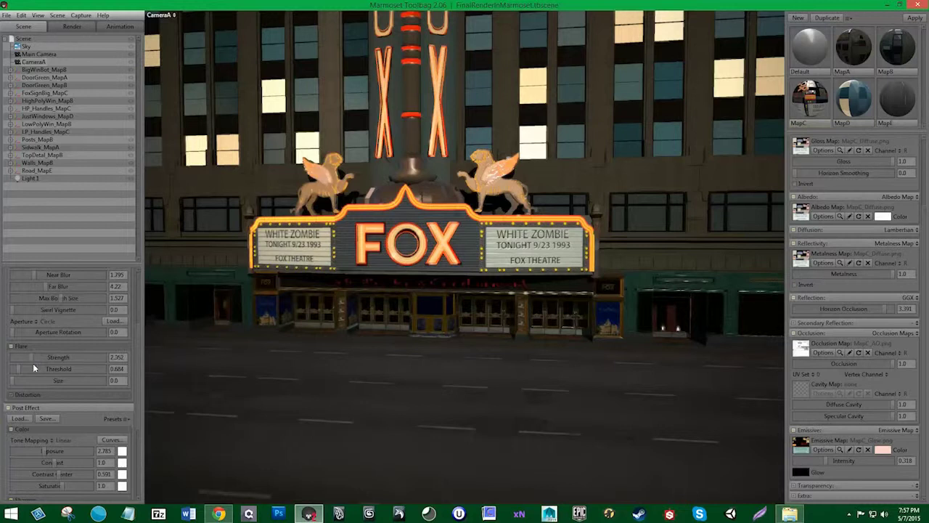
Step: Brighten the exposure, boost saturation slightly and add light sharpening
drag(136, 407, 143, 470)
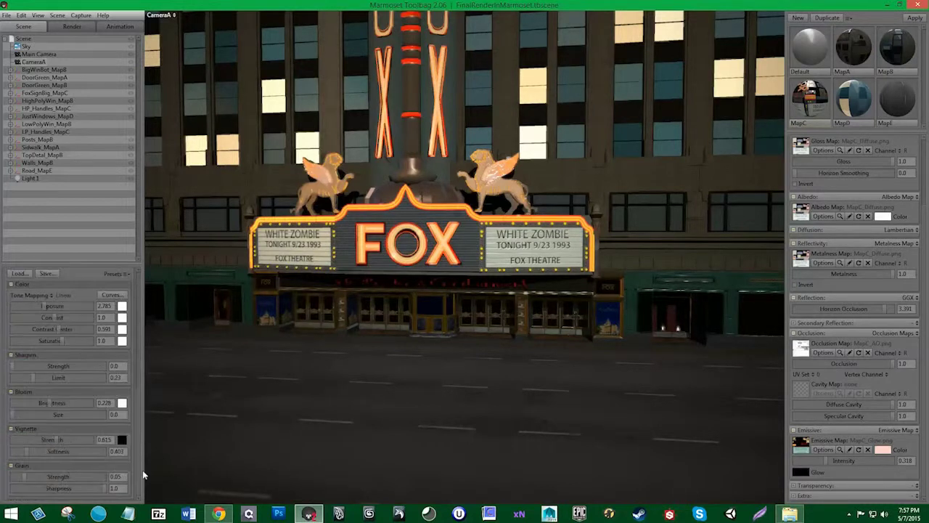
drag(43, 308, 46, 305)
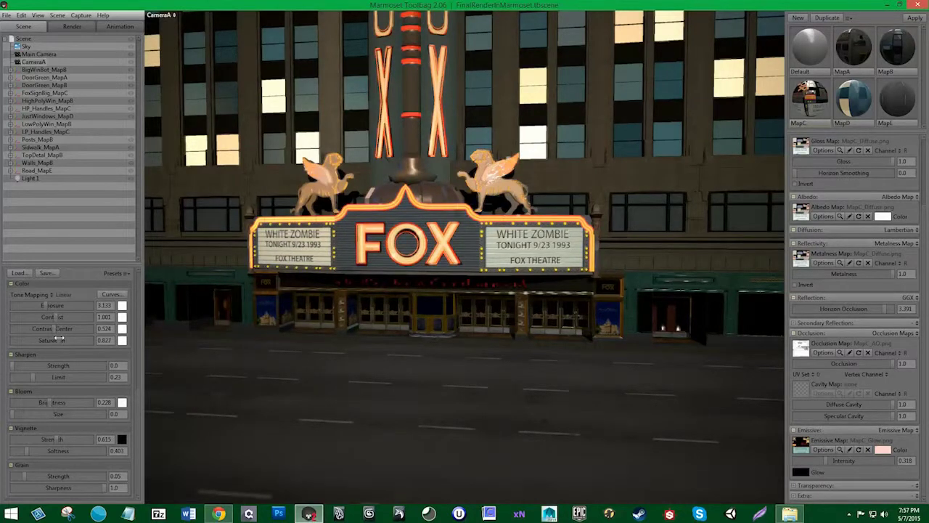
drag(57, 337, 64, 336)
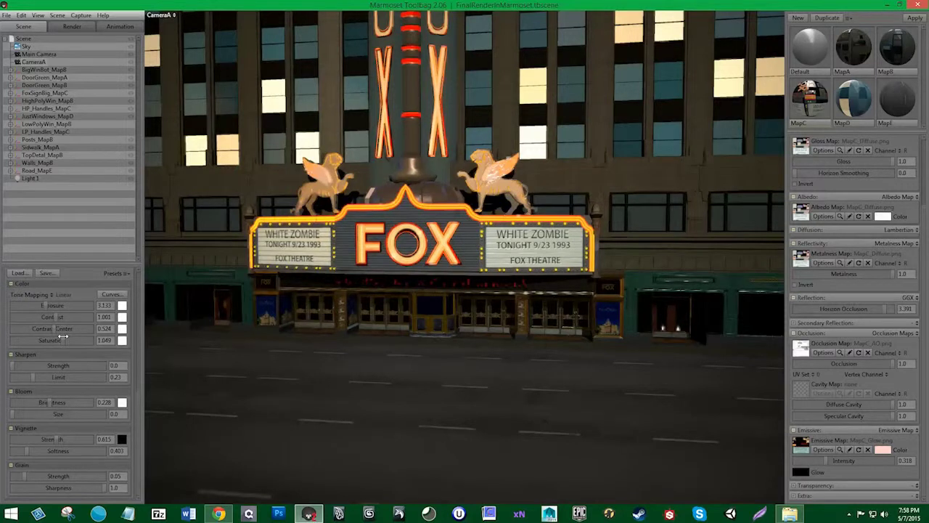
mouse_move(31, 368)
mouse_down()
mouse_move(100, 360)
mouse_move(42, 361)
mouse_up()
Step: Adjust the bloom brightness and size, settling on a faint glow
drag(48, 403, 56, 411)
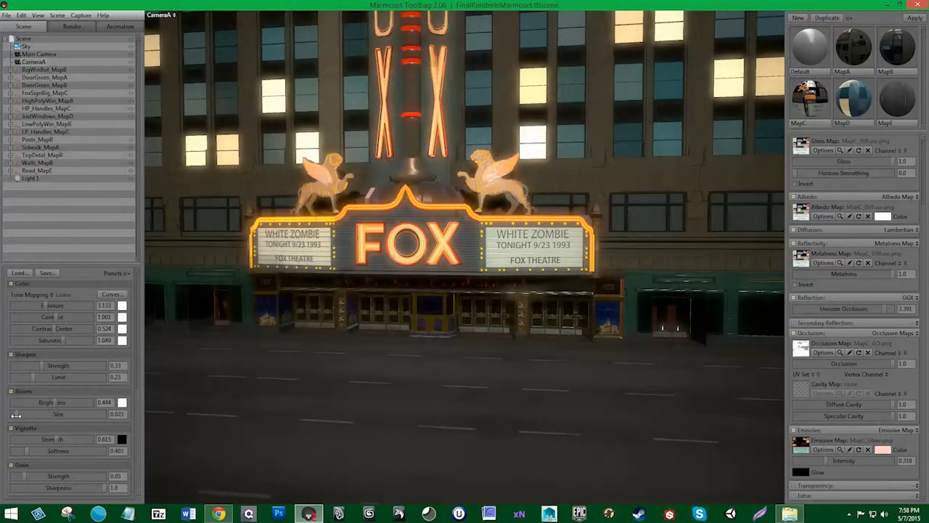
drag(20, 418, 10, 417)
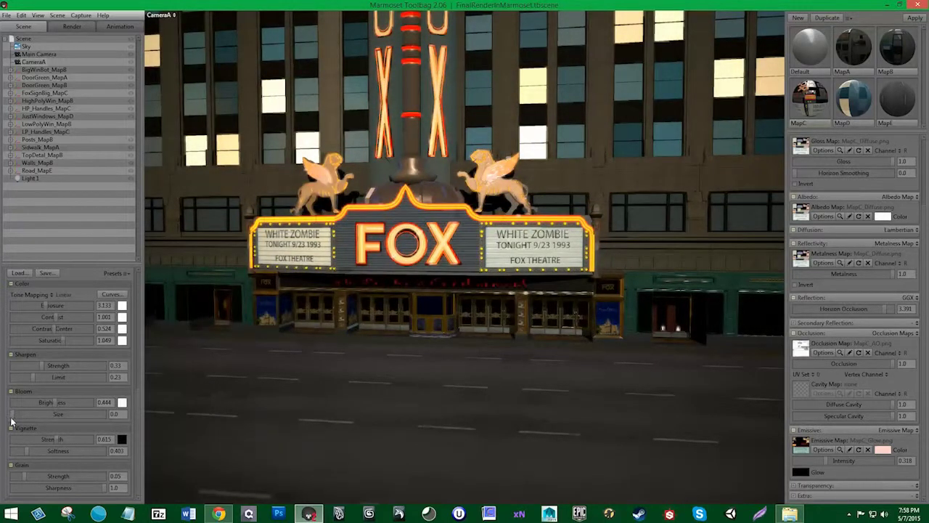
mouse_move(340, 421)
mouse_down()
mouse_move(585, 434)
mouse_move(751, 404)
mouse_move(767, 369)
mouse_move(767, 407)
mouse_up()
mouse_move(51, 404)
mouse_down()
mouse_move(26, 405)
mouse_move(47, 403)
mouse_up()
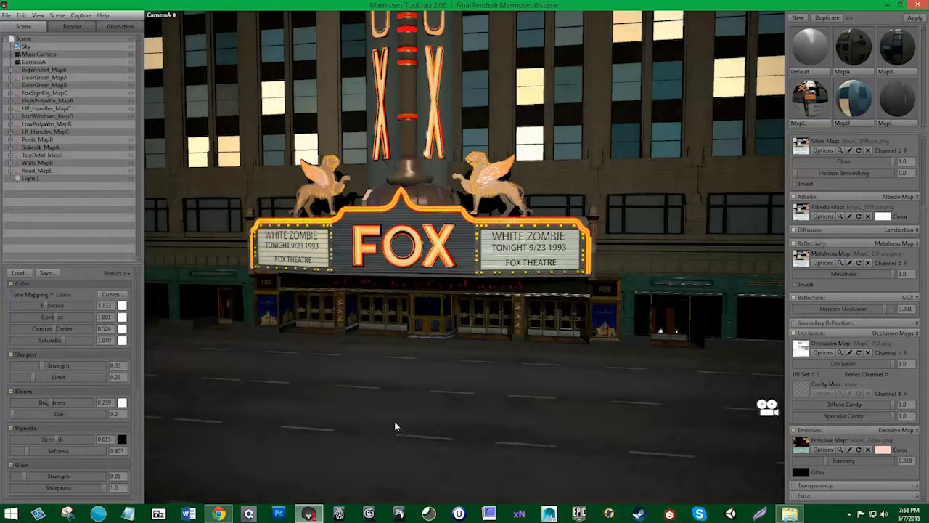
drag(394, 420, 447, 409)
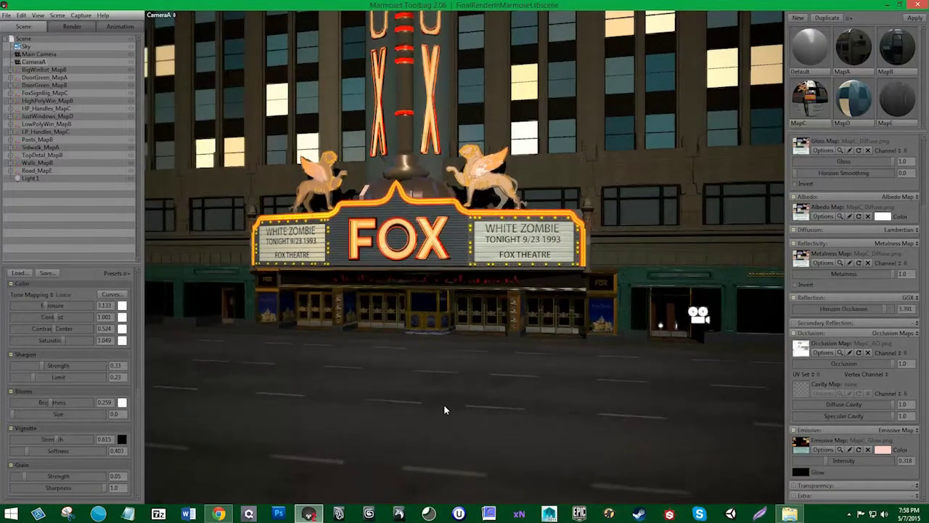
drag(79, 402, 3, 412)
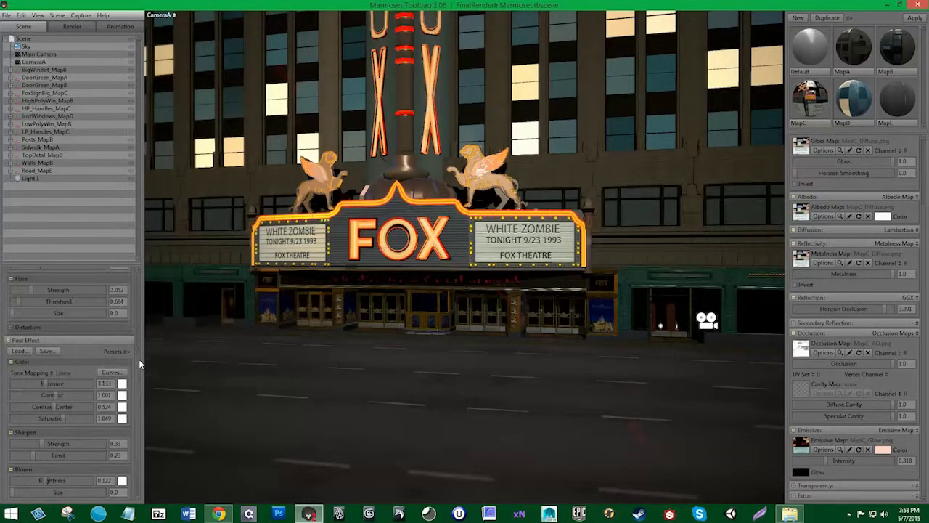
Step: Lower the lens flare to about 0.95 strength and 0.26 threshold
scroll(17, 381, up, 2)
scroll(17, 381, up, 1)
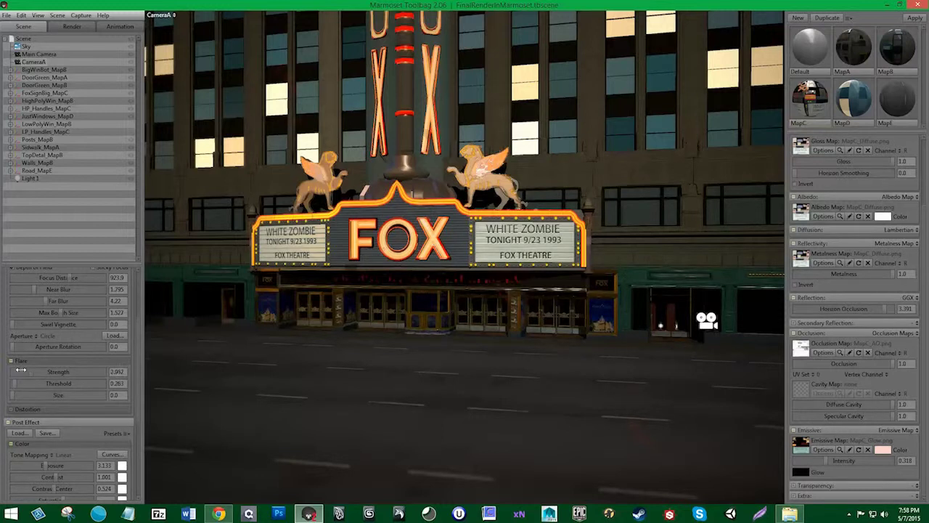
drag(21, 370, 337, 360)
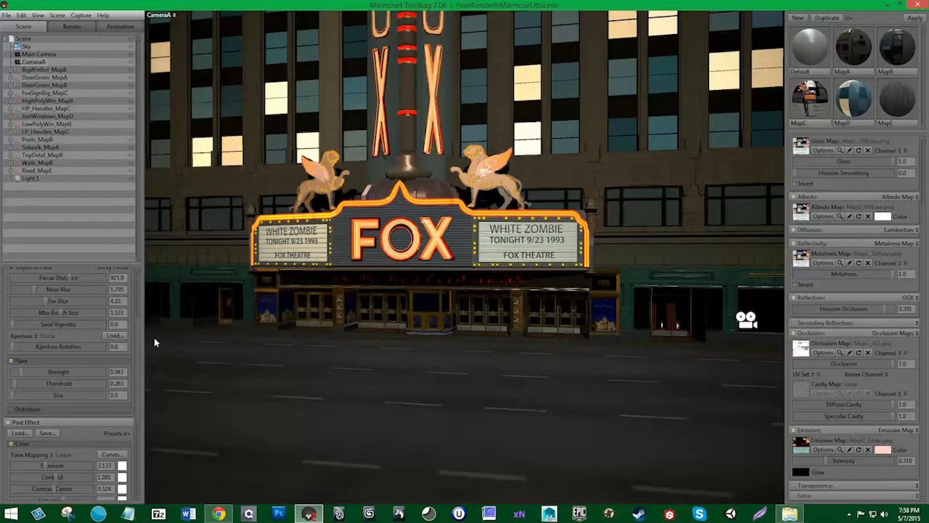
drag(142, 354, 141, 308)
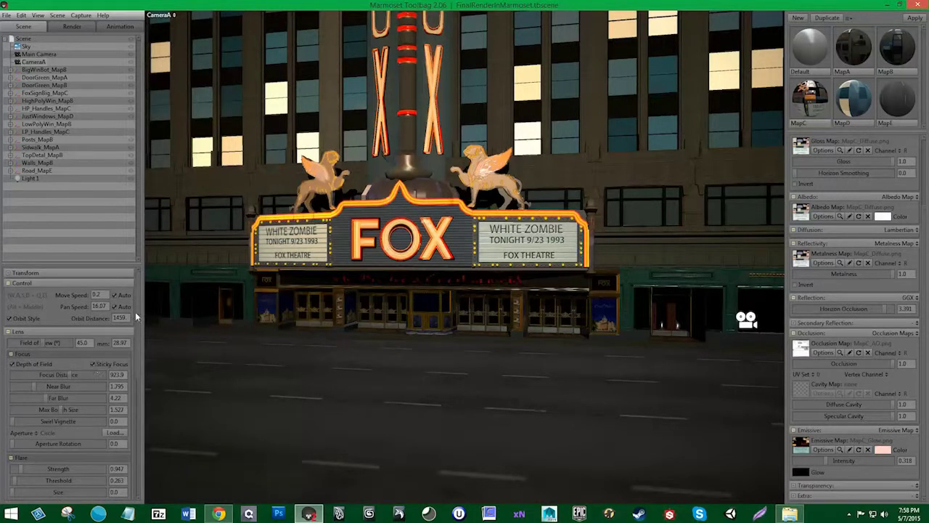
scroll(135, 311, down, 3)
scroll(122, 407, down, 3)
scroll(123, 420, down, 3)
scroll(124, 431, down, 2)
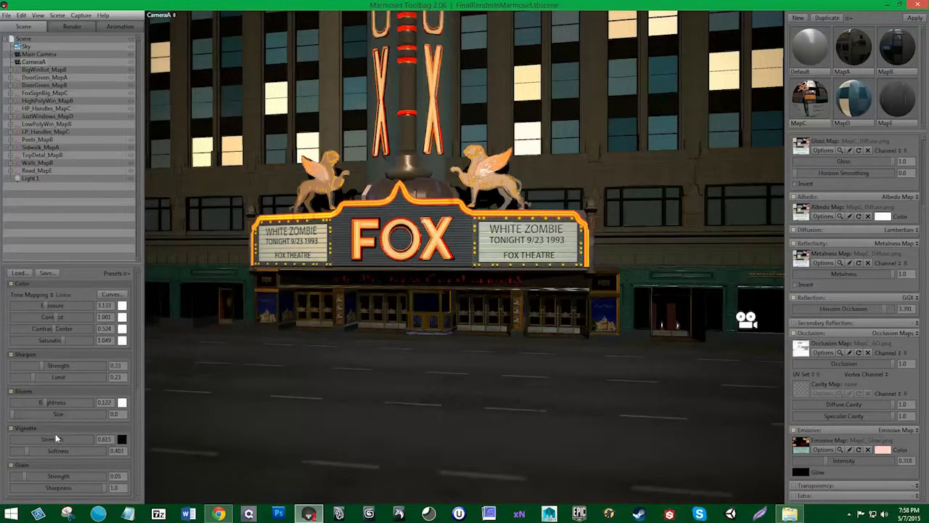
Step: Compare the scene with Light 1 off and on, then save the scene
click(130, 177)
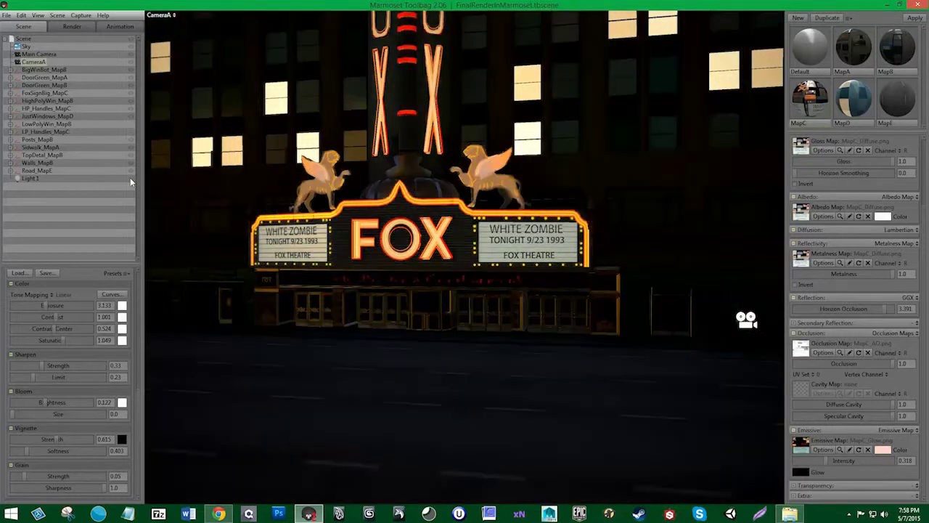
click(130, 178)
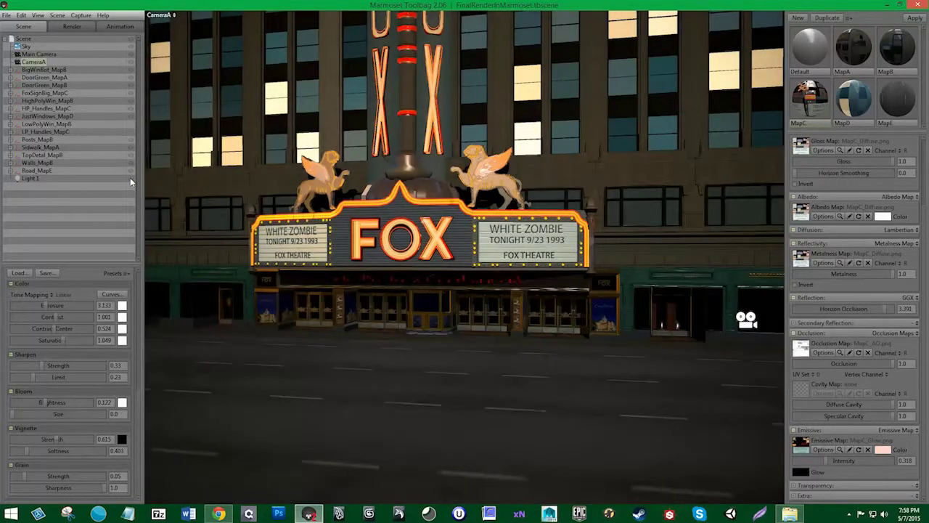
click(130, 178)
click(30, 178)
drag(38, 313, 32, 313)
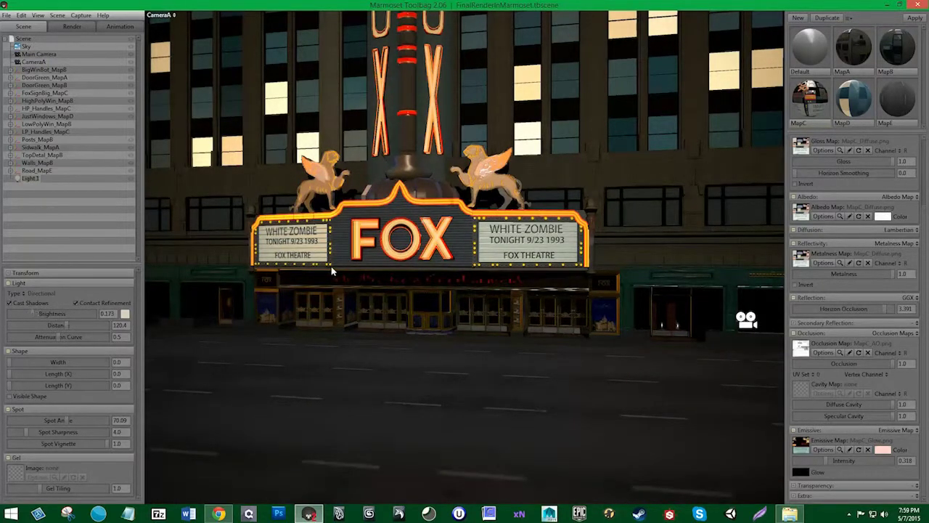
scroll(348, 297, down, 3)
scroll(341, 291, down, 3)
scroll(338, 290, up, 3)
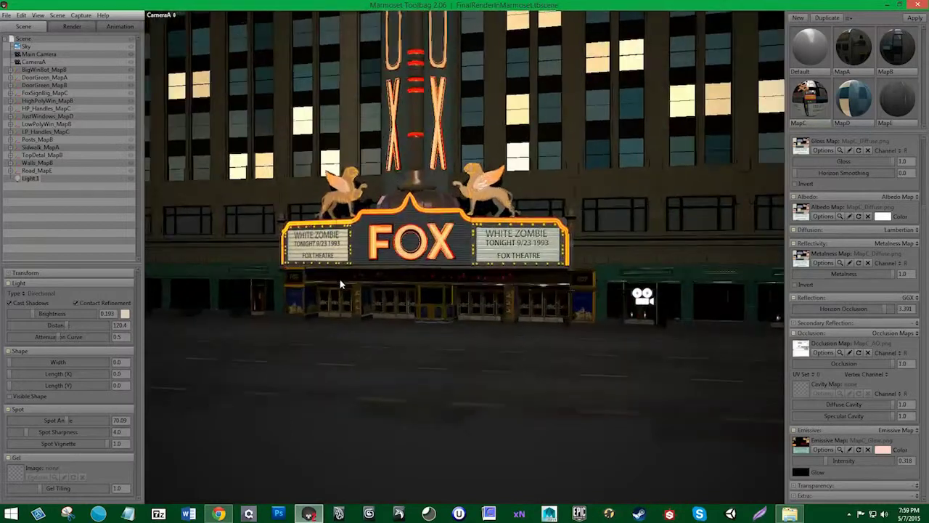
scroll(335, 295, up, 2)
click(5, 15)
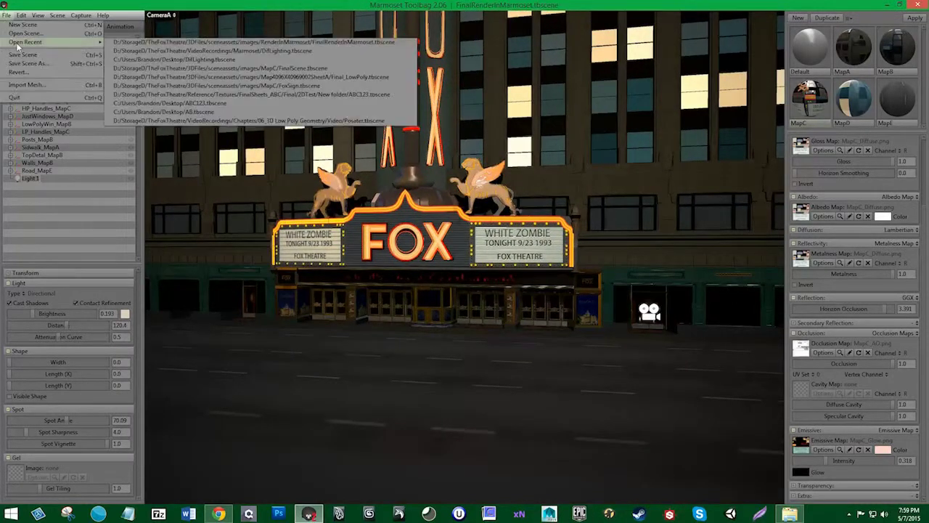
click(22, 54)
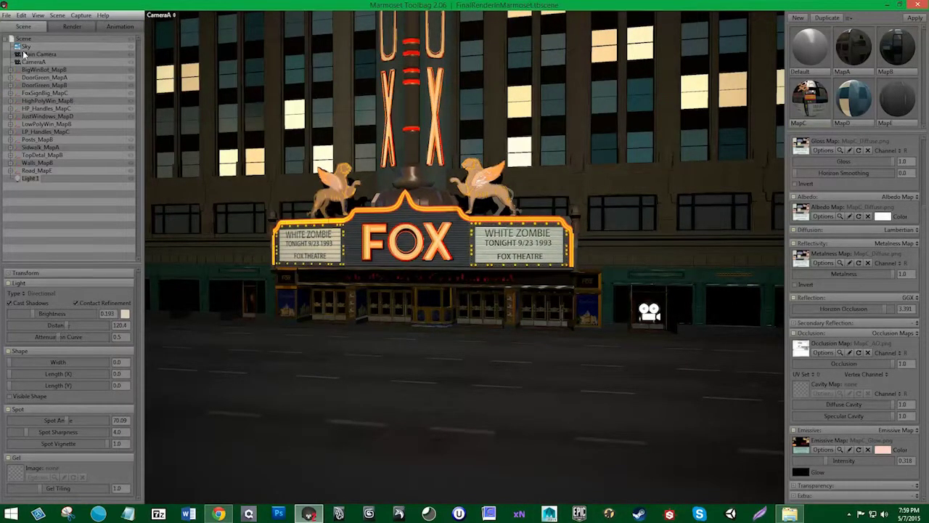
Step: Add Light 2 as a spot light with brightness near 27
click(62, 15)
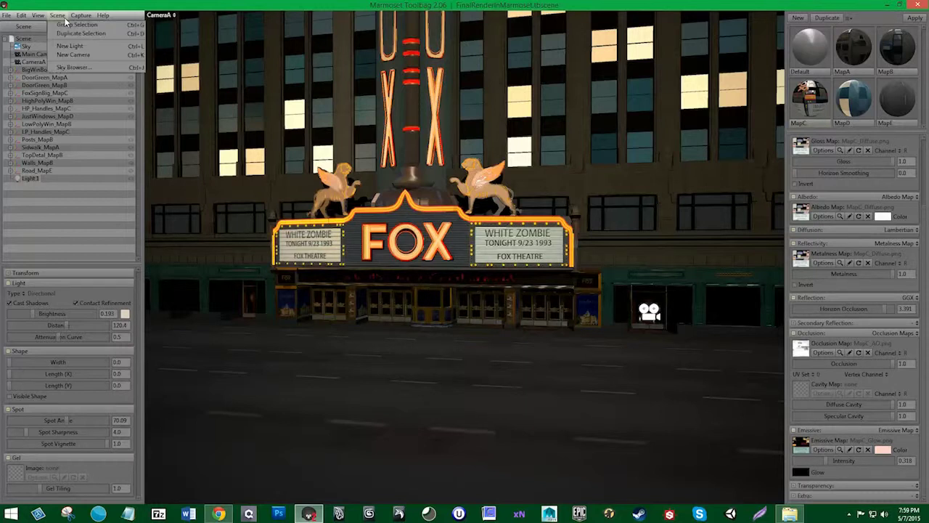
click(71, 43)
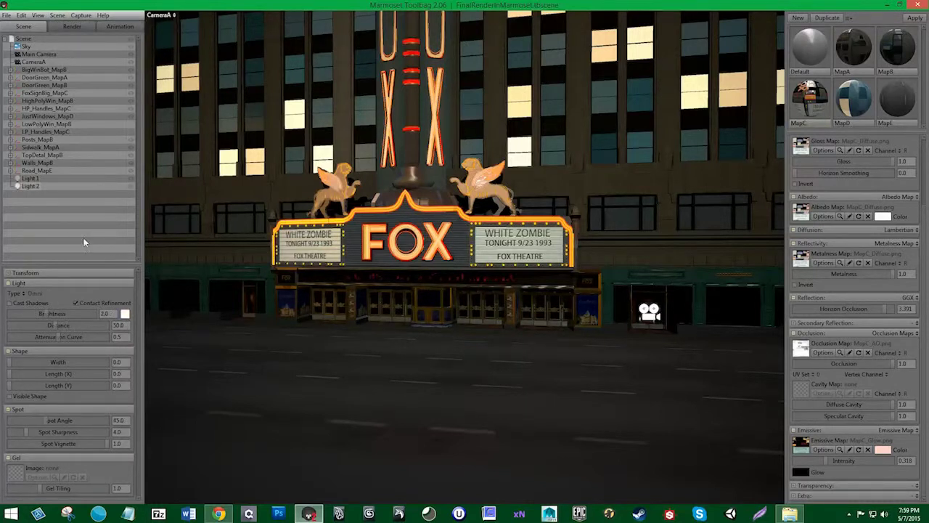
click(23, 293)
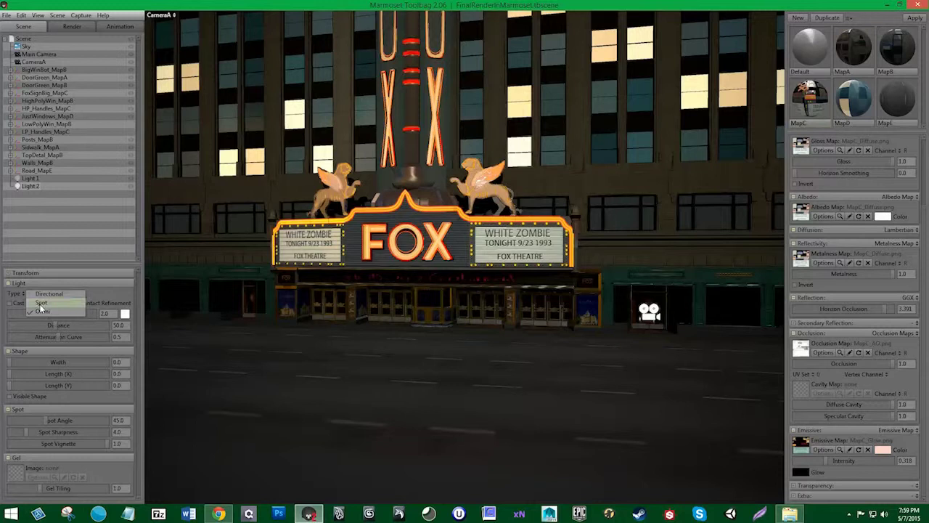
click(40, 303)
drag(45, 312, 86, 308)
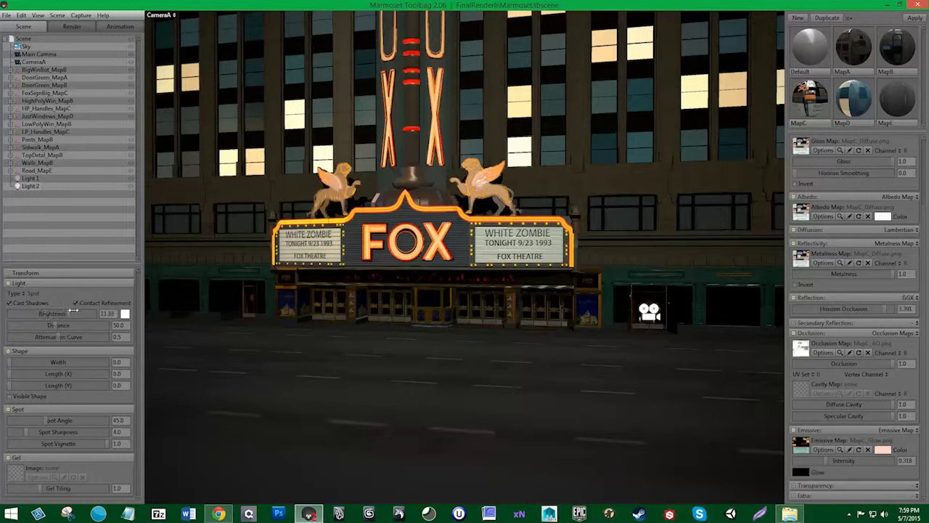
click(161, 15)
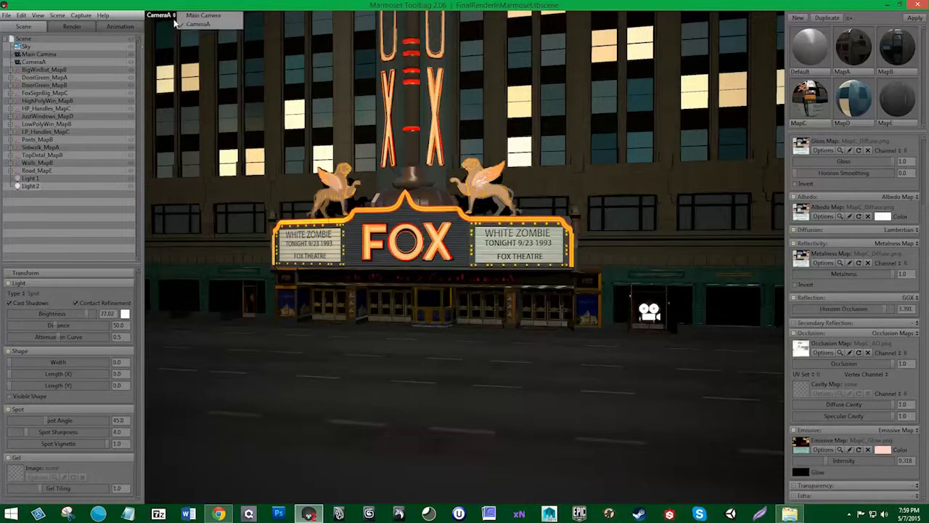
Step: Switch to the Main Camera view and raise Light 2 above the street
click(206, 20)
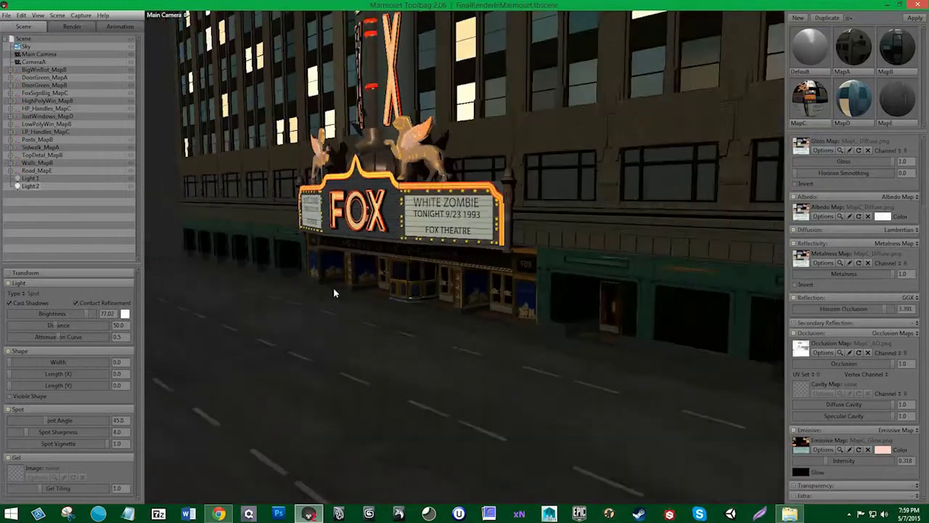
right_drag(387, 318, 331, 259)
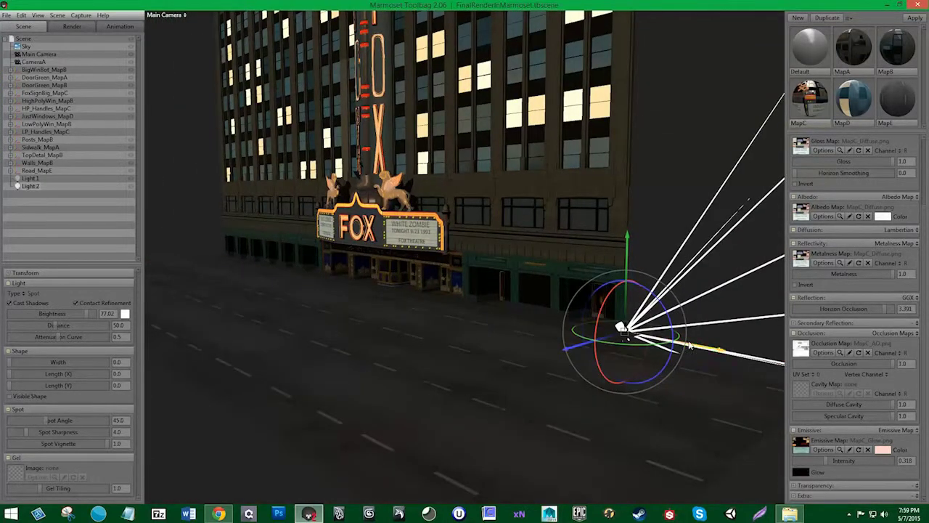
mouse_move(649, 351)
mouse_down()
mouse_move(642, 332)
mouse_move(257, 287)
mouse_move(99, 311)
mouse_up()
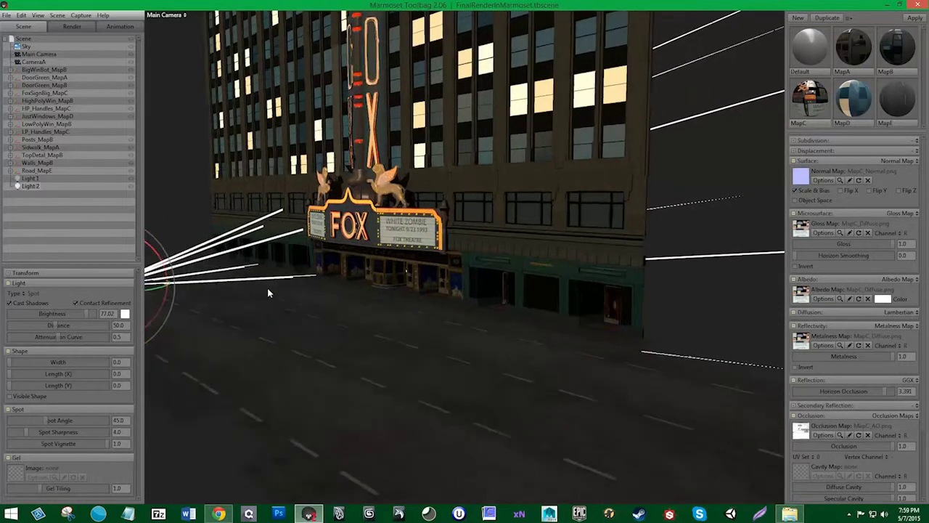
drag(331, 299, 393, 309)
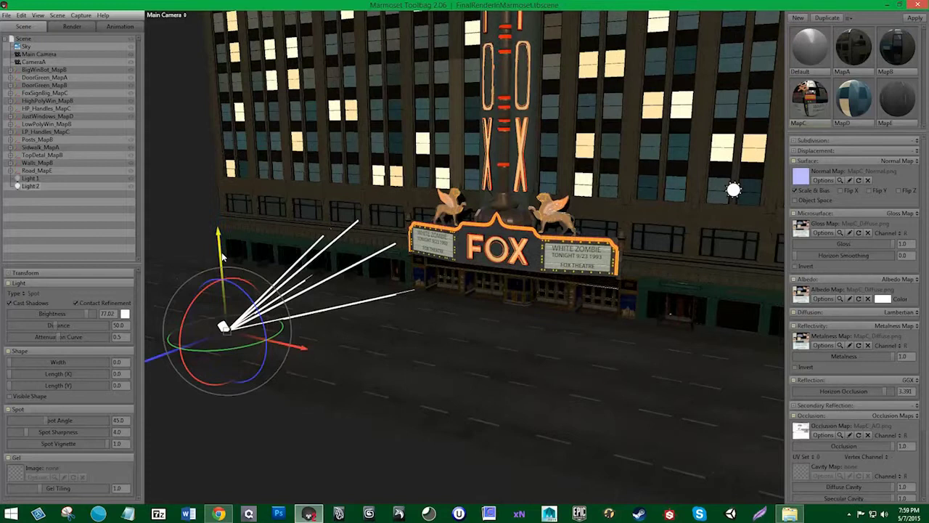
drag(236, 268, 235, 164)
drag(305, 203, 437, 257)
scroll(437, 258, up, 5)
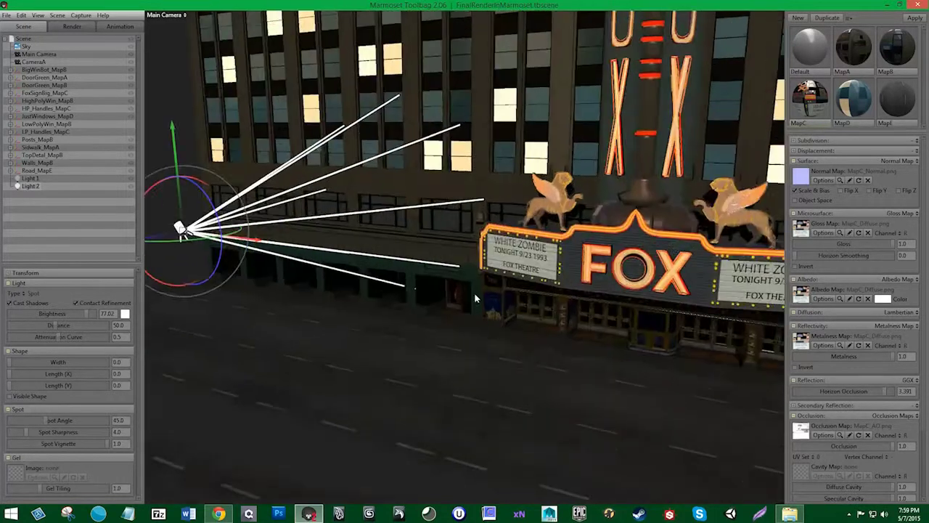
Step: Extend Light 2's distance and attenuation, then swing it toward the FOX marquee
drag(90, 325, 97, 326)
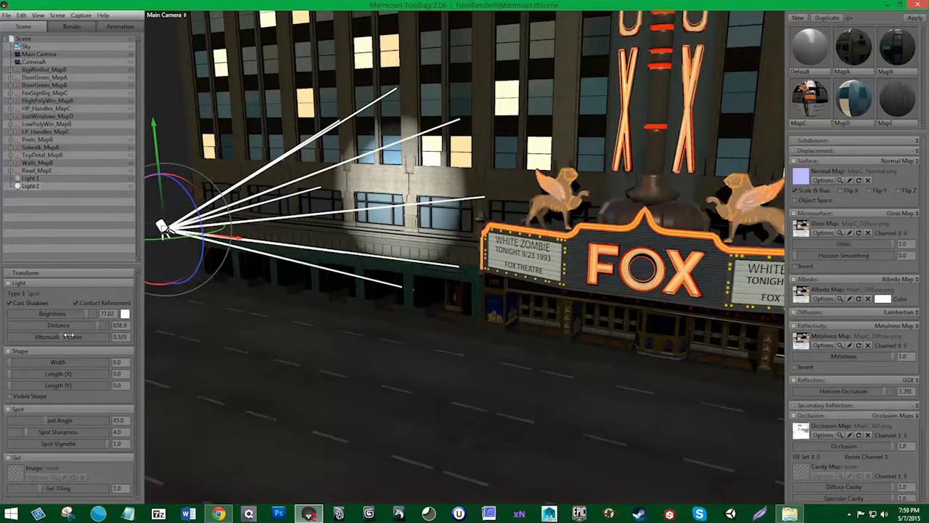
drag(69, 336, 86, 335)
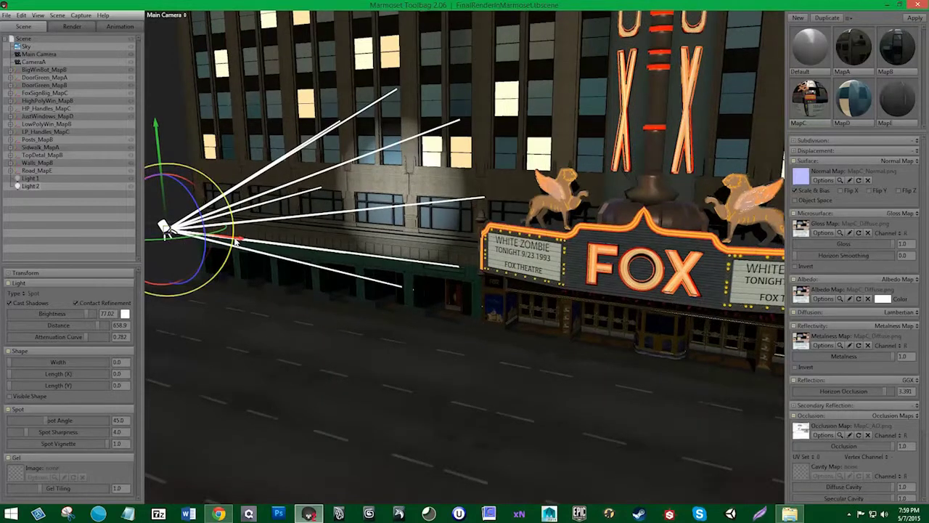
drag(243, 241, 316, 290)
mouse_move(265, 247)
mouse_down()
mouse_move(538, 327)
mouse_move(618, 376)
mouse_move(564, 341)
mouse_move(543, 400)
mouse_move(434, 360)
mouse_up()
mouse_move(234, 290)
mouse_down()
mouse_move(163, 312)
mouse_move(203, 308)
mouse_up()
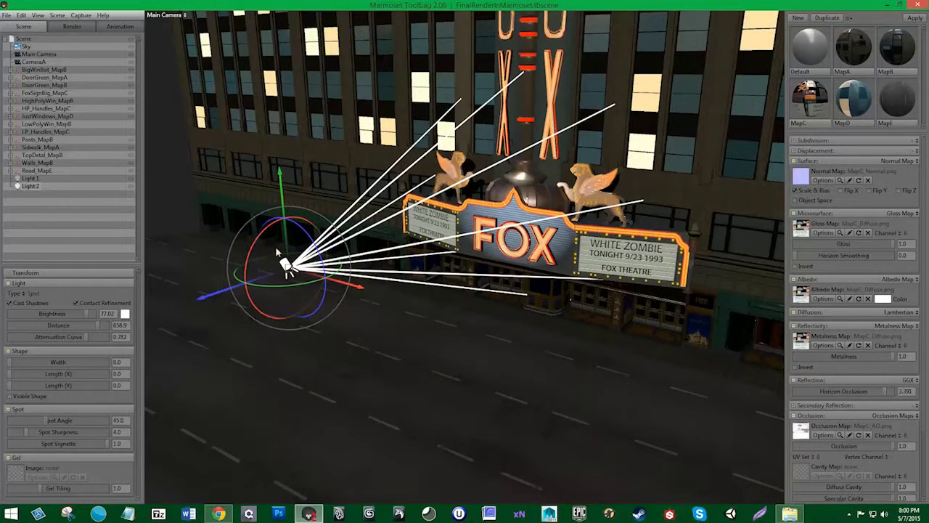
mouse_move(253, 258)
mouse_down()
mouse_move(290, 196)
mouse_move(298, 235)
mouse_up()
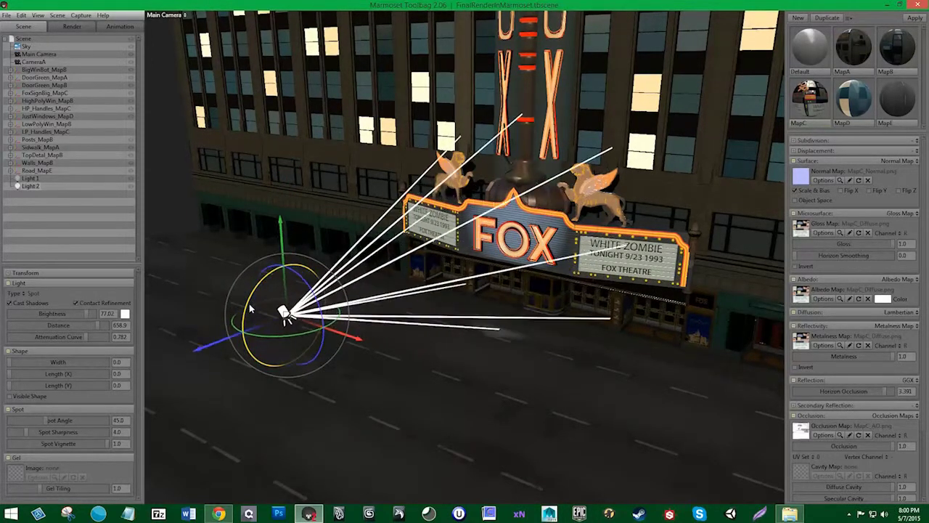
drag(250, 311, 252, 313)
Step: Aim Light 2 up at the marquee from the street, with distance 616.6 and brightness about 37.9
mouse_move(356, 341)
mouse_down()
mouse_move(448, 369)
mouse_move(317, 249)
mouse_up()
drag(240, 227, 333, 229)
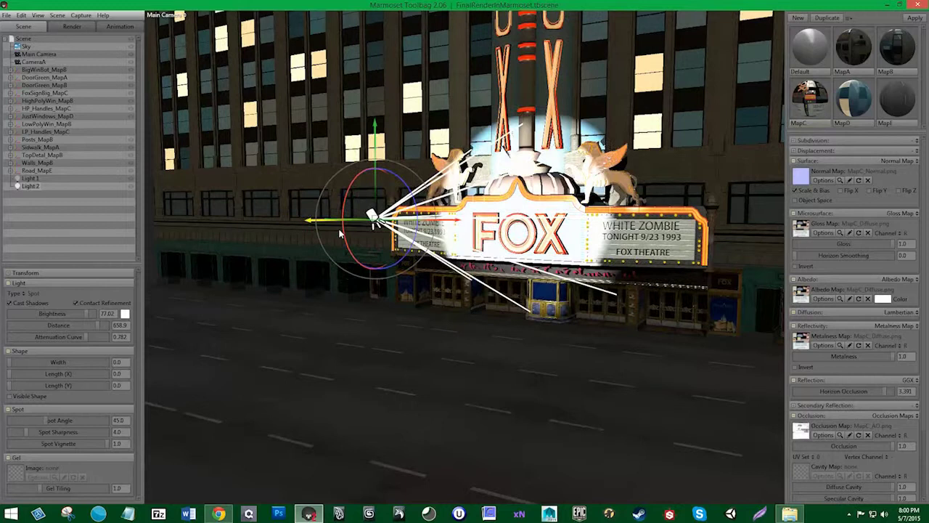
drag(379, 149, 398, 250)
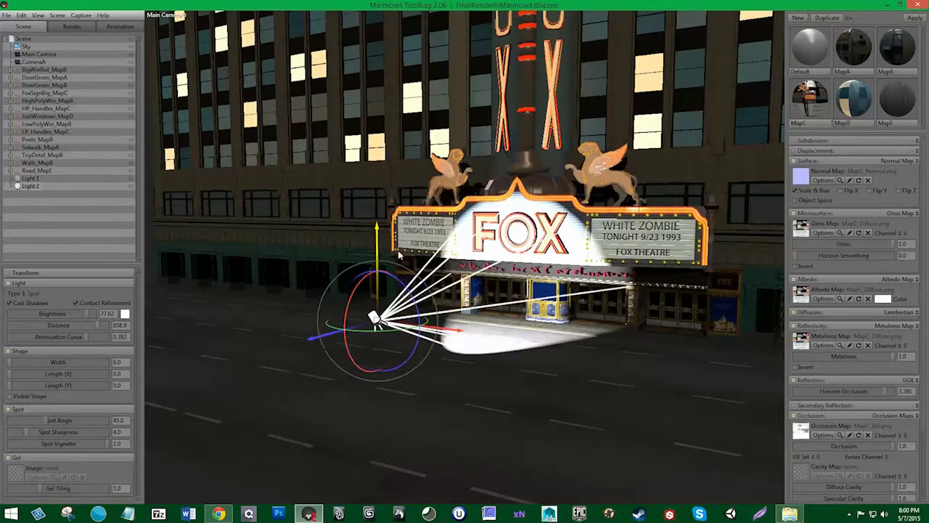
drag(353, 317, 289, 426)
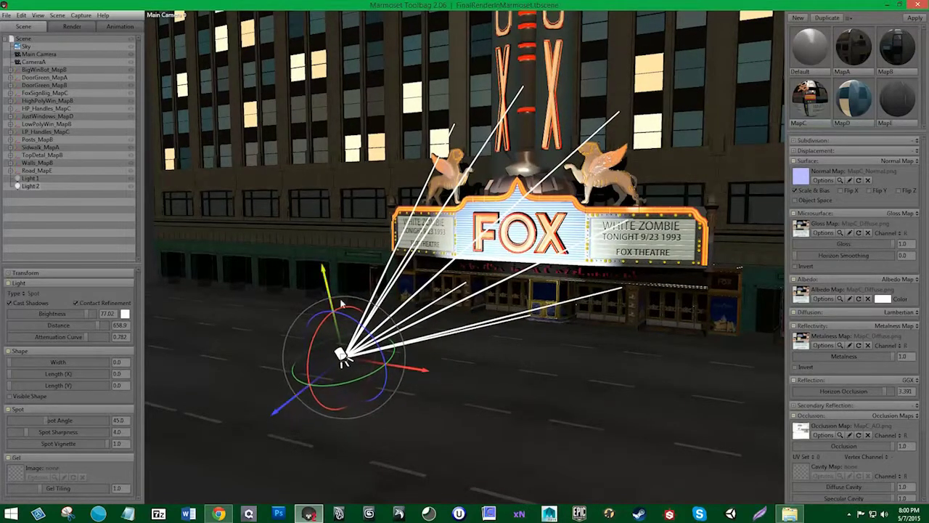
drag(330, 290, 328, 298)
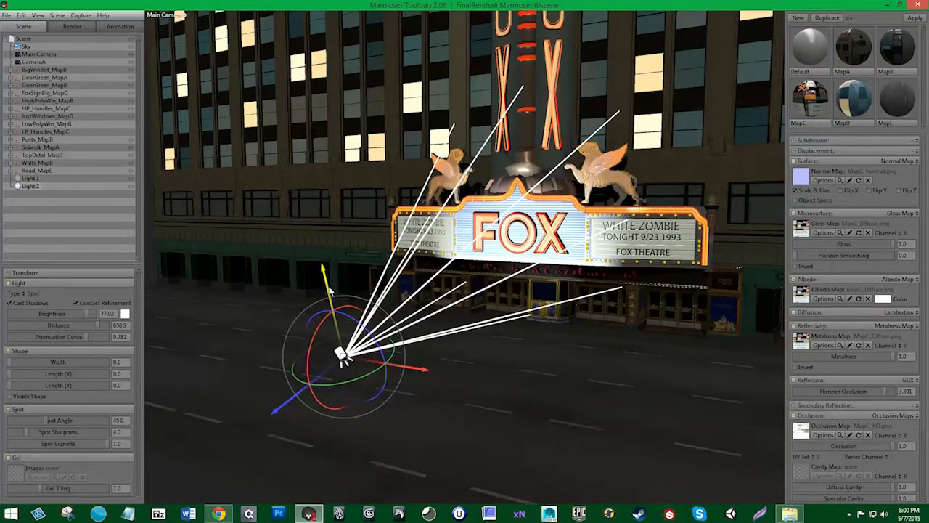
alt+drag(324, 331, 345, 384)
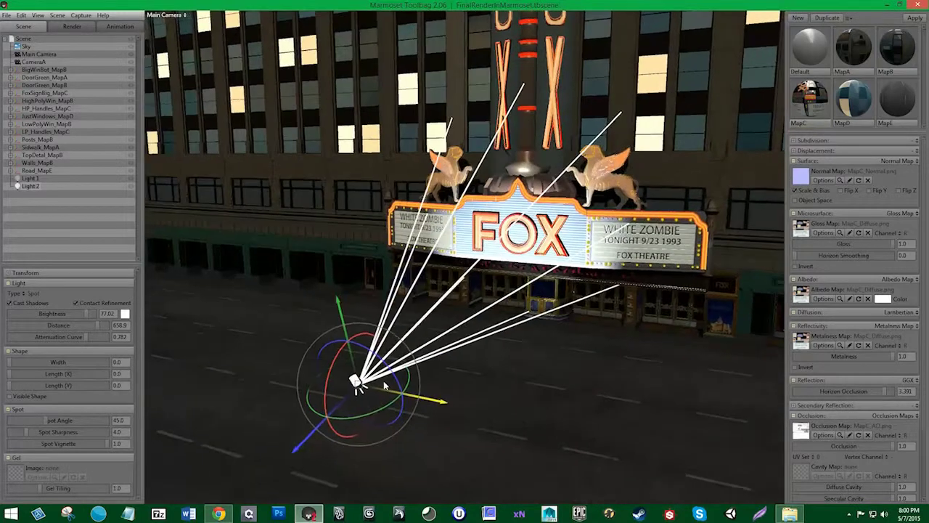
mouse_move(281, 416)
mouse_down()
mouse_move(276, 426)
mouse_move(286, 361)
mouse_up()
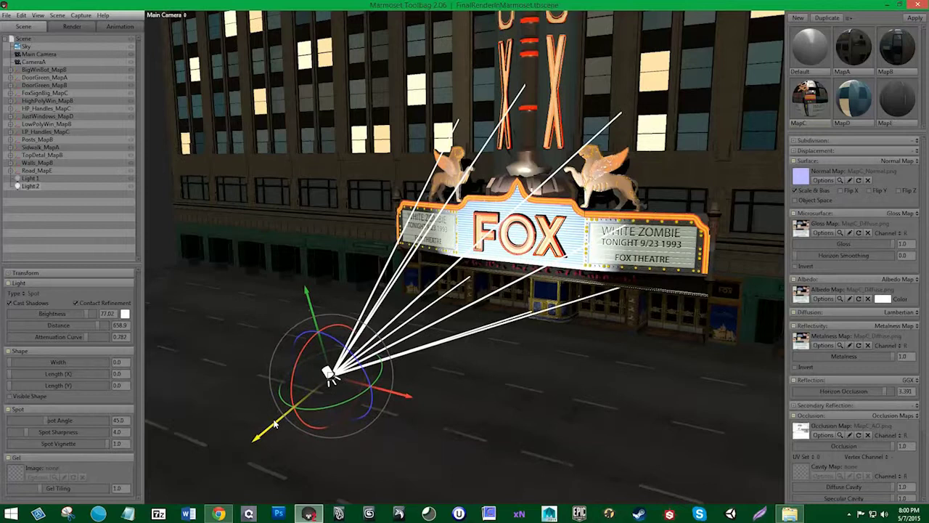
drag(90, 324, 94, 328)
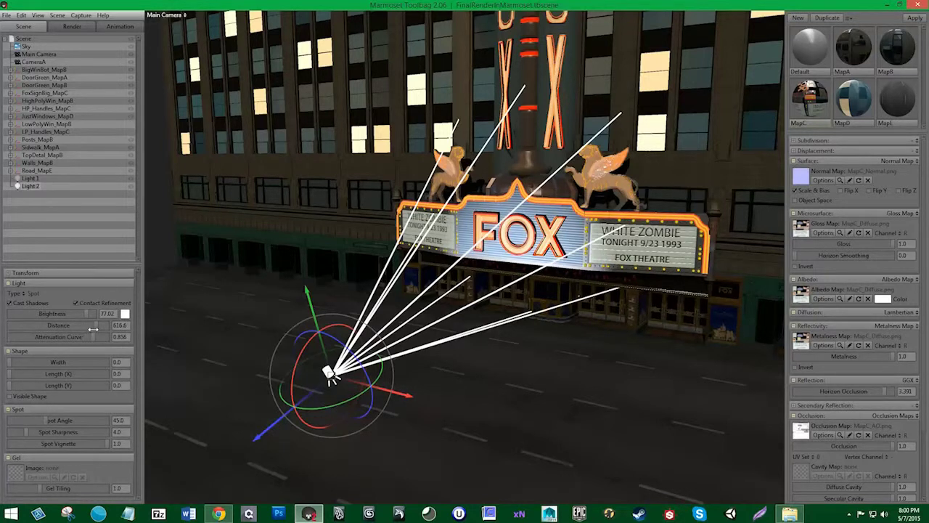
drag(82, 314, 76, 312)
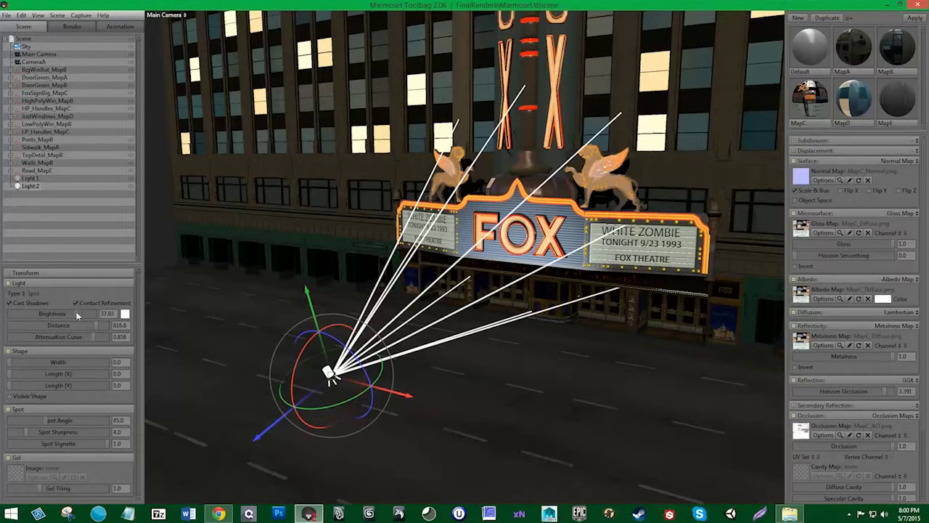
Step: Tint Light 2 a pale warm white and widen its spot cone to about 49.3 degrees
click(125, 313)
mouse_move(214, 377)
mouse_down()
mouse_move(276, 373)
mouse_move(135, 393)
mouse_up()
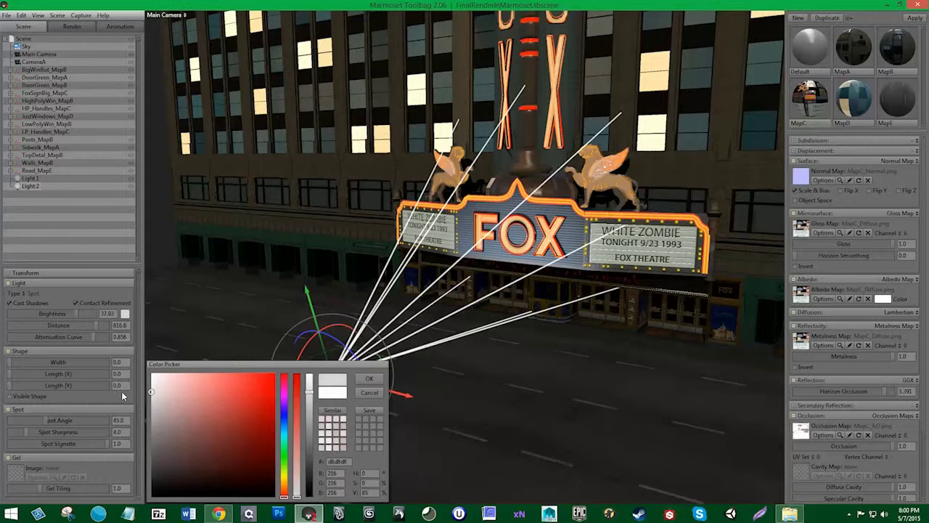
drag(282, 472, 284, 491)
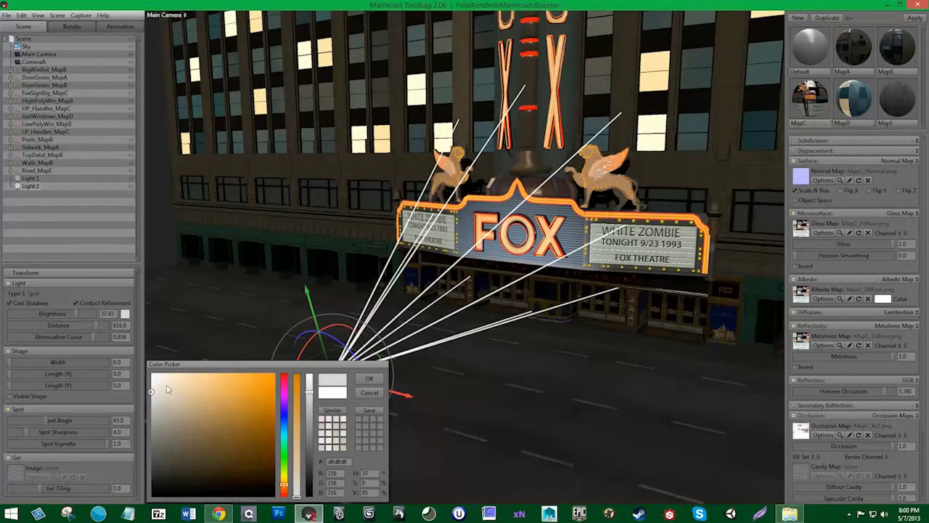
drag(167, 390, 151, 383)
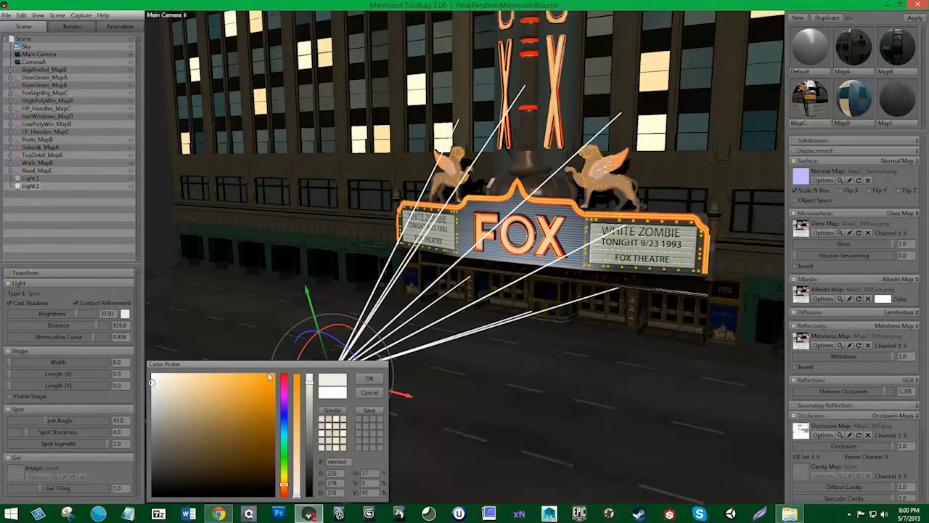
click(371, 378)
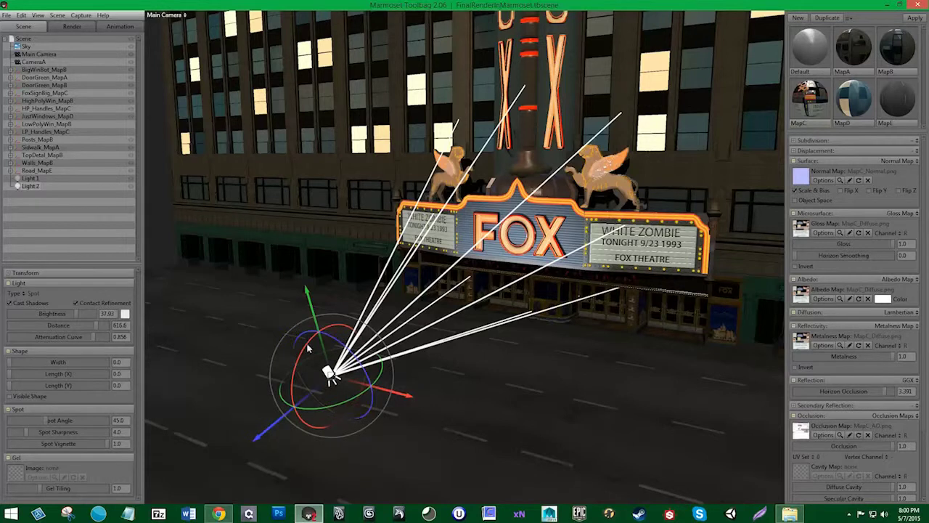
mouse_move(44, 422)
mouse_down()
mouse_move(131, 415)
mouse_move(65, 420)
mouse_move(23, 438)
mouse_move(48, 420)
mouse_up()
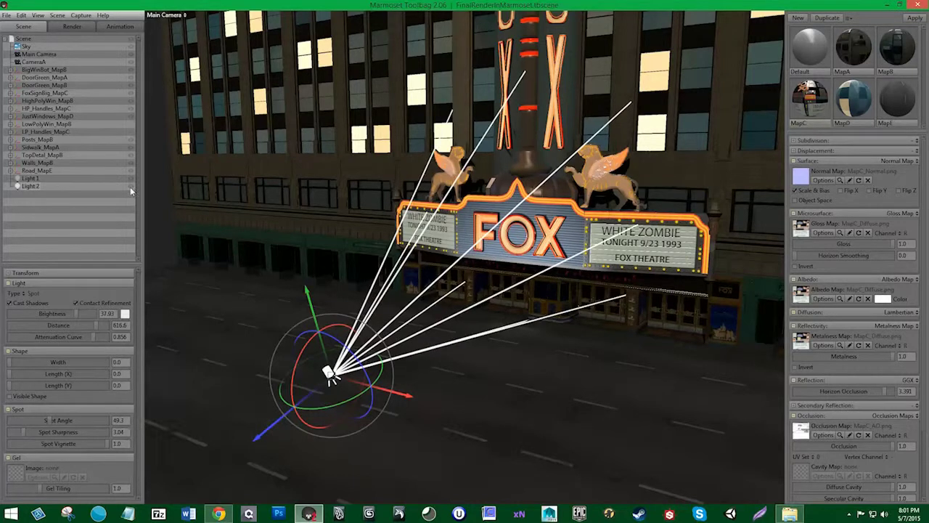
Step: Duplicate Light 2 and aim the copy at the theatre entrance
click(65, 15)
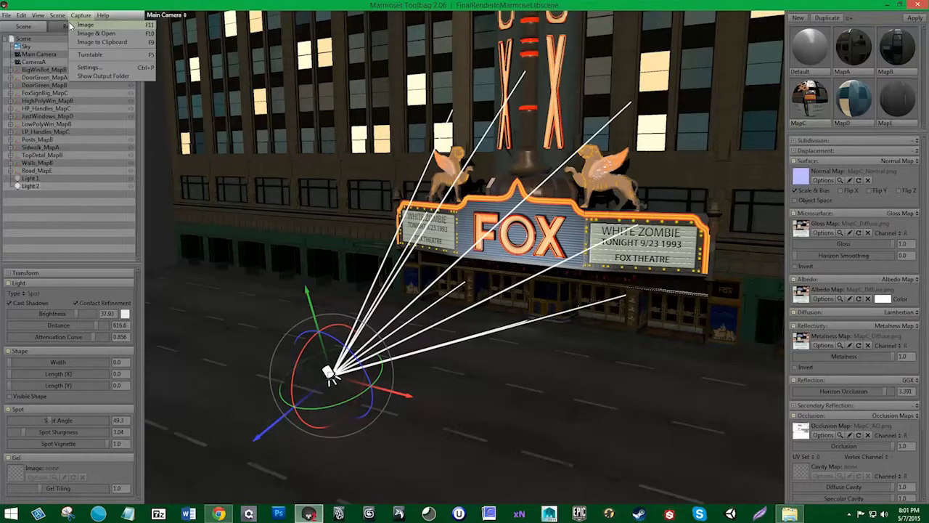
click(66, 34)
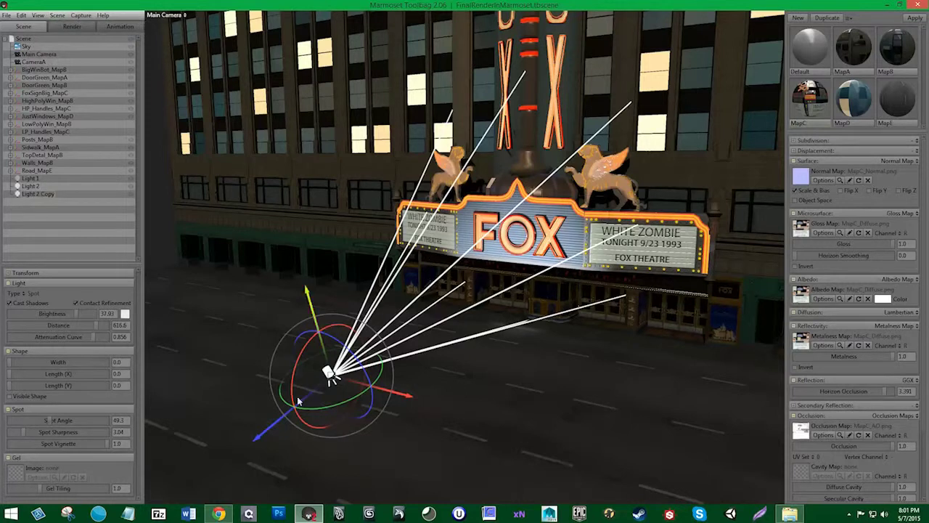
drag(299, 402, 430, 343)
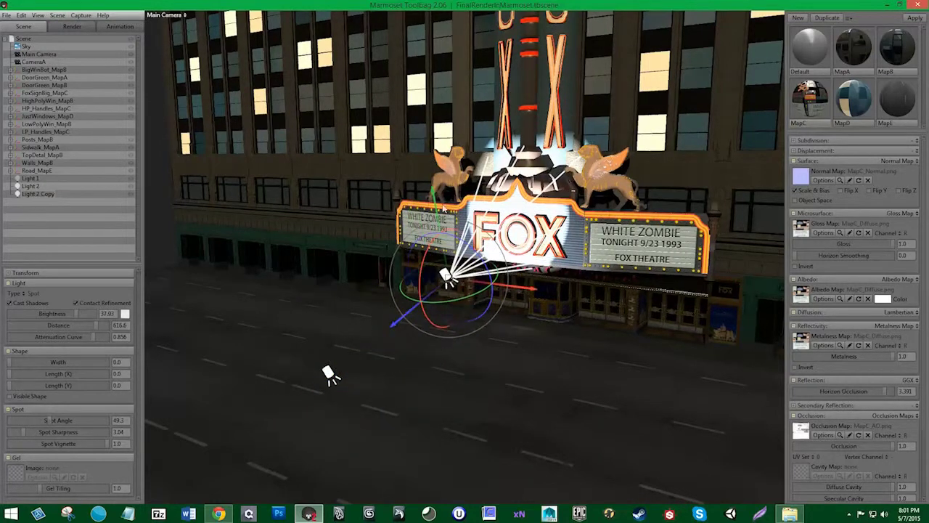
drag(439, 214, 460, 287)
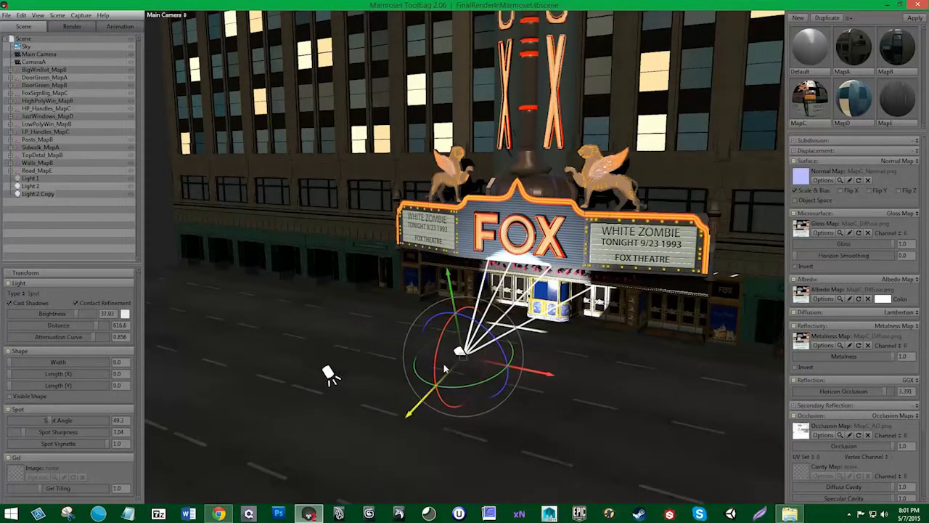
mouse_move(438, 367)
mouse_down()
mouse_move(441, 346)
mouse_move(51, 359)
mouse_up()
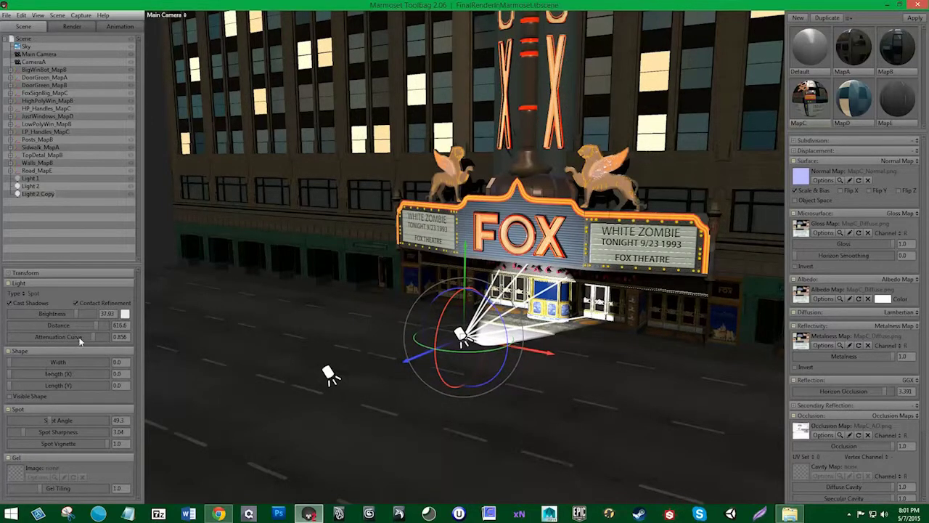
Step: Widen the copy's cone to 120 degrees, soften its edges and shorten its reach
mouse_move(50, 420)
mouse_down()
mouse_move(131, 415)
mouse_move(144, 427)
mouse_up()
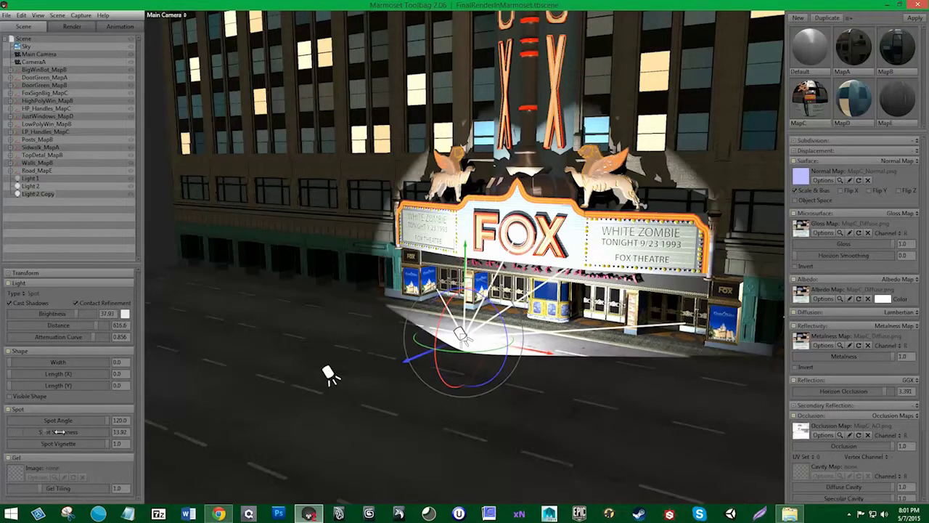
drag(84, 432, 26, 433)
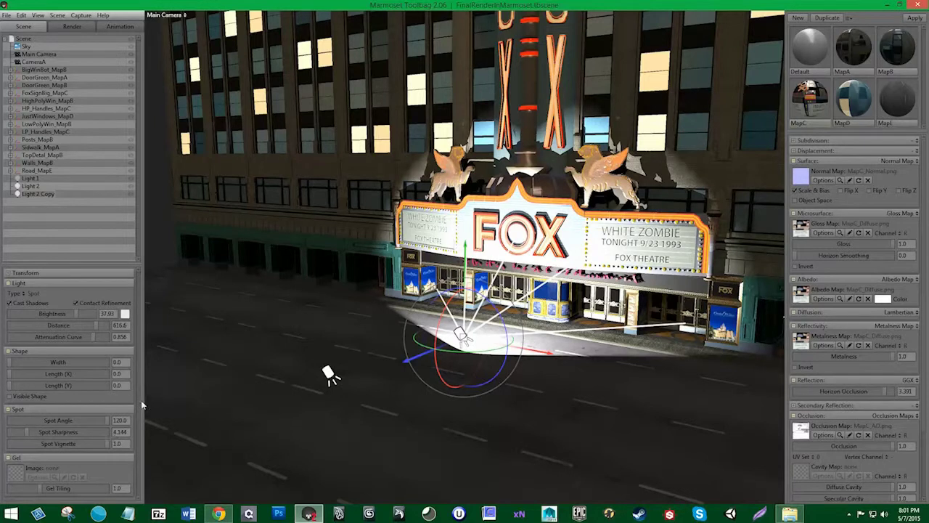
mouse_move(91, 327)
mouse_down()
mouse_move(72, 339)
mouse_move(95, 324)
mouse_move(71, 317)
mouse_up()
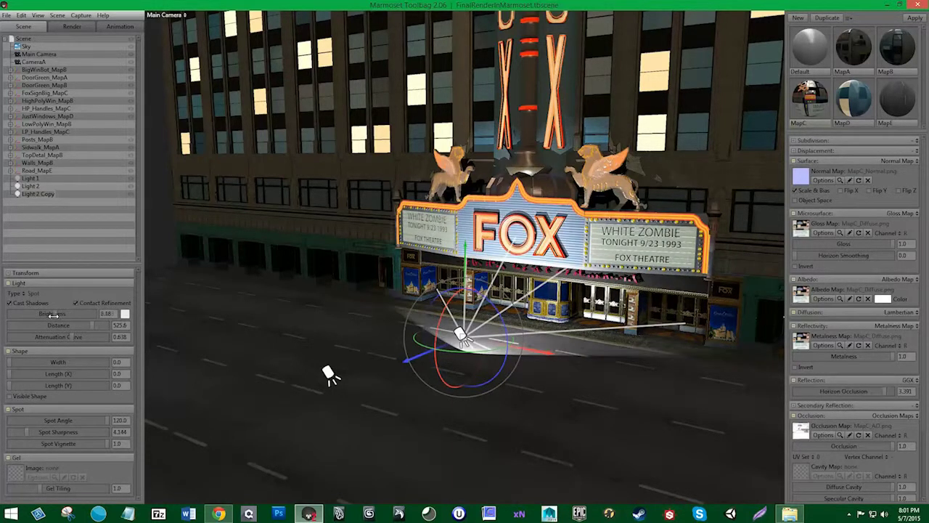
Step: Tint Light 2 Copy pale yellow and drop its brightness to 1.1
click(124, 314)
click(228, 386)
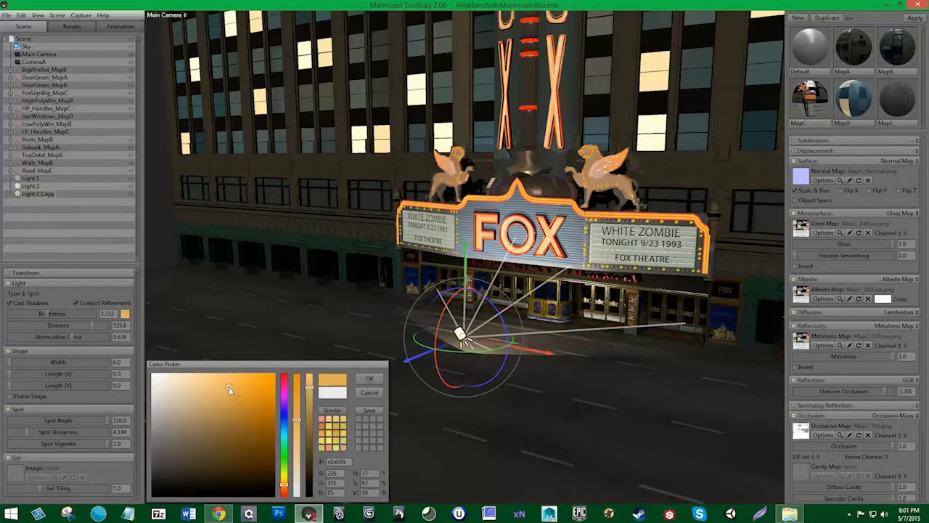
drag(229, 386, 231, 407)
drag(288, 490, 285, 493)
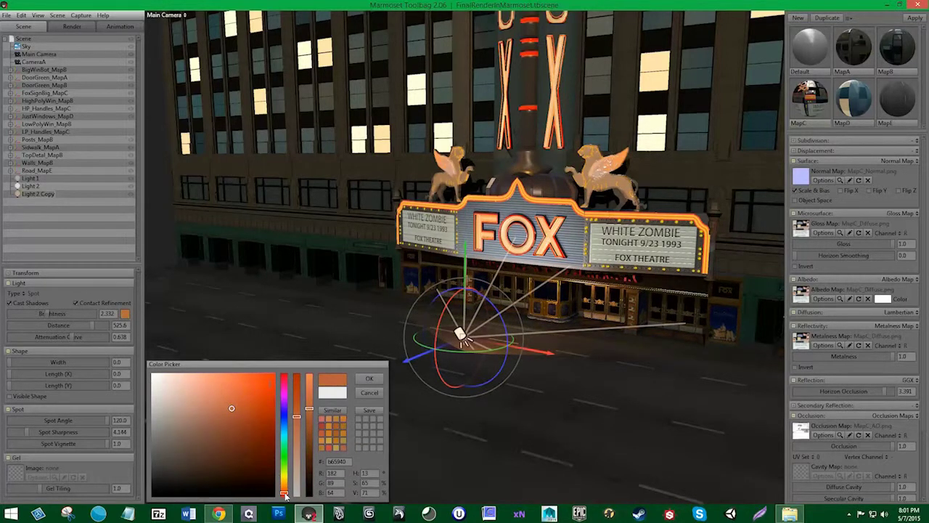
drag(194, 389, 190, 376)
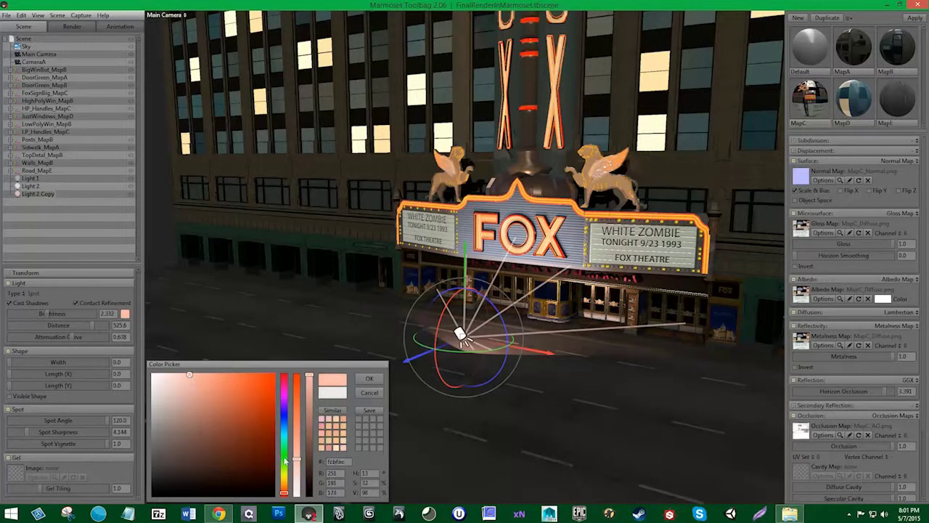
mouse_move(286, 485)
mouse_down()
mouse_move(298, 457)
mouse_move(284, 482)
mouse_up()
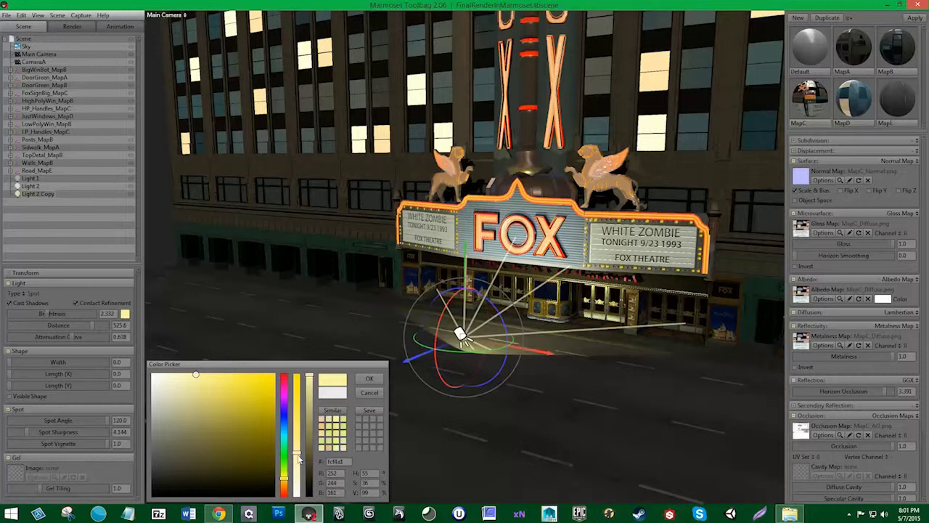
drag(299, 459, 297, 466)
drag(178, 381, 186, 391)
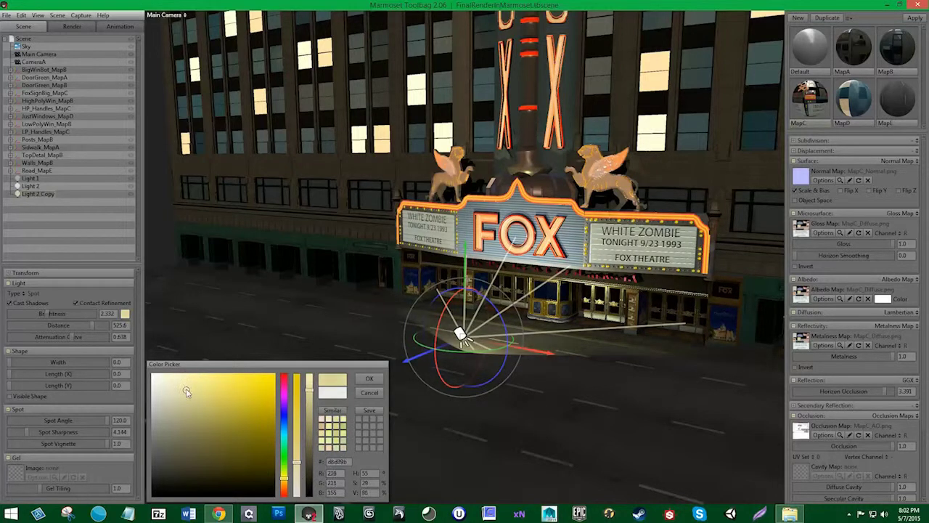
click(368, 378)
drag(40, 312, 40, 313)
drag(477, 353, 458, 263)
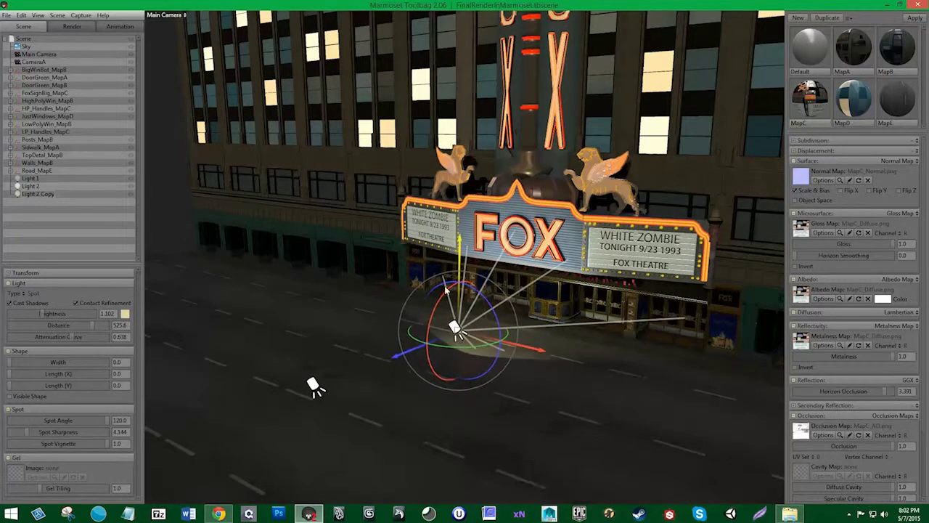
Step: Move Light 2 Copy nearer the marquee, tilt its cone up, and rework its falloff
mouse_move(415, 352)
mouse_down()
mouse_move(465, 330)
mouse_move(435, 339)
mouse_up()
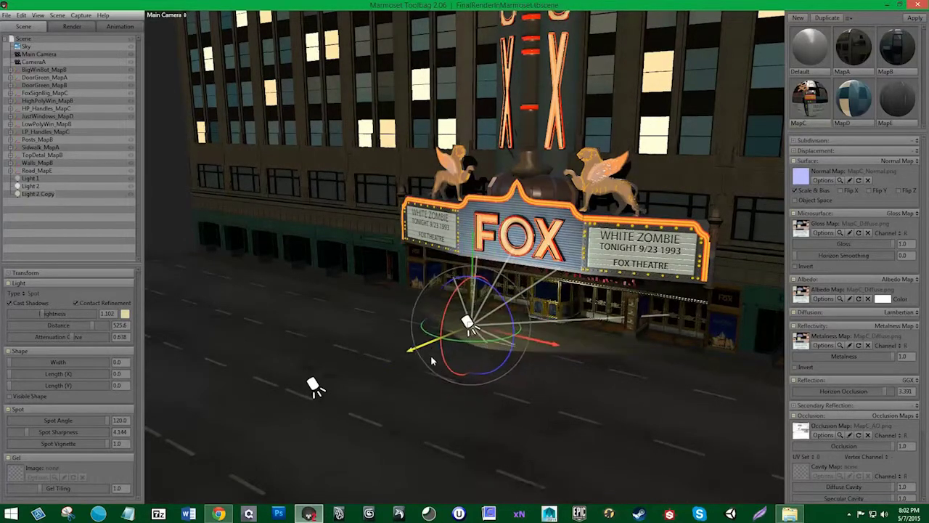
scroll(450, 320, up, 1)
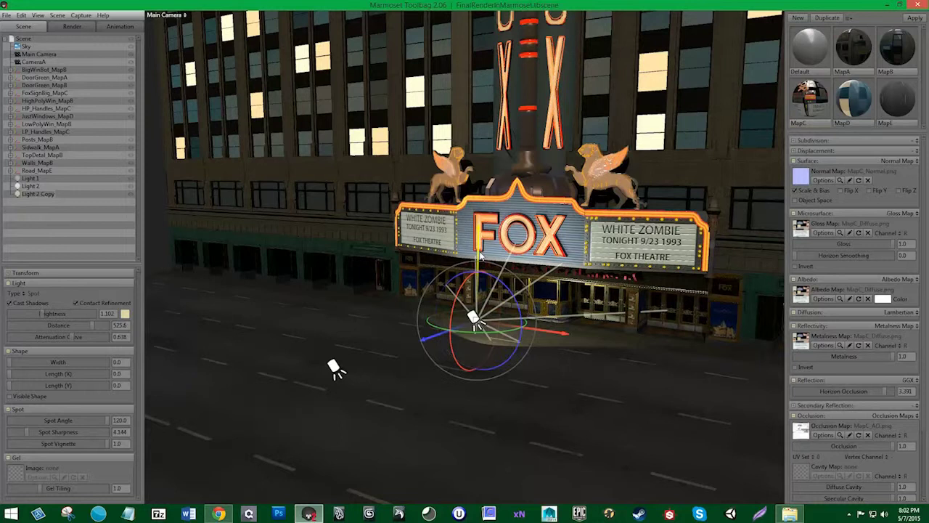
drag(479, 254, 478, 263)
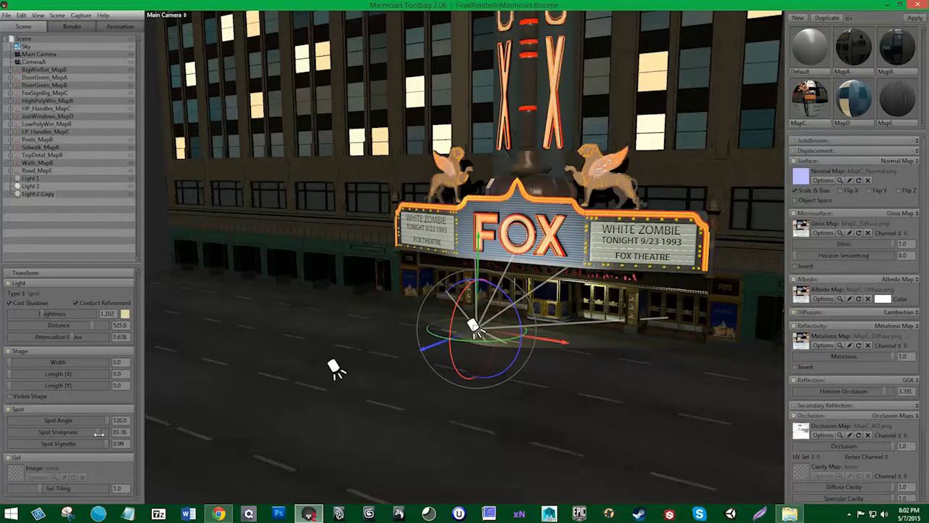
mouse_move(72, 335)
mouse_down()
mouse_move(109, 336)
mouse_move(85, 322)
mouse_move(157, 327)
mouse_up()
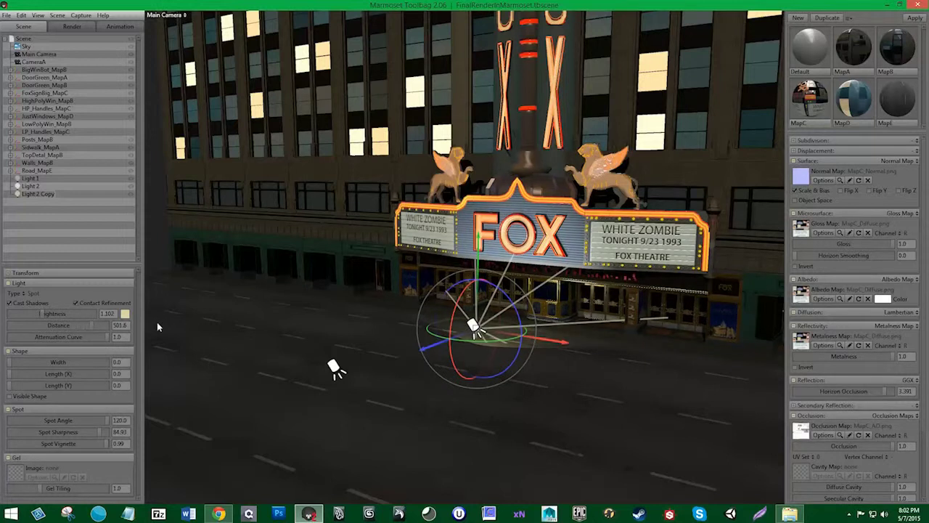
drag(448, 324, 445, 380)
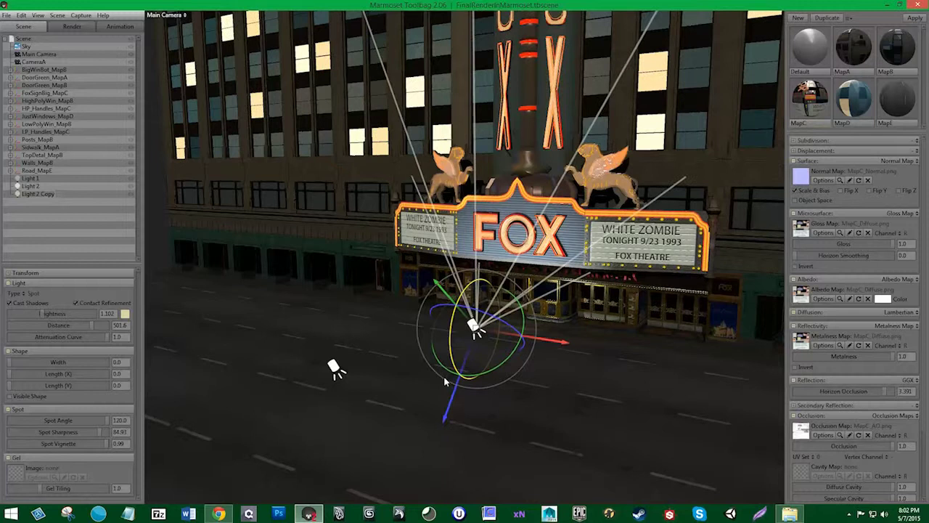
mouse_move(98, 341)
mouse_down()
mouse_move(3, 337)
mouse_move(78, 335)
mouse_up()
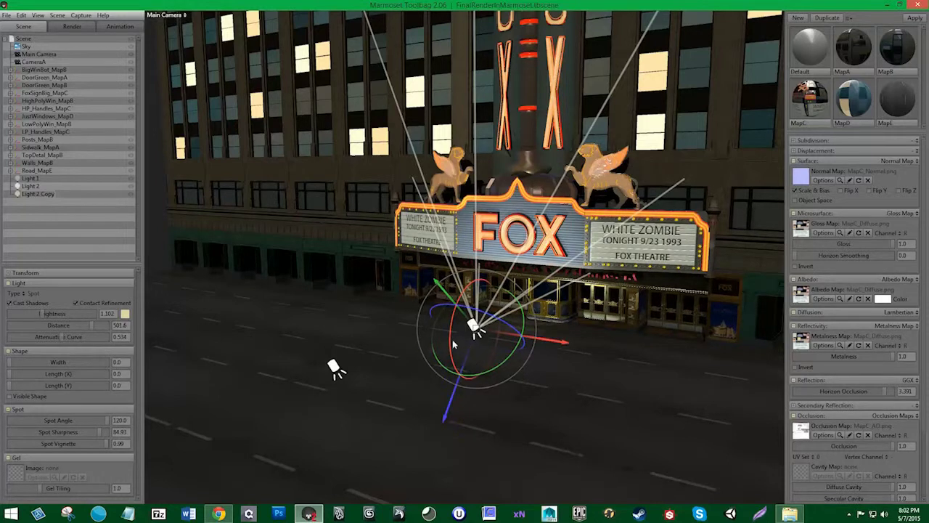
mouse_move(455, 341)
mouse_down()
mouse_move(453, 331)
mouse_move(501, 341)
mouse_move(508, 365)
mouse_move(501, 355)
mouse_move(534, 349)
mouse_move(559, 396)
mouse_up()
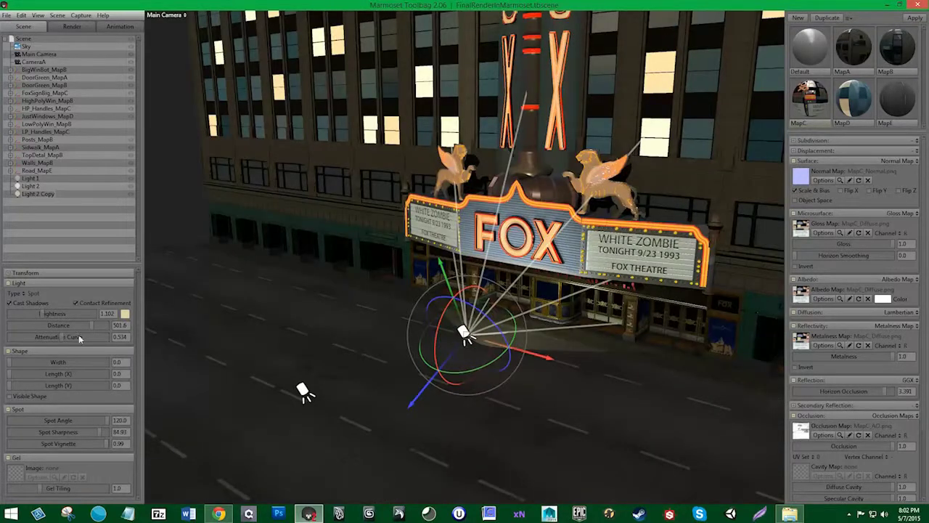
Step: Narrow the spot cone to about 113.4 degrees and ease the attenuation curve to 0.658
drag(73, 363, 2, 362)
drag(93, 337, 77, 337)
drag(86, 420, 102, 420)
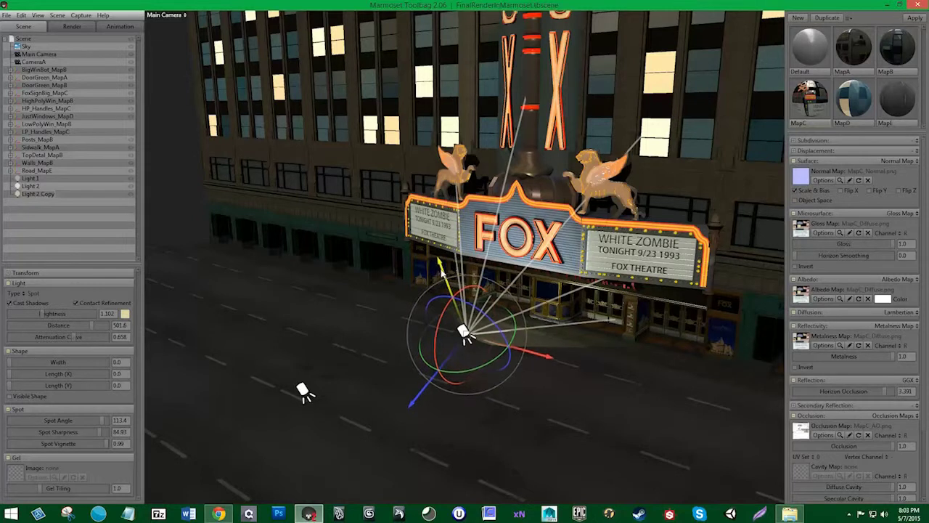
drag(441, 263, 440, 263)
Step: Change Light 2 Copy to an Omni light and move it up toward the marquee
click(36, 294)
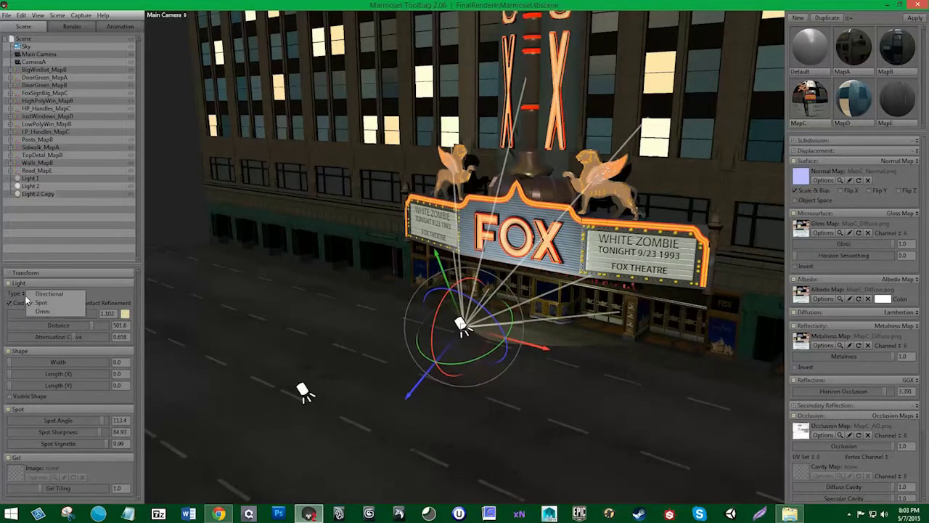
click(40, 312)
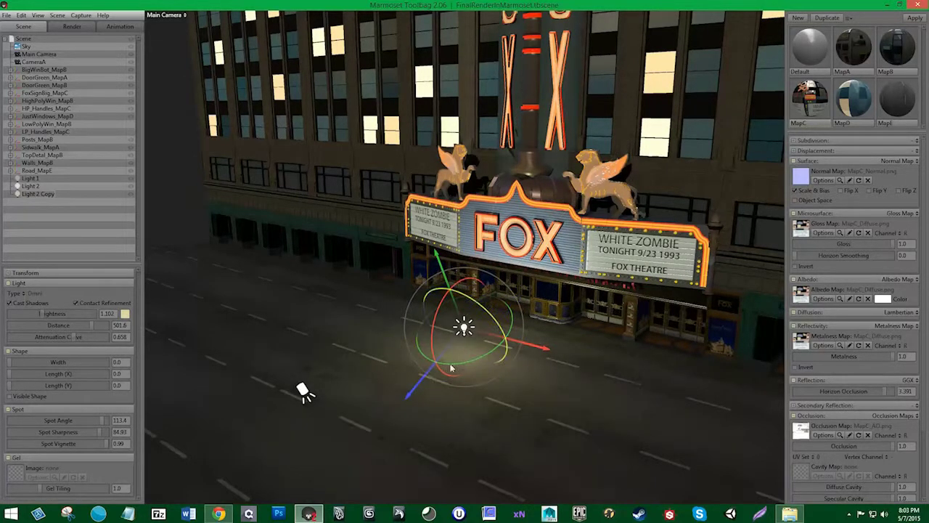
mouse_move(434, 372)
mouse_down()
mouse_move(466, 337)
mouse_move(507, 341)
mouse_up()
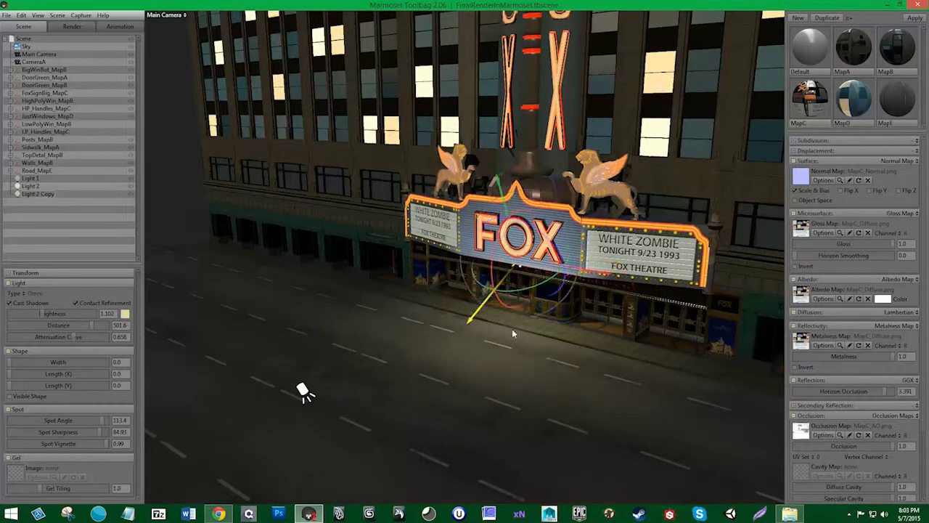
drag(569, 283, 596, 280)
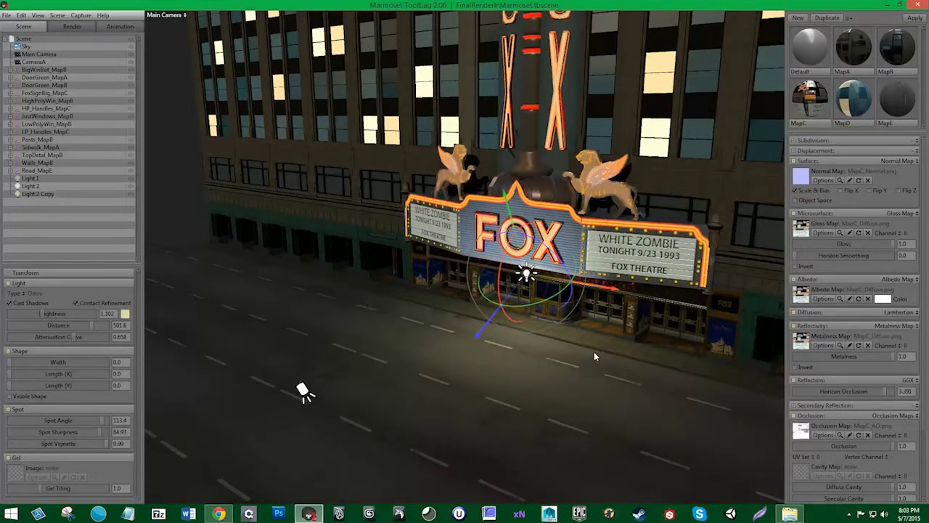
mouse_move(593, 351)
mouse_down()
mouse_move(612, 340)
mouse_move(610, 361)
mouse_up()
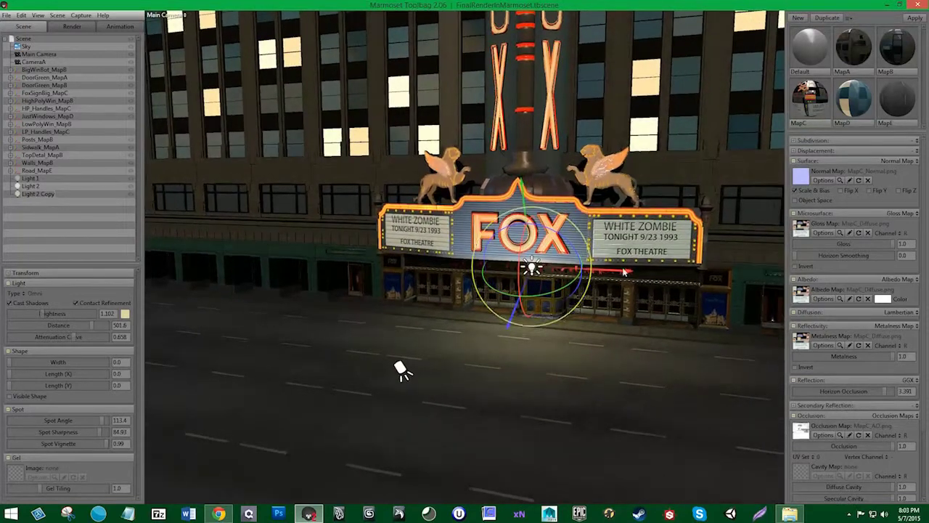
drag(624, 269, 610, 270)
Step: Fine-position the omni light just beneath the marquee in front of the entrance
mouse_move(580, 305)
mouse_down()
mouse_move(560, 342)
mouse_move(535, 356)
mouse_move(543, 338)
mouse_move(576, 375)
mouse_move(605, 340)
mouse_move(555, 341)
mouse_move(473, 323)
mouse_up()
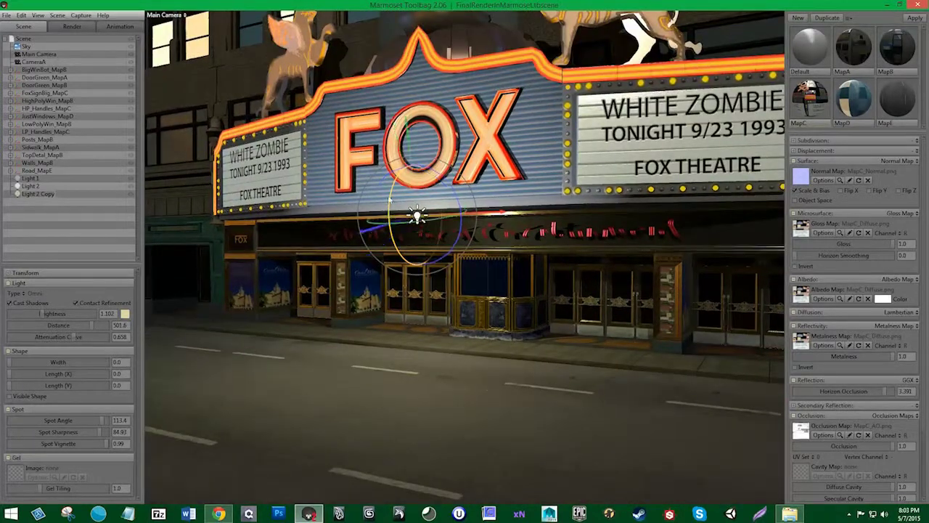
mouse_move(411, 165)
mouse_down()
mouse_move(384, 131)
mouse_move(396, 188)
mouse_up()
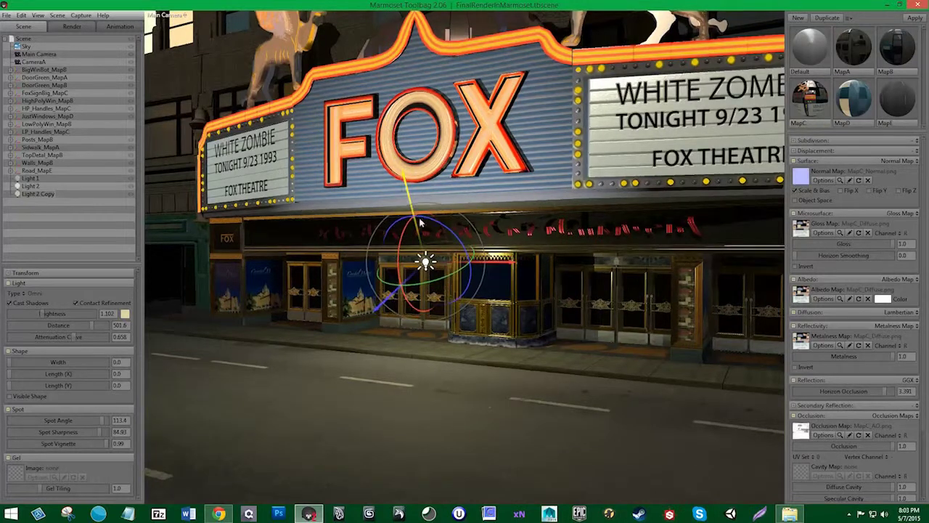
drag(507, 263, 558, 278)
drag(463, 197, 463, 182)
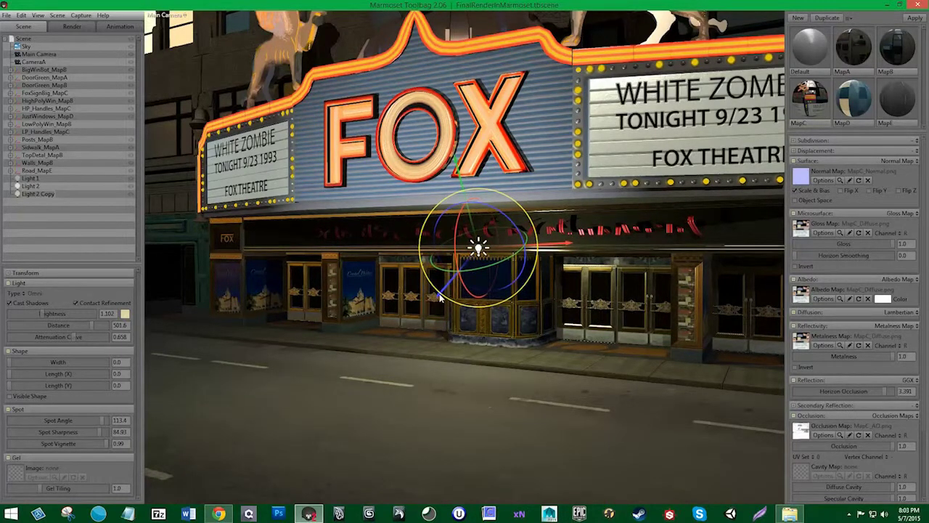
drag(438, 294, 420, 323)
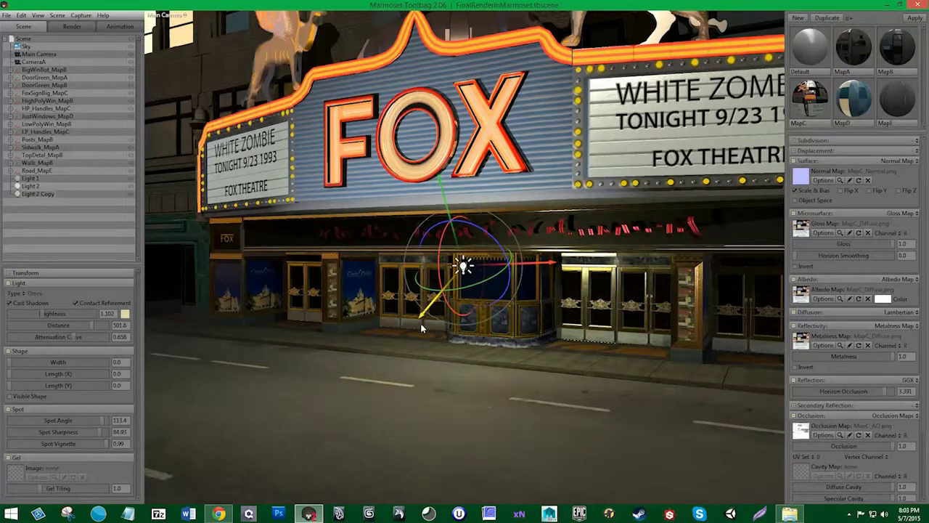
drag(447, 205, 439, 169)
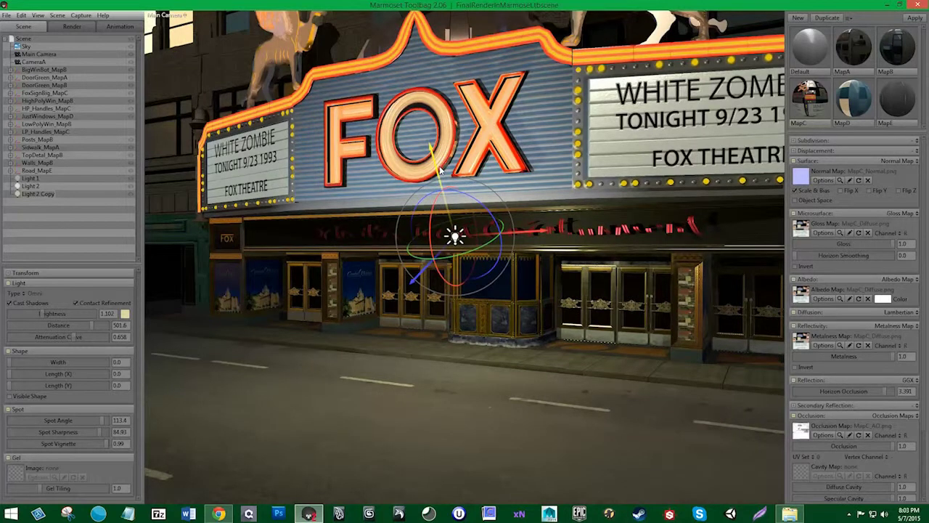
drag(439, 169, 441, 169)
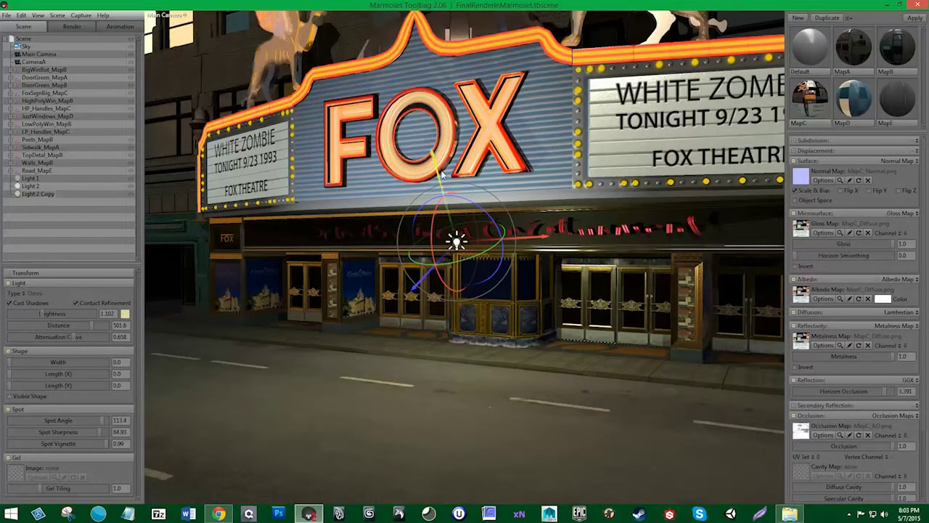
drag(437, 174, 436, 171)
mouse_move(547, 307)
mouse_down()
mouse_move(663, 321)
mouse_move(634, 309)
mouse_move(566, 324)
mouse_move(278, 284)
mouse_up()
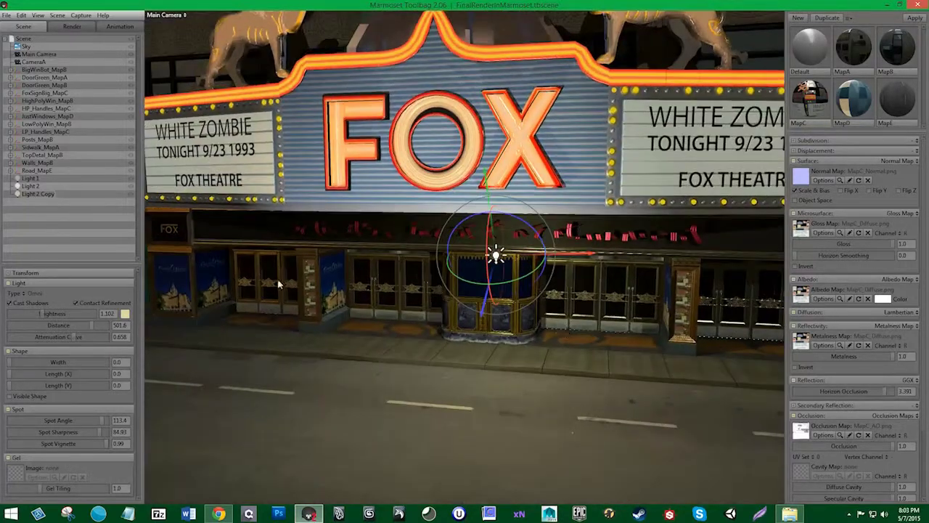
Step: Give the omni light a pale peach tint and raise its brightness to about 1.27
click(124, 313)
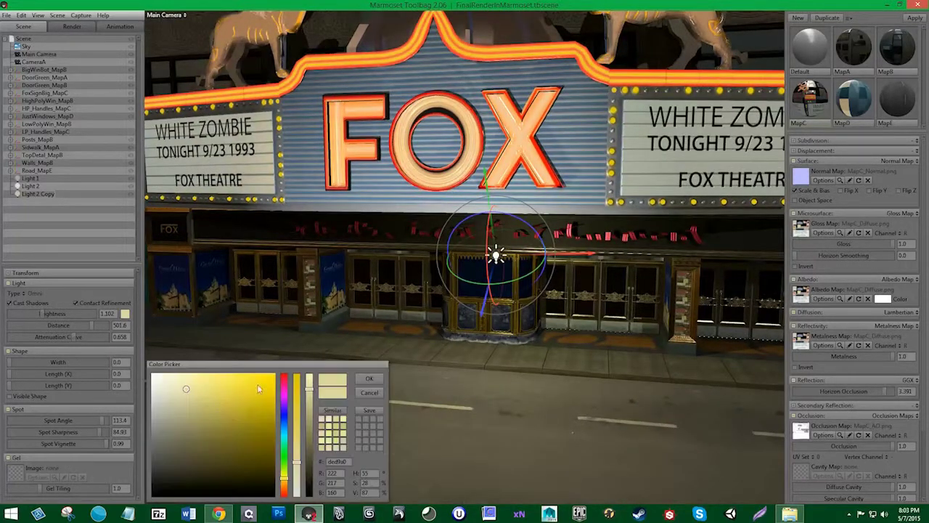
mouse_move(185, 390)
mouse_down()
mouse_move(153, 387)
mouse_move(193, 394)
mouse_move(197, 404)
mouse_up()
drag(284, 476, 283, 493)
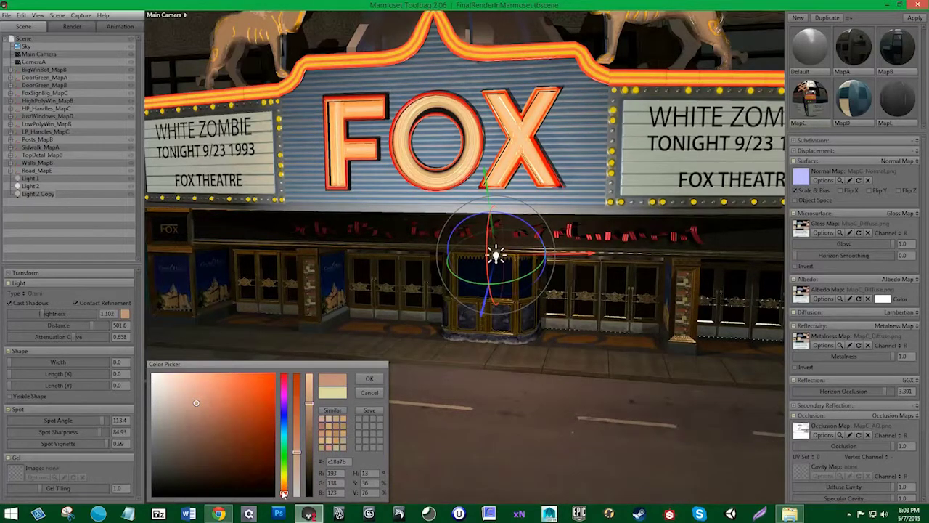
click(186, 392)
drag(187, 392, 182, 378)
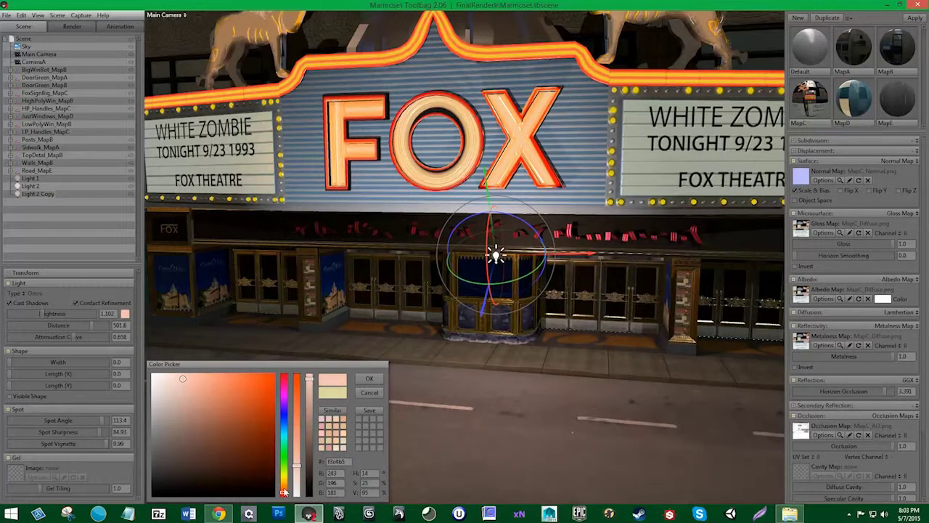
drag(284, 492, 285, 492)
drag(200, 384, 177, 371)
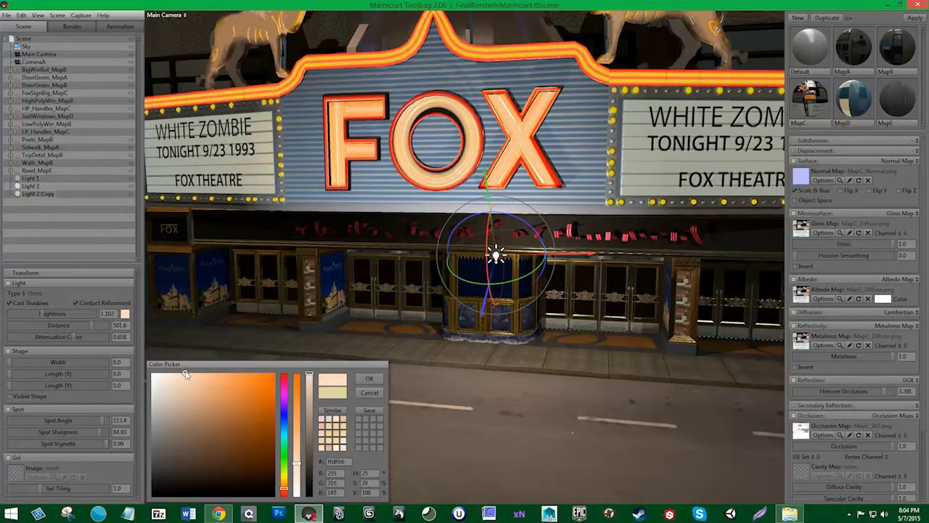
drag(284, 488, 284, 485)
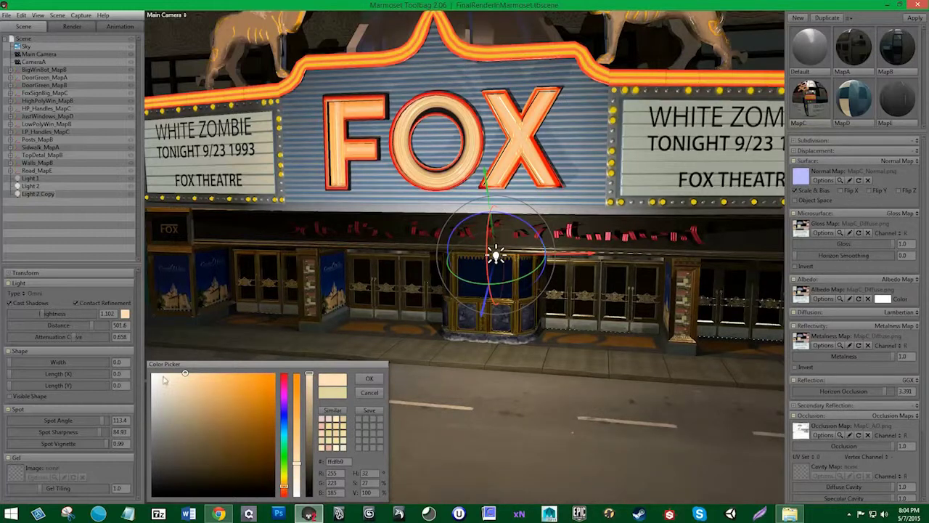
click(369, 379)
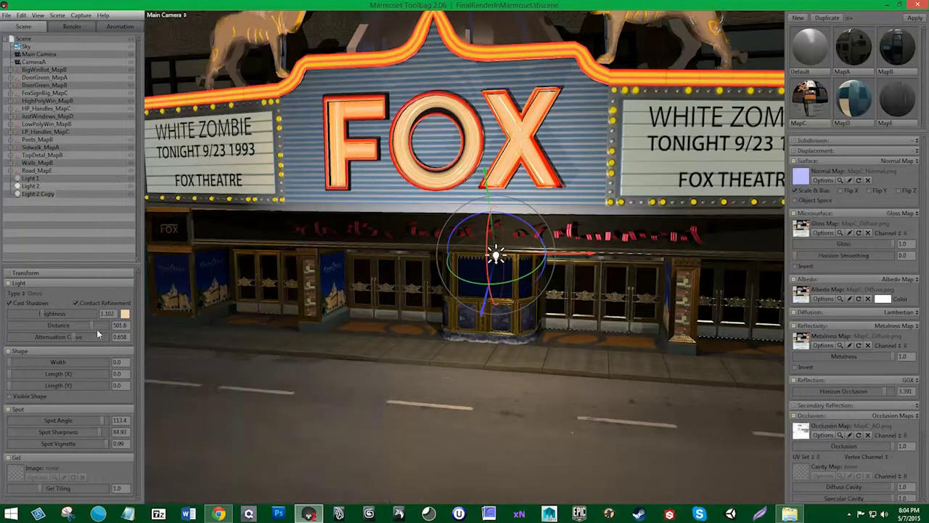
drag(45, 313, 43, 312)
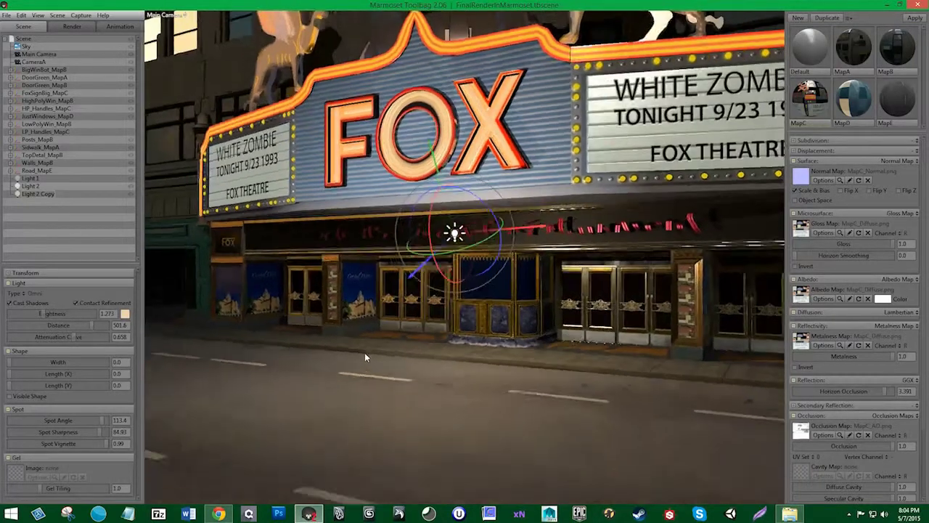
Step: Pull the view back to show the whole theatre front at an angle
mouse_move(364, 352)
mouse_down()
mouse_move(370, 370)
mouse_move(386, 367)
mouse_up()
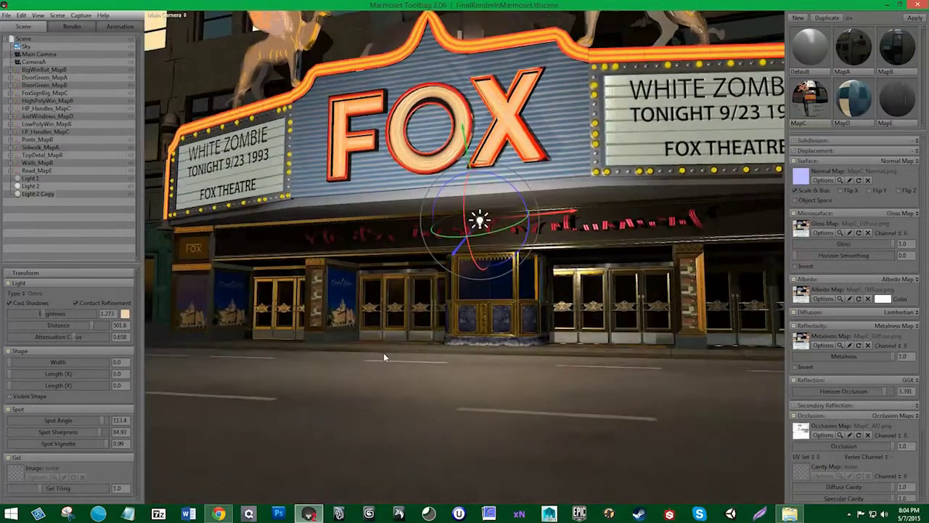
right_drag(386, 367, 302, 292)
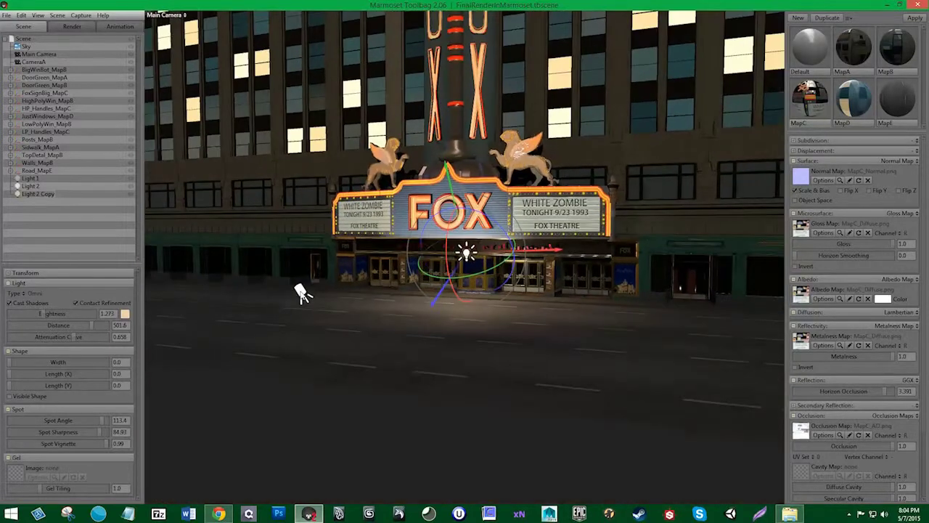
mouse_move(302, 291)
mouse_down()
mouse_move(708, 296)
mouse_move(562, 336)
mouse_up()
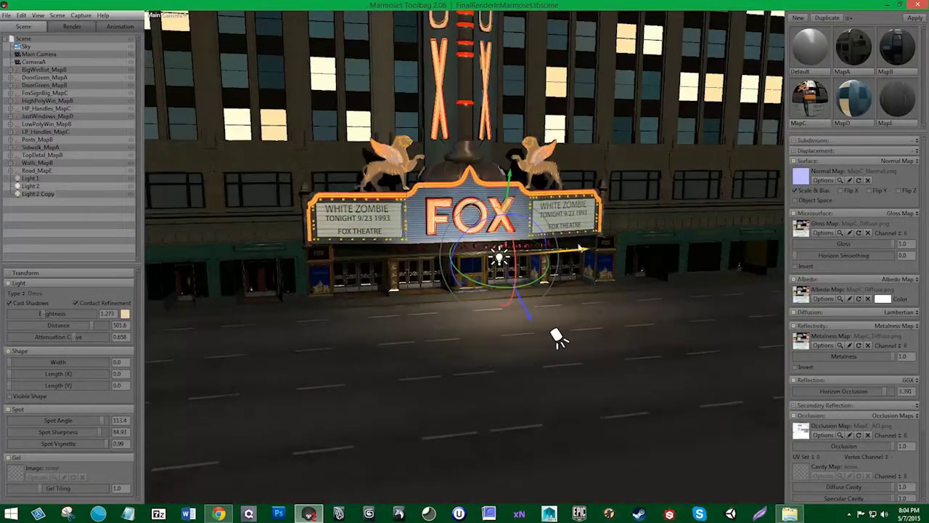
Step: Duplicate the omni light twice, spacing the three lights leftward along the marquee's underside
drag(575, 248, 653, 246)
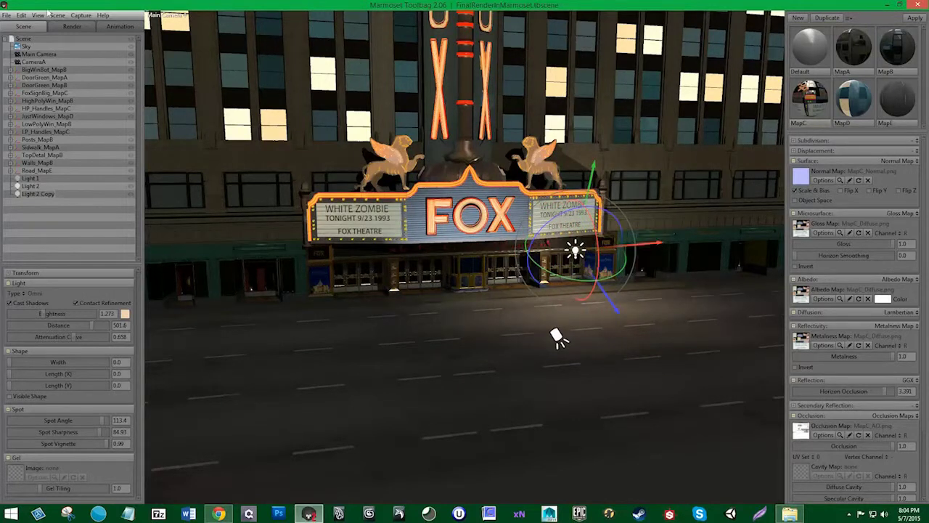
click(77, 16)
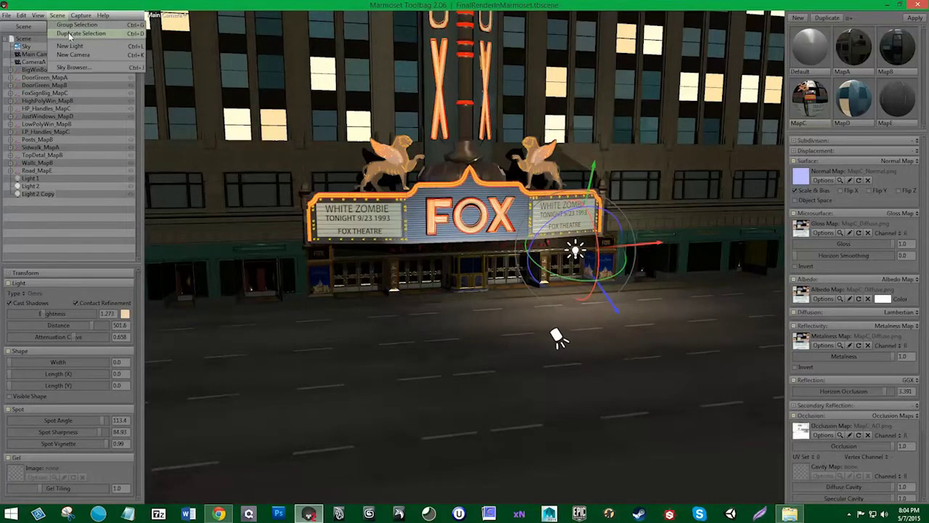
click(87, 33)
drag(602, 250, 549, 255)
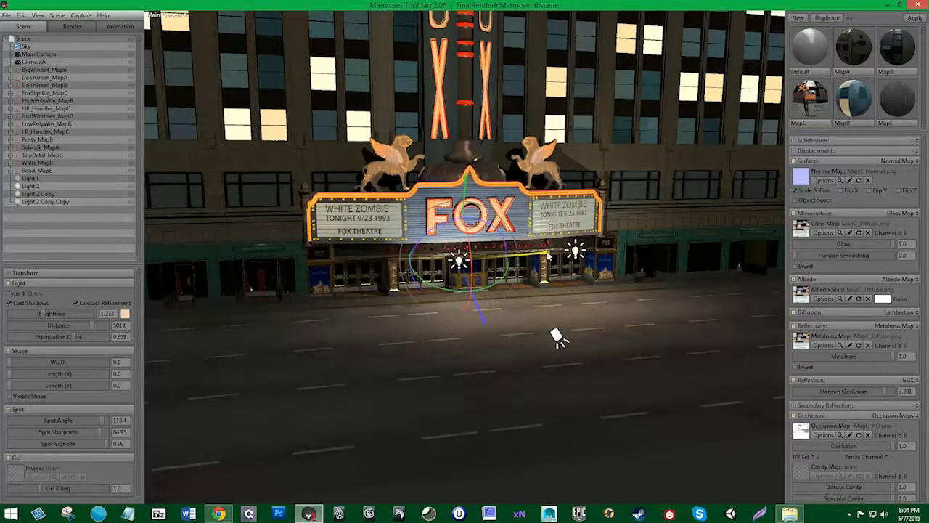
click(50, 15)
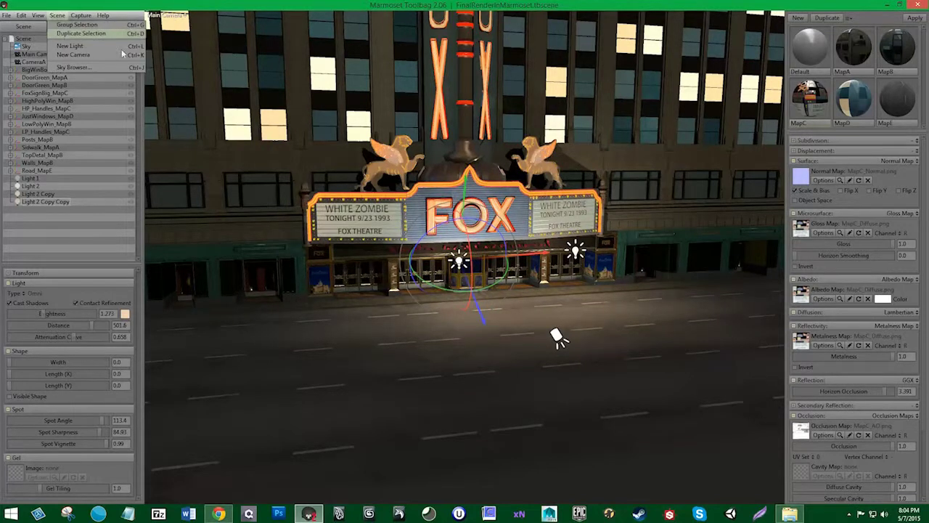
click(87, 33)
drag(529, 256, 414, 258)
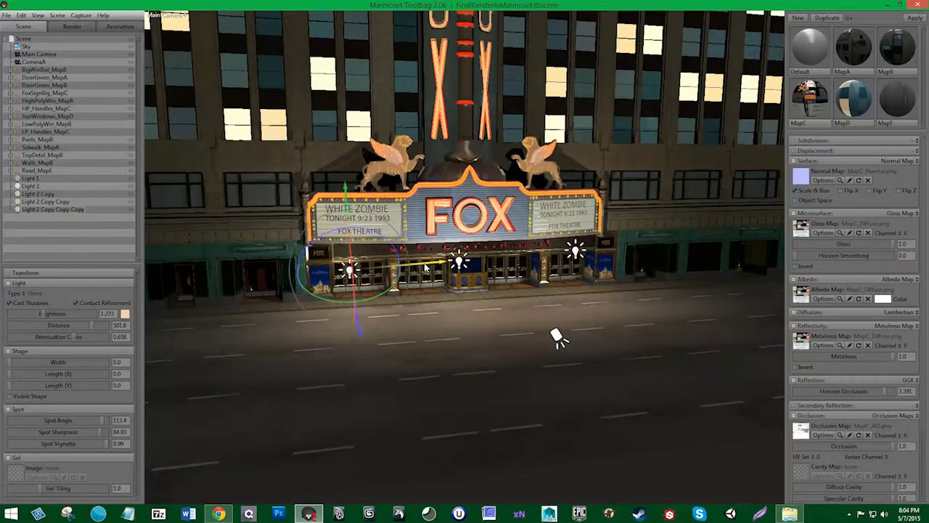
mouse_move(435, 319)
mouse_down()
mouse_move(522, 340)
mouse_move(447, 346)
mouse_move(513, 334)
mouse_move(484, 335)
mouse_up()
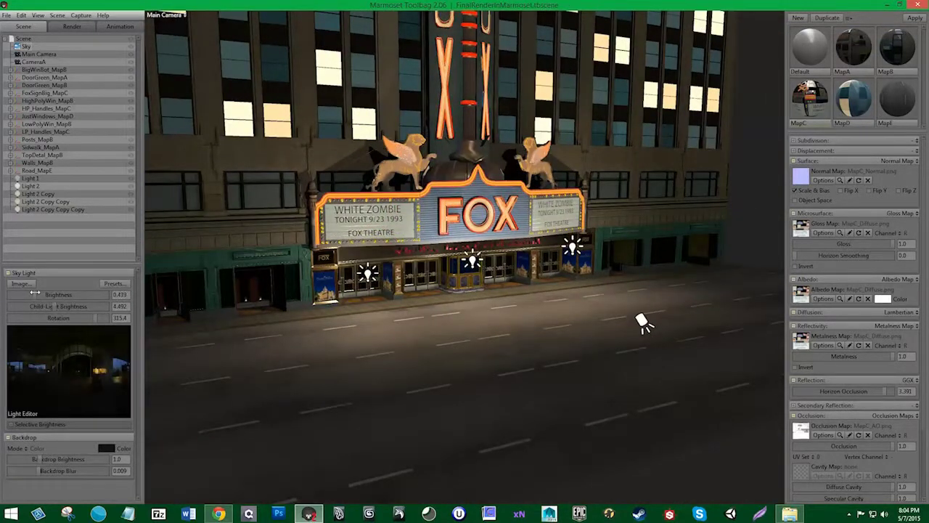
Step: Lower the Sky Light brightness and orbit in to review the entrance at night
drag(35, 291, 28, 291)
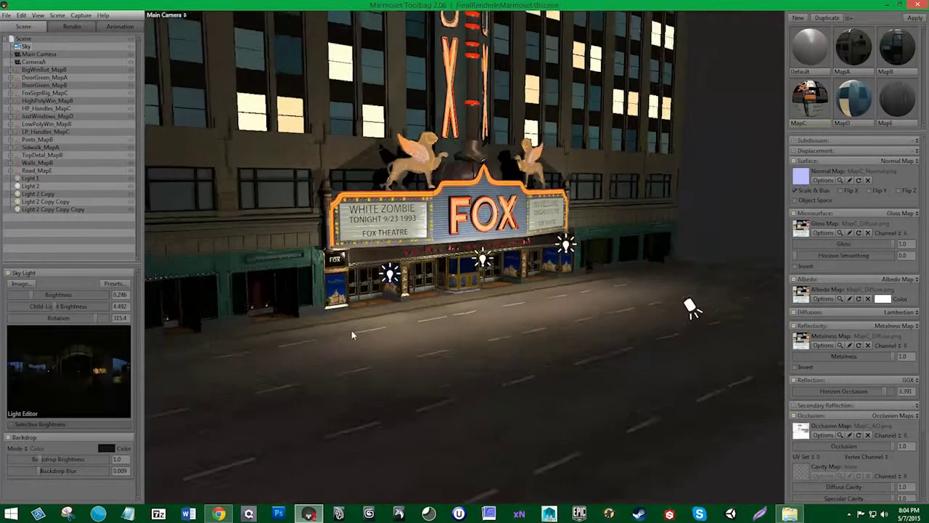
mouse_move(351, 329)
mouse_down()
mouse_move(389, 325)
mouse_move(259, 331)
mouse_move(348, 330)
mouse_move(365, 353)
mouse_up()
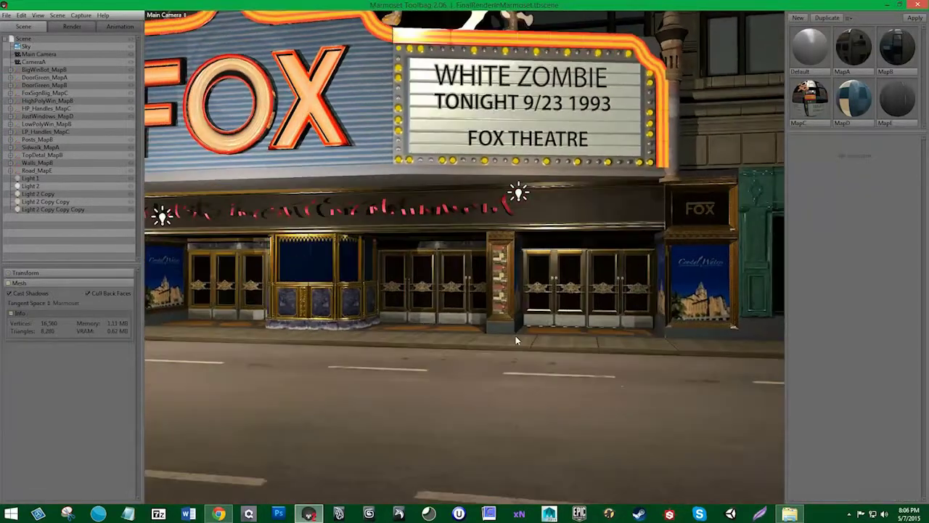
mouse_move(516, 335)
mouse_down()
mouse_move(602, 341)
mouse_move(610, 351)
mouse_move(600, 366)
mouse_move(489, 329)
mouse_move(510, 333)
mouse_move(513, 354)
mouse_move(497, 301)
mouse_up()
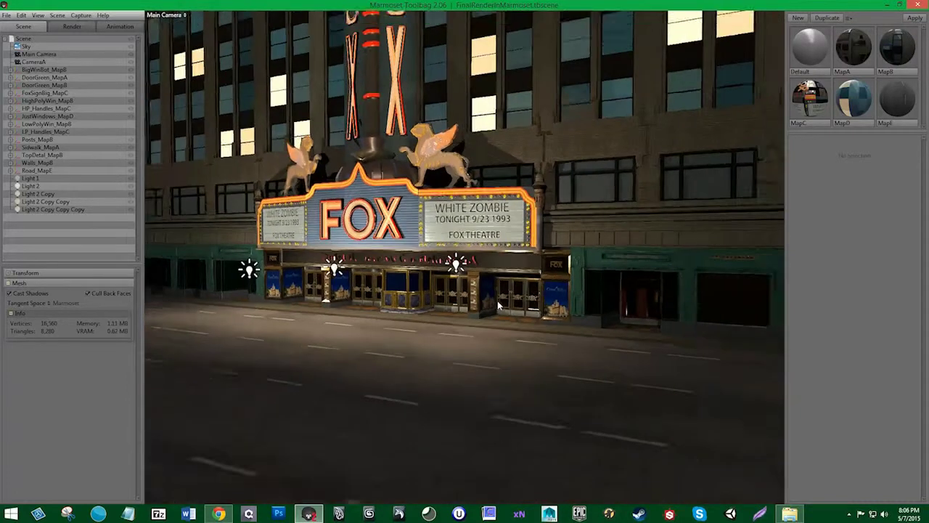
click(4, 14)
Step: Preview the night facade full-window with panels hidden, then capture an image render
click(20, 55)
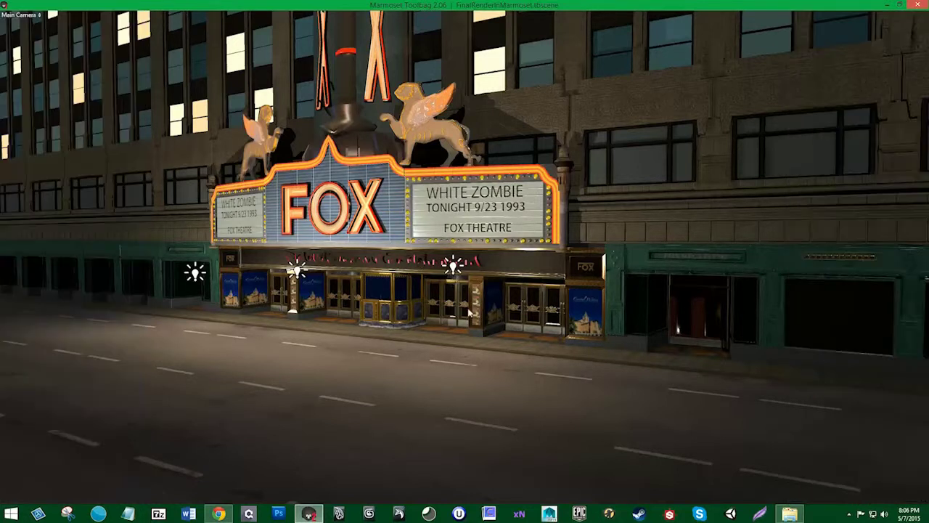
key(Tab)
scroll(516, 324, down, 3)
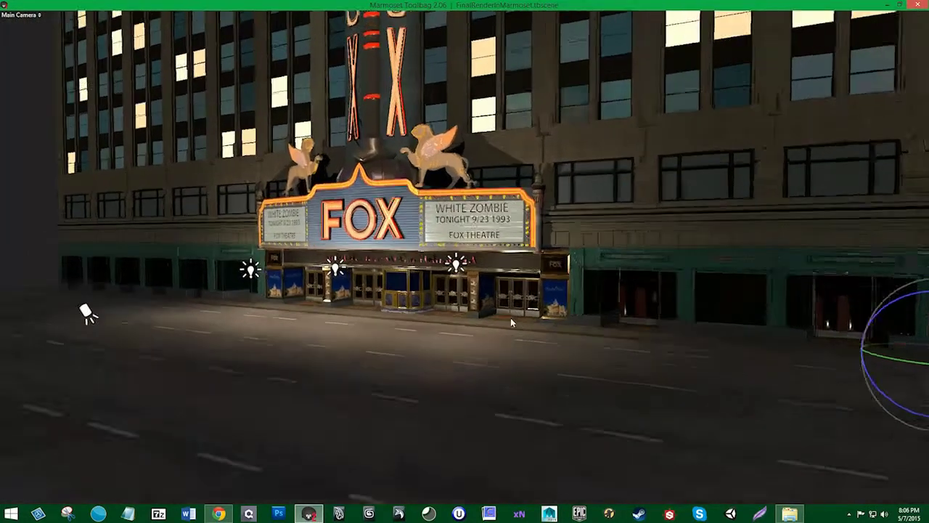
scroll(510, 318, up, 2)
scroll(513, 326, up, 1)
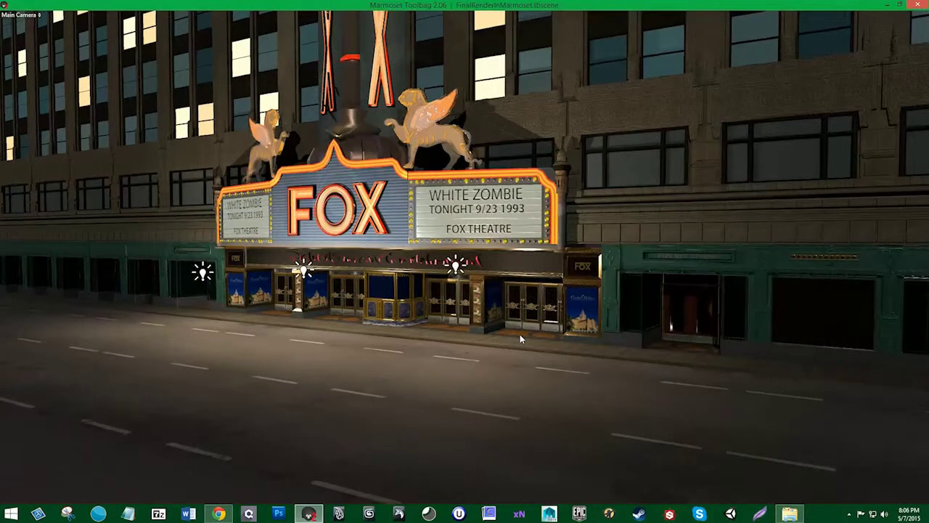
scroll(521, 333, up, 2)
scroll(521, 334, up, 1)
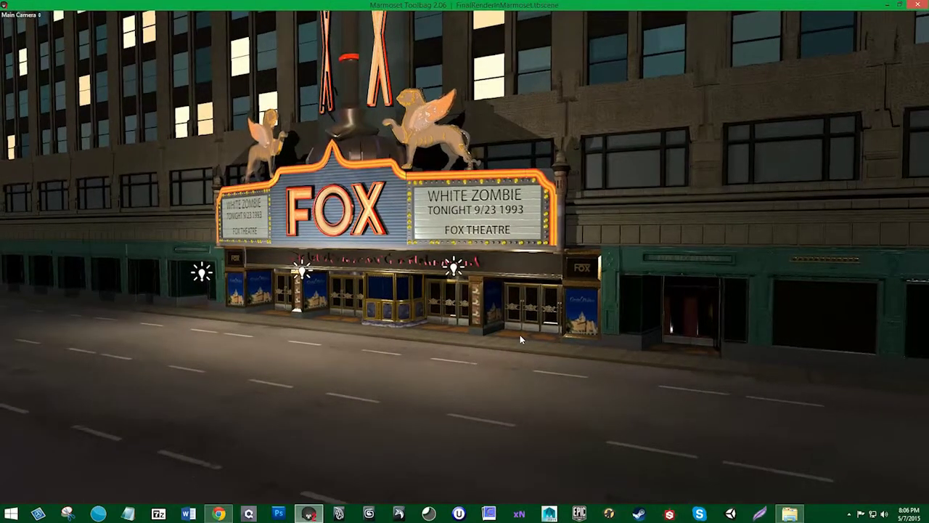
scroll(519, 336, up, 1)
key(Tab)
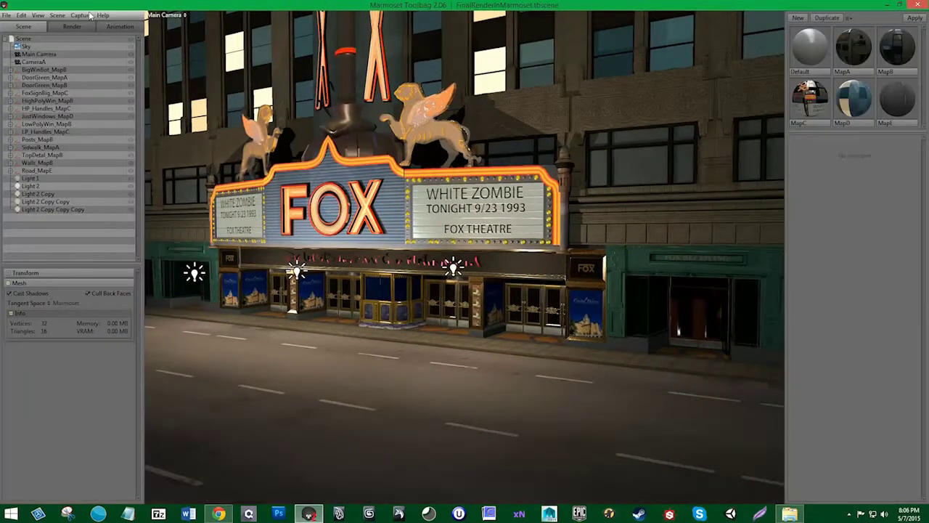
click(90, 15)
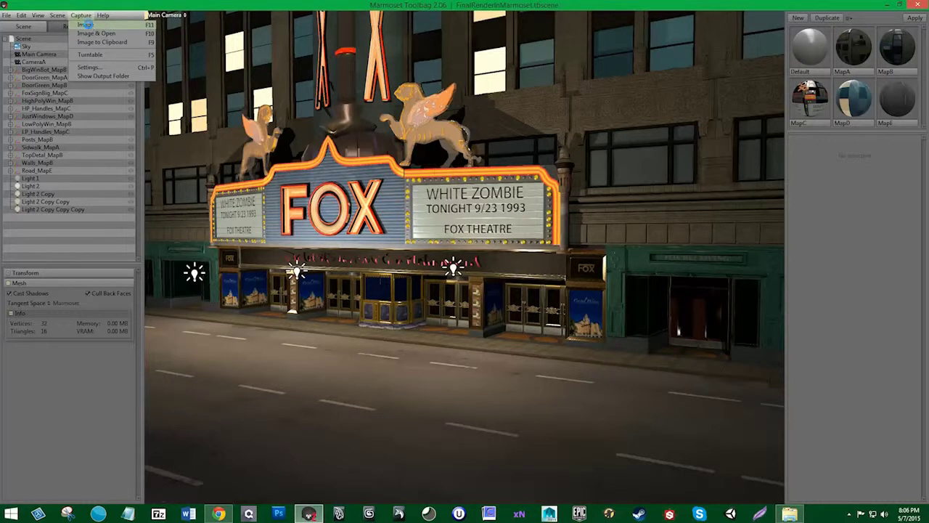
click(86, 25)
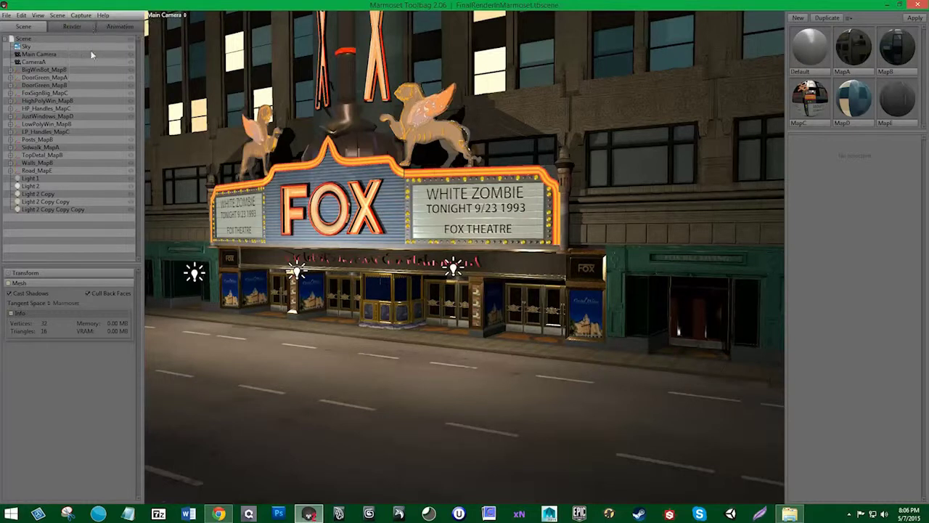
Step: Try several sky presets and apply the warm golden Grace Cathedral interior sky
click(27, 47)
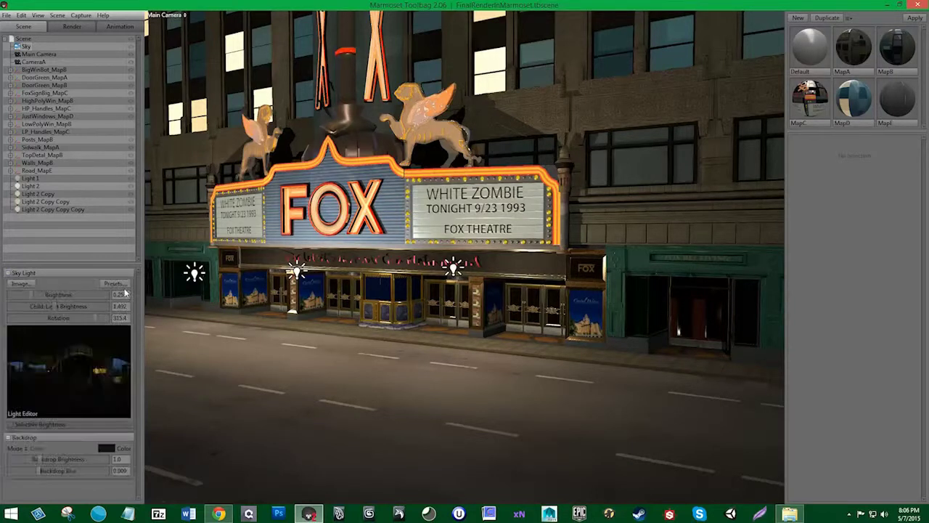
click(122, 284)
click(211, 350)
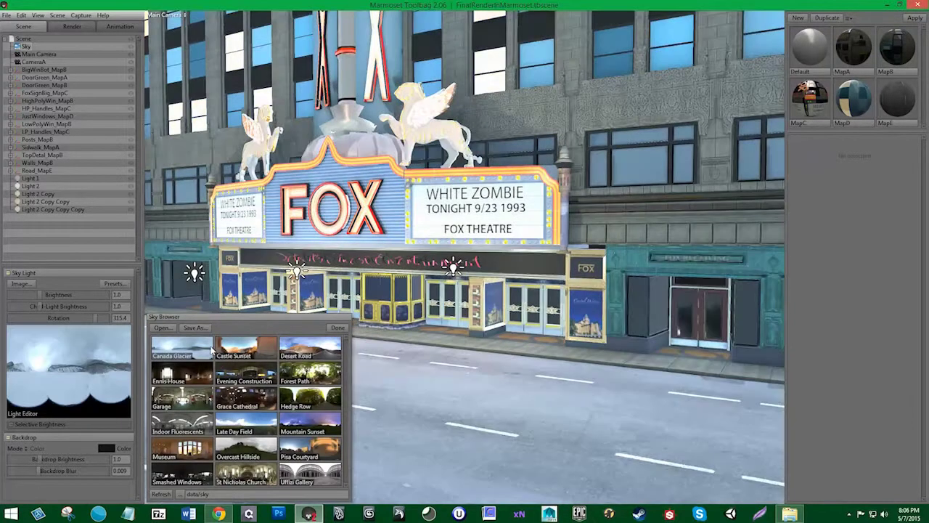
click(245, 350)
click(315, 346)
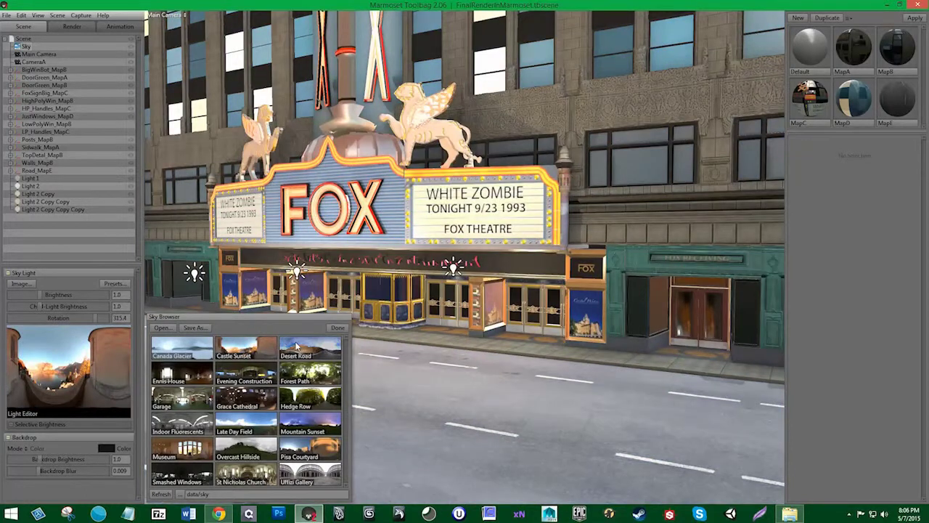
click(206, 376)
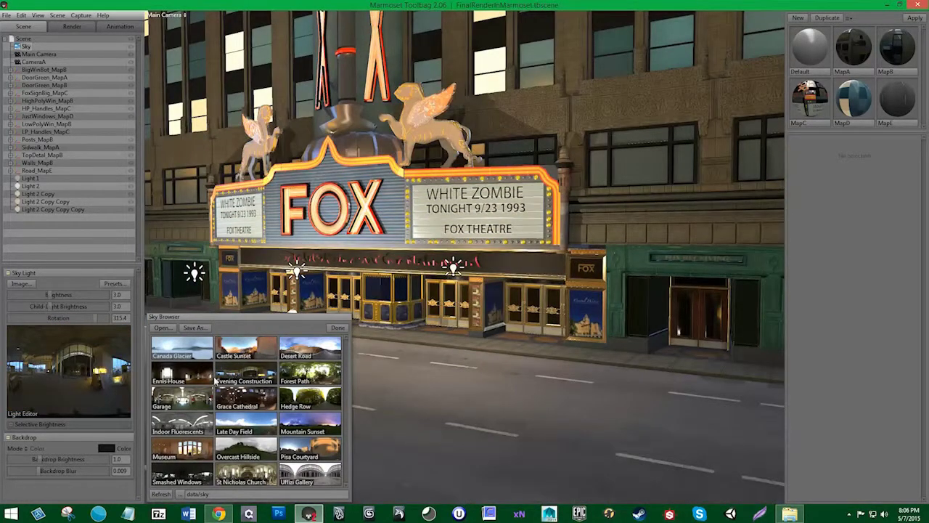
click(215, 380)
click(232, 449)
click(207, 475)
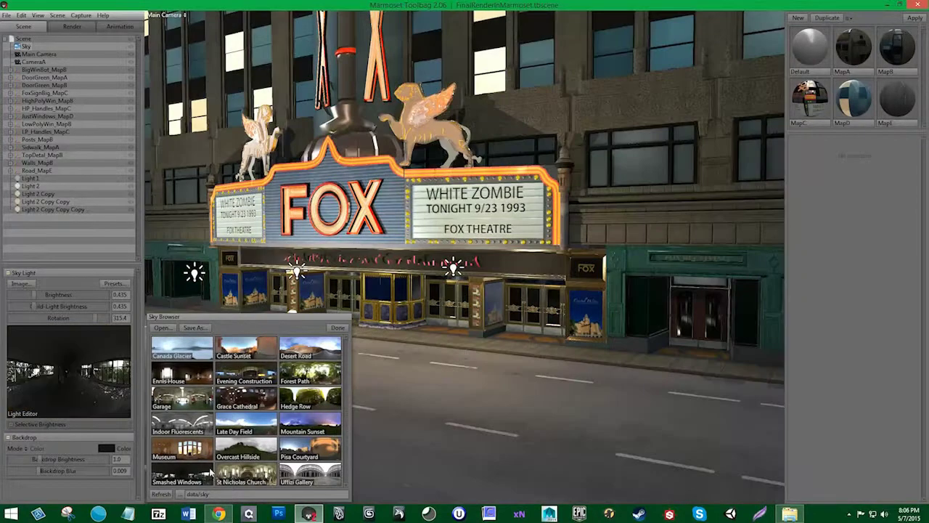
click(319, 428)
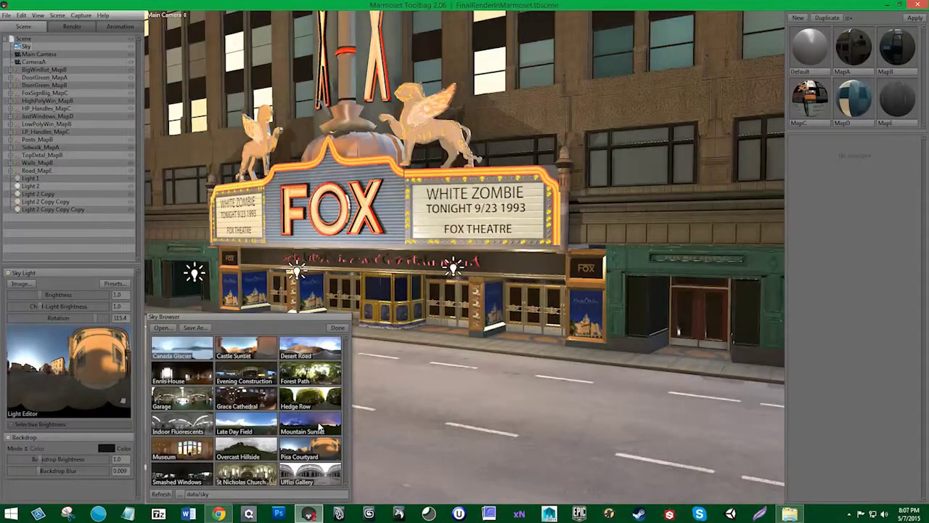
click(258, 432)
click(246, 399)
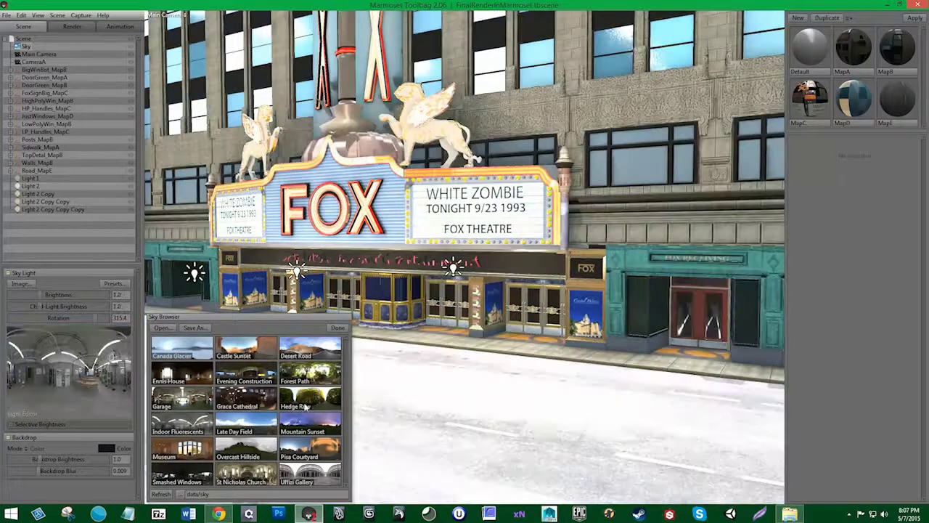
click(209, 402)
click(246, 408)
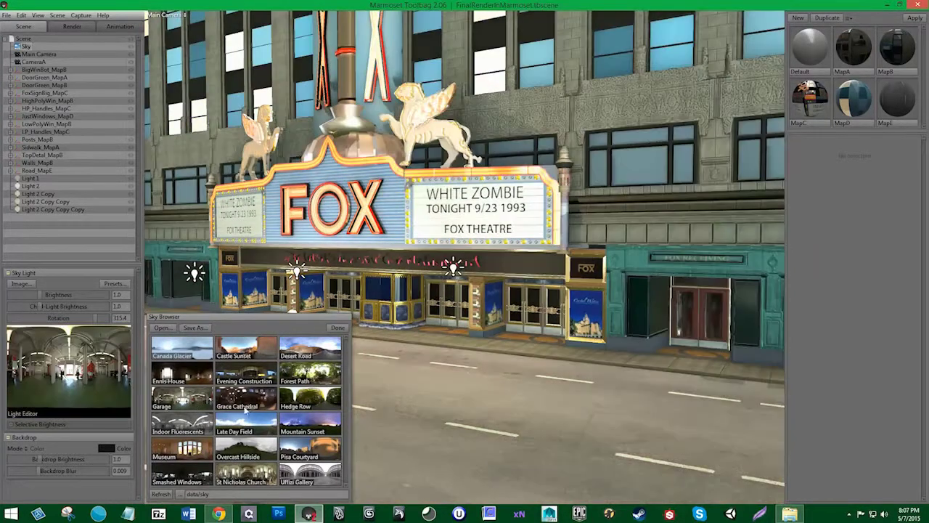
click(266, 407)
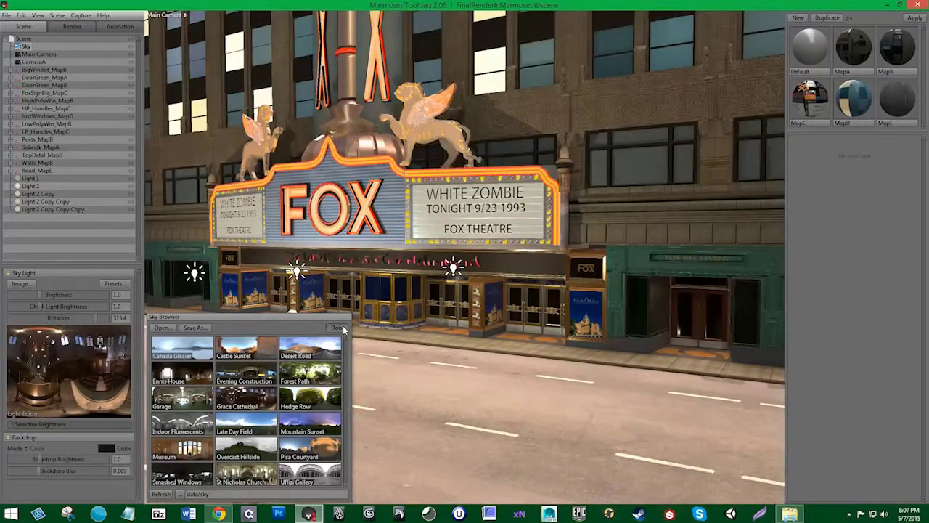
click(338, 328)
Step: Dim the sky brightness to about 0.27 and capture a full-window night render
drag(34, 290, 32, 294)
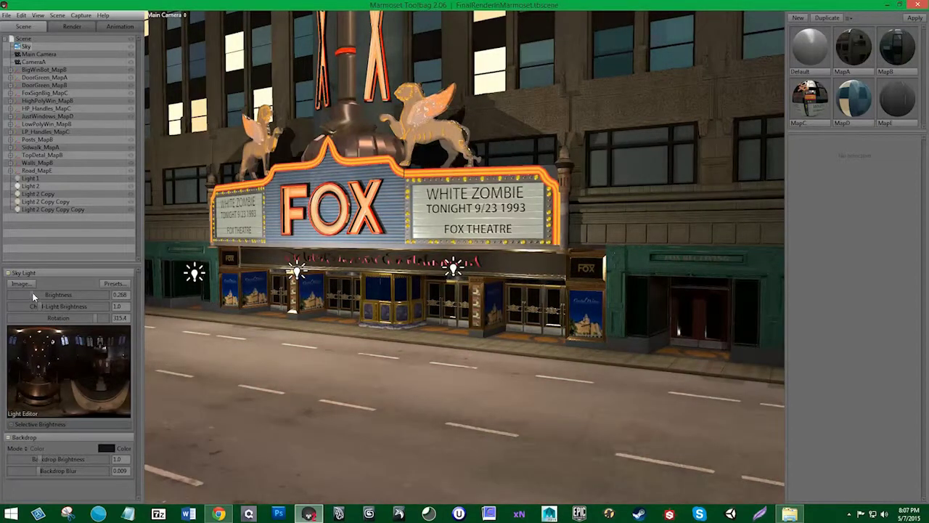
key(Tab)
key(Tab)
click(81, 16)
click(85, 25)
Step: Select a mesh and orbit down to a level view of the storefront
click(322, 227)
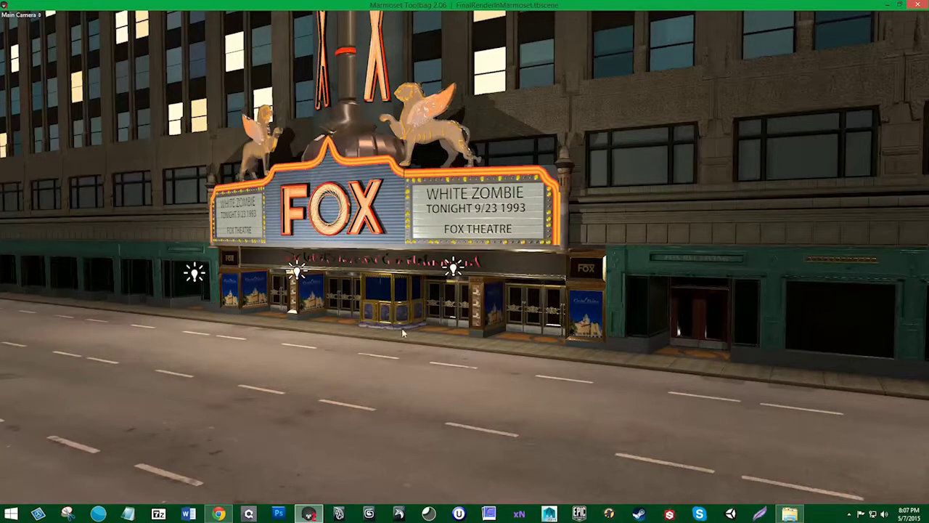
scroll(430, 385, up, 5)
mouse_move(430, 385)
mouse_down()
mouse_move(493, 322)
mouse_move(390, 312)
mouse_up()
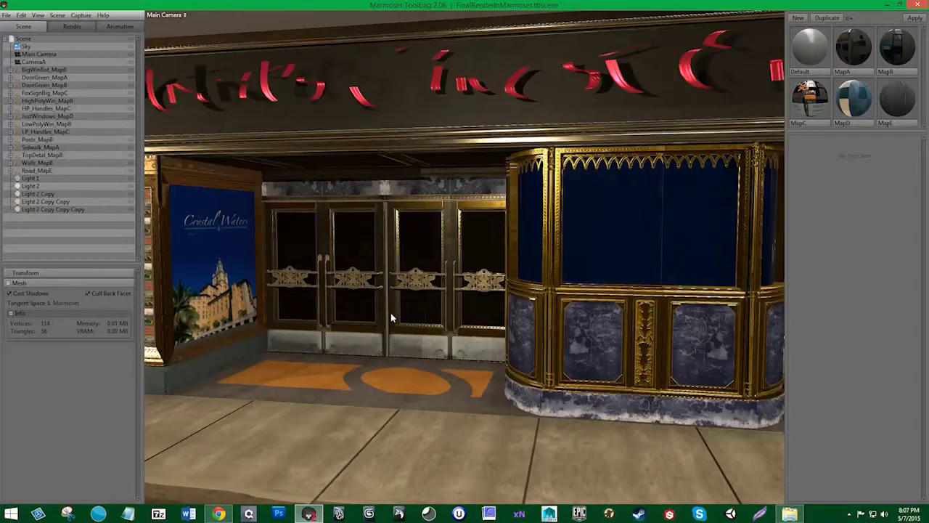
Step: Dolly the camera back from the doors until the left pillar and second poster show
key(Tab)
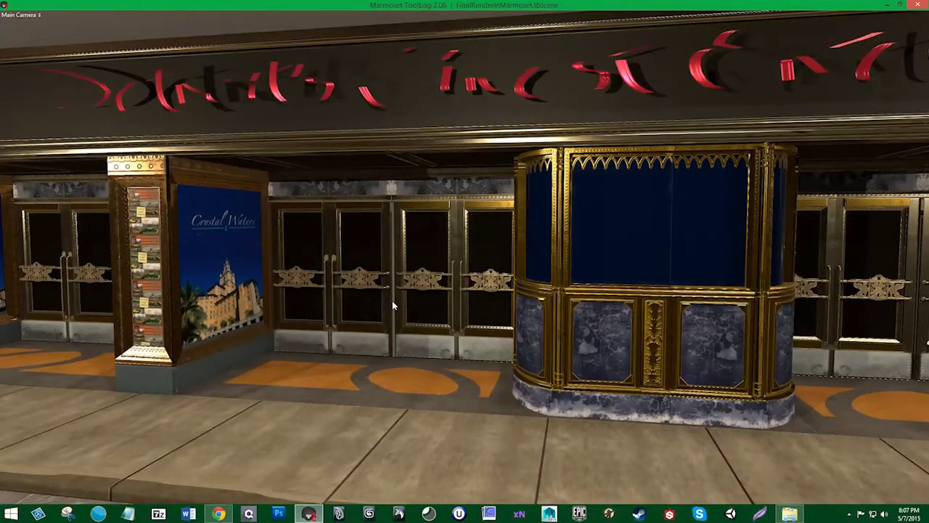
scroll(392, 304, down, 2)
scroll(391, 303, down, 2)
scroll(392, 299, down, 2)
scroll(391, 294, down, 2)
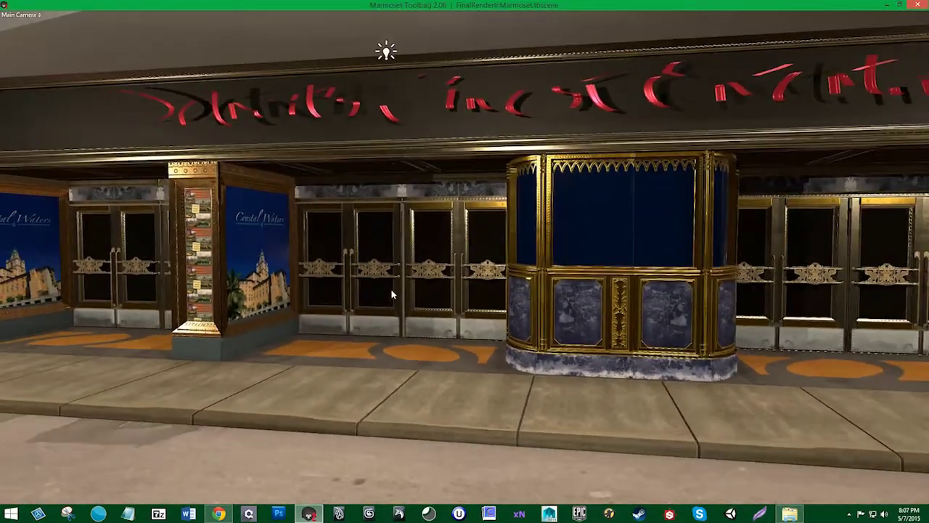
key(Tab)
click(80, 15)
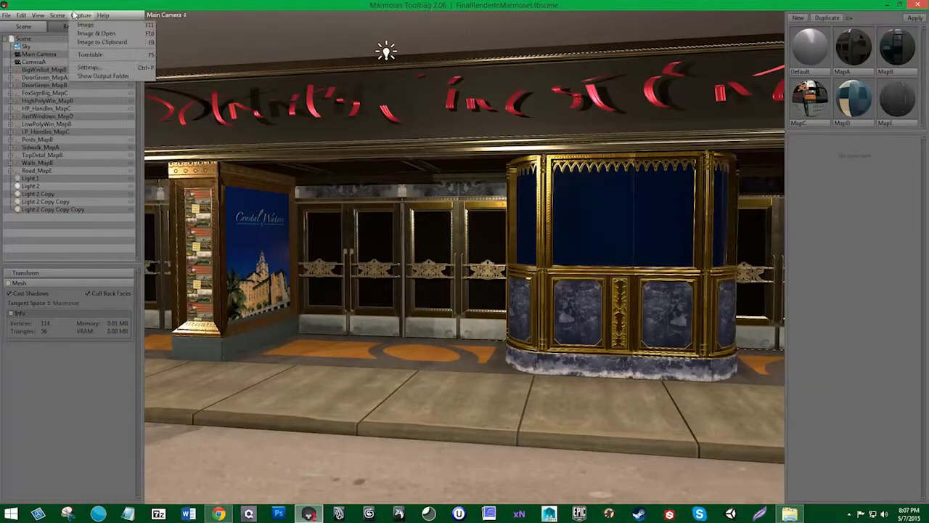
click(86, 27)
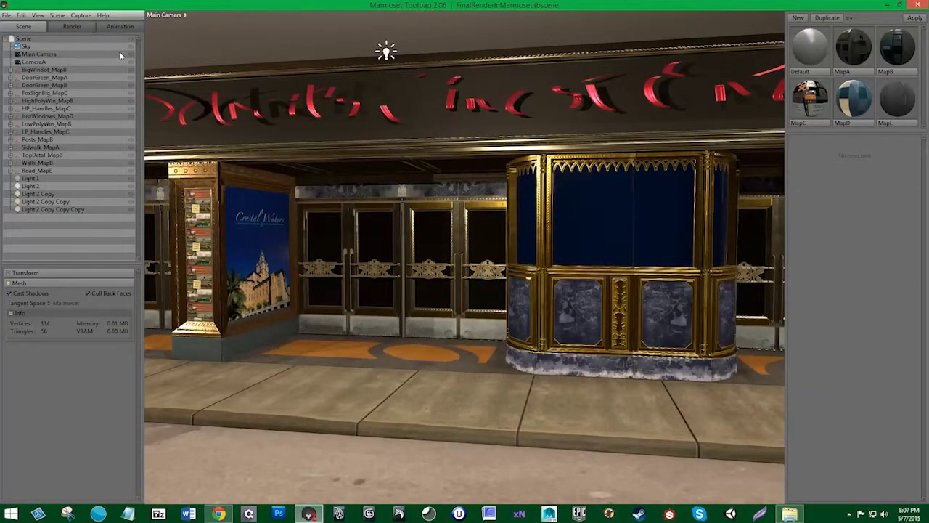
Step: Try several sky presets and settle on the Uffizi Gallery sky
click(24, 46)
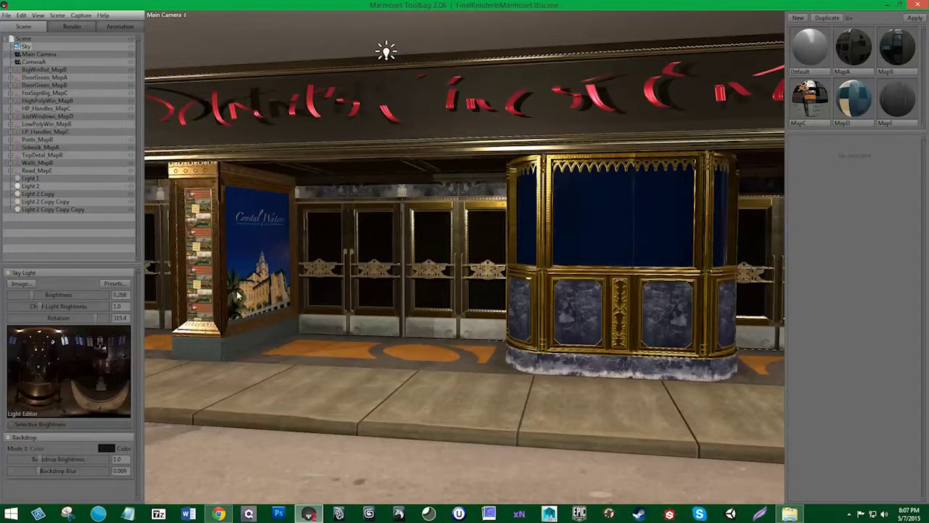
click(122, 283)
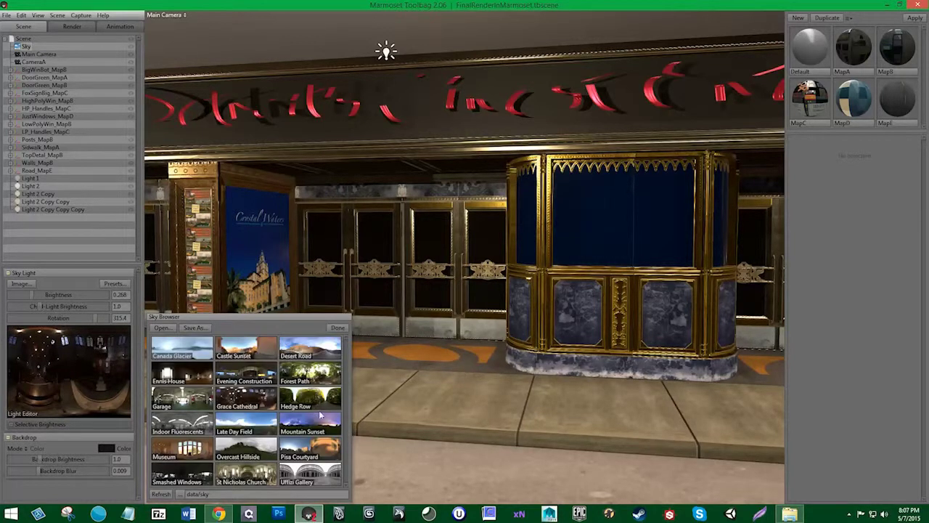
click(313, 473)
click(169, 477)
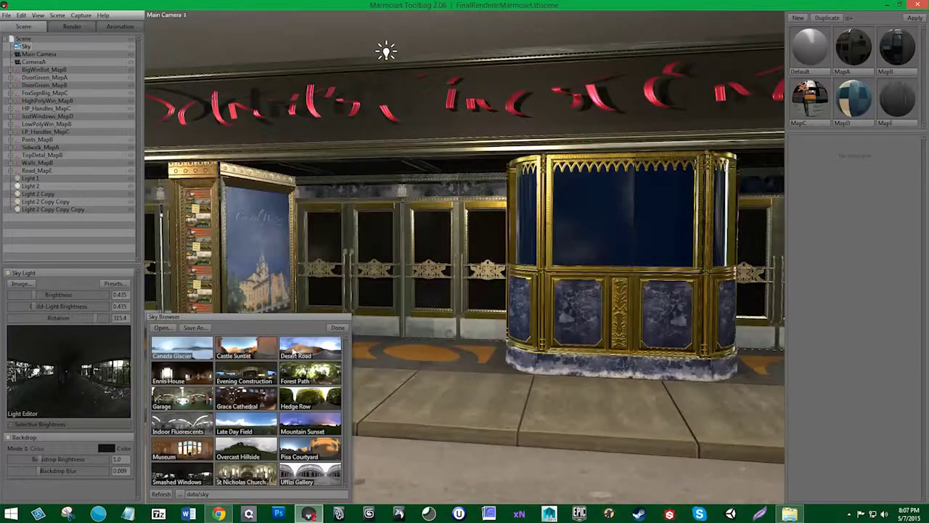
click(298, 344)
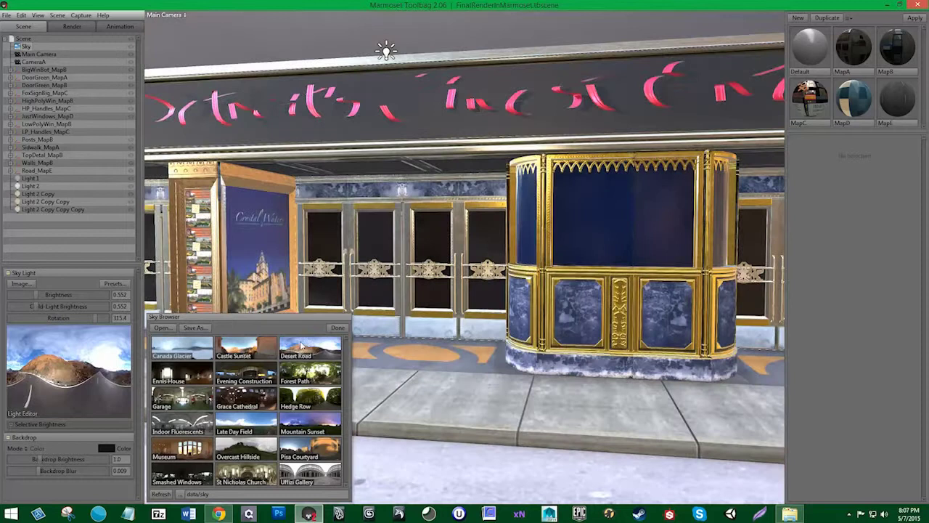
click(307, 476)
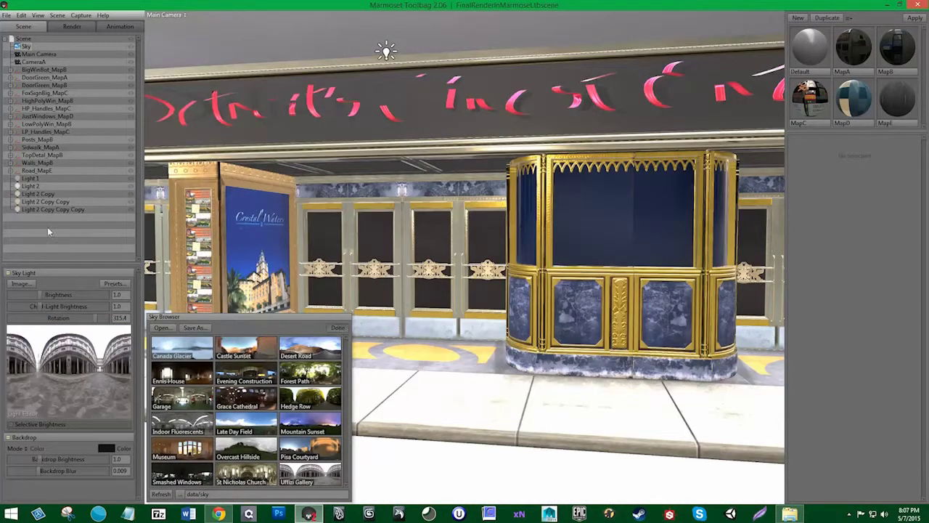
click(339, 327)
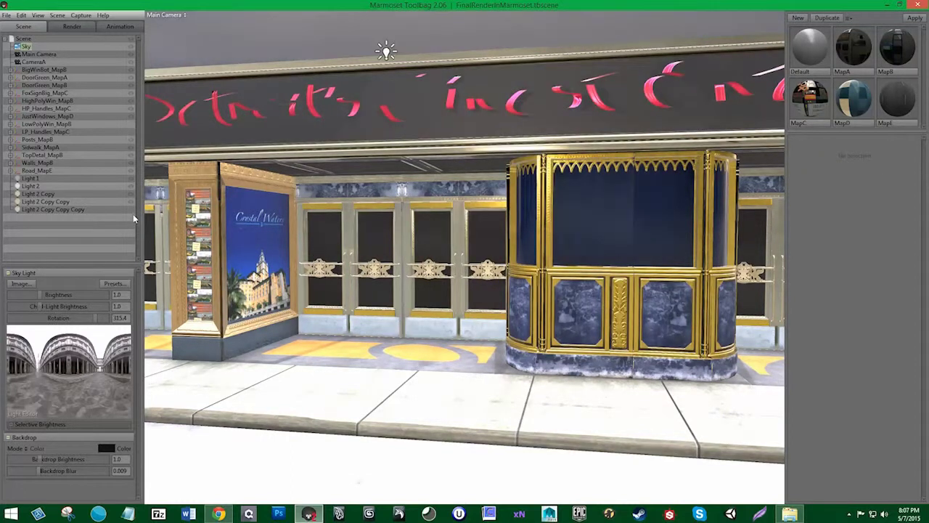
Step: Dim the sky to 0.062 brightness, rotate it to 140.7, and orbit to the facade
click(134, 217)
click(26, 46)
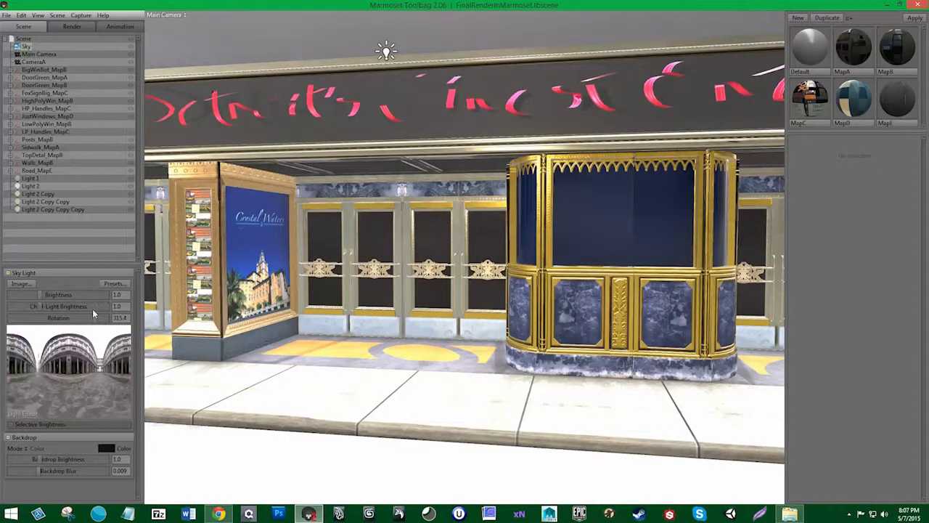
drag(47, 295, 28, 294)
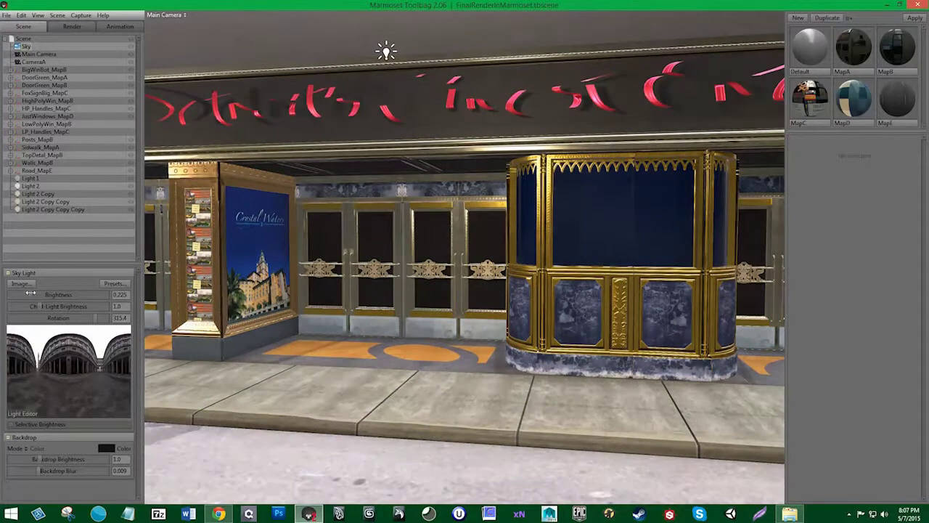
scroll(478, 243, down, 10)
drag(477, 243, 431, 293)
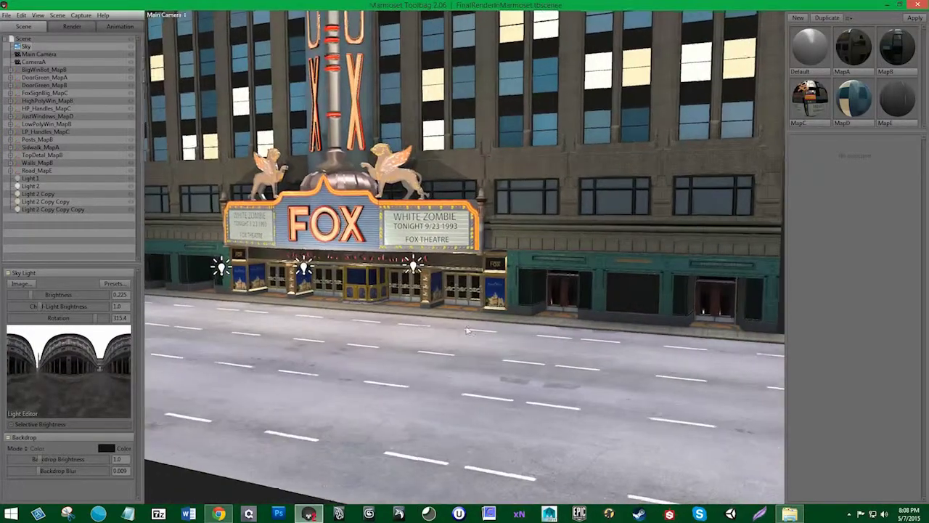
drag(27, 298, 25, 297)
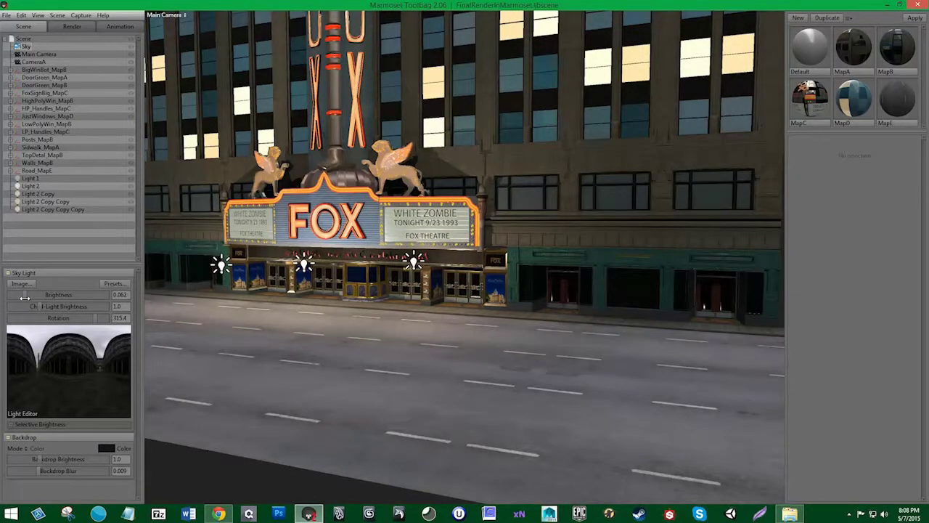
drag(95, 325, 54, 322)
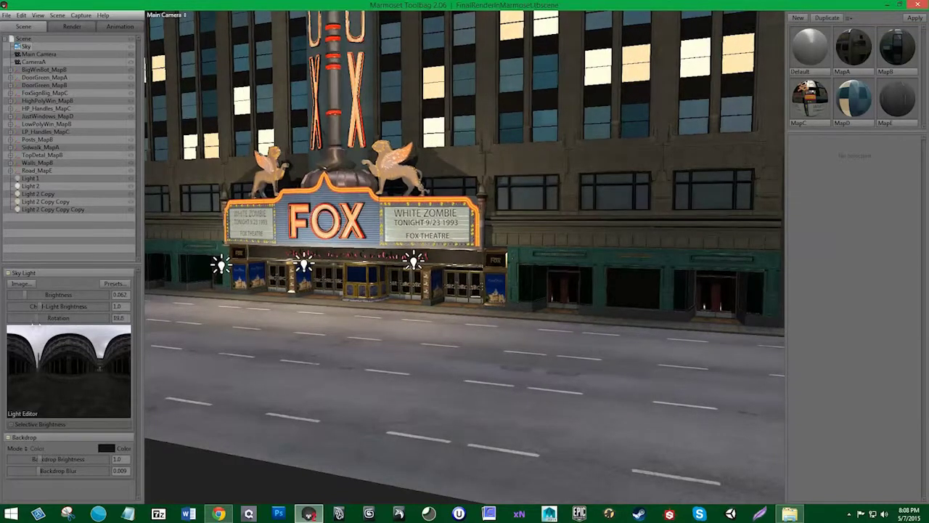
drag(54, 322, 46, 324)
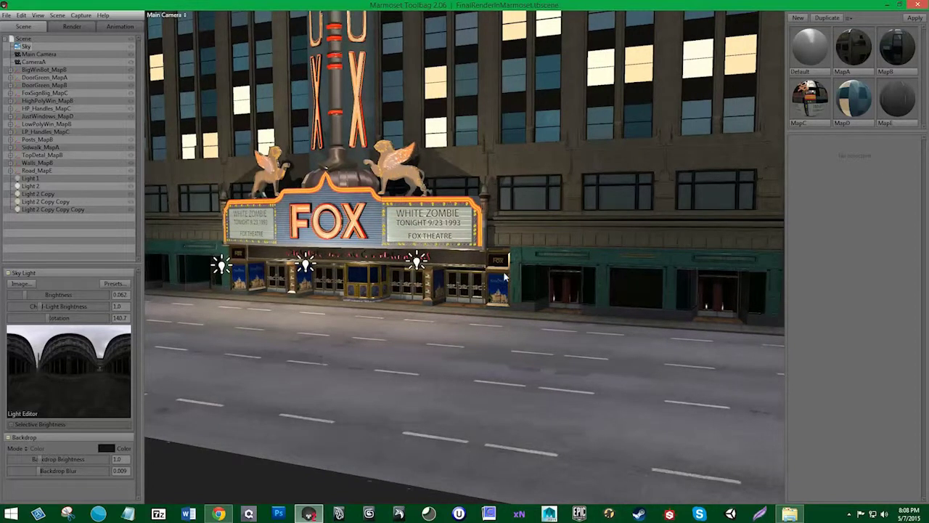
Step: Set the MapD material's Emissive intensity to 0 so the windows go dark
click(847, 94)
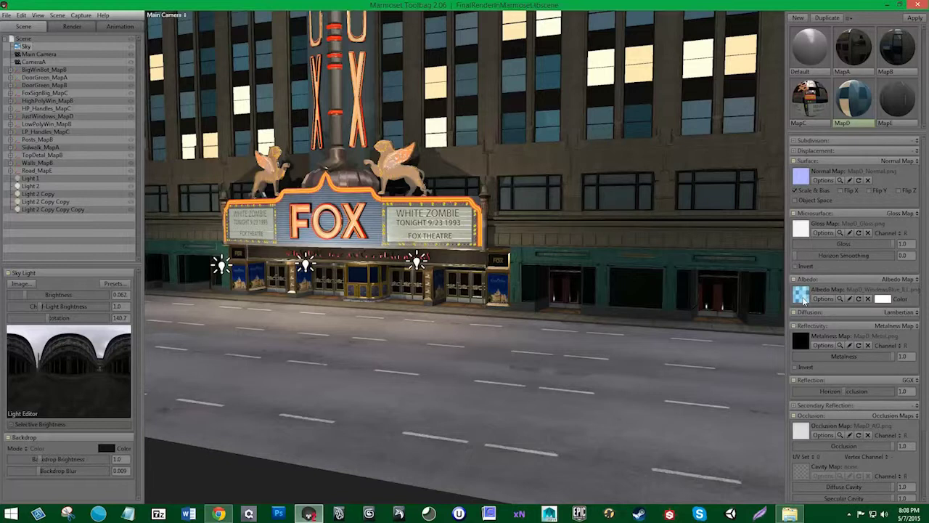
scroll(900, 392, down, 2)
scroll(881, 436, down, 2)
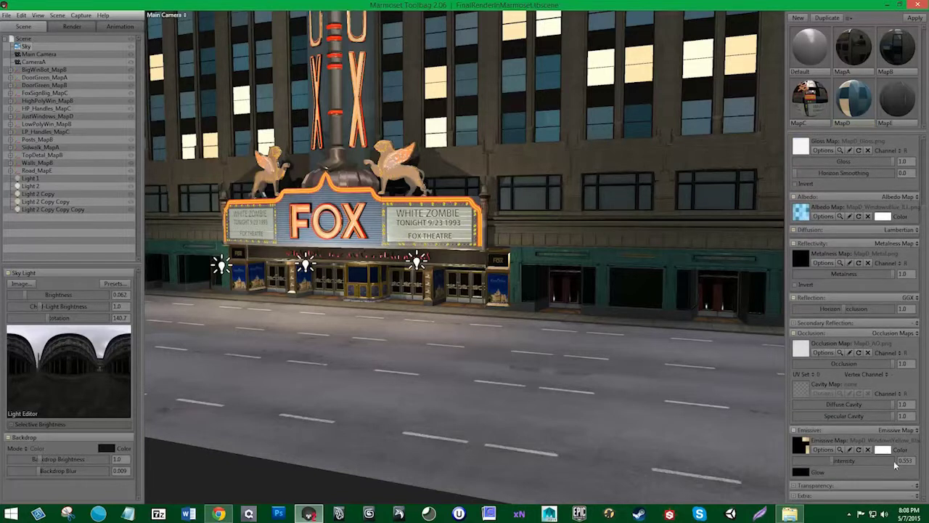
drag(838, 465, 756, 465)
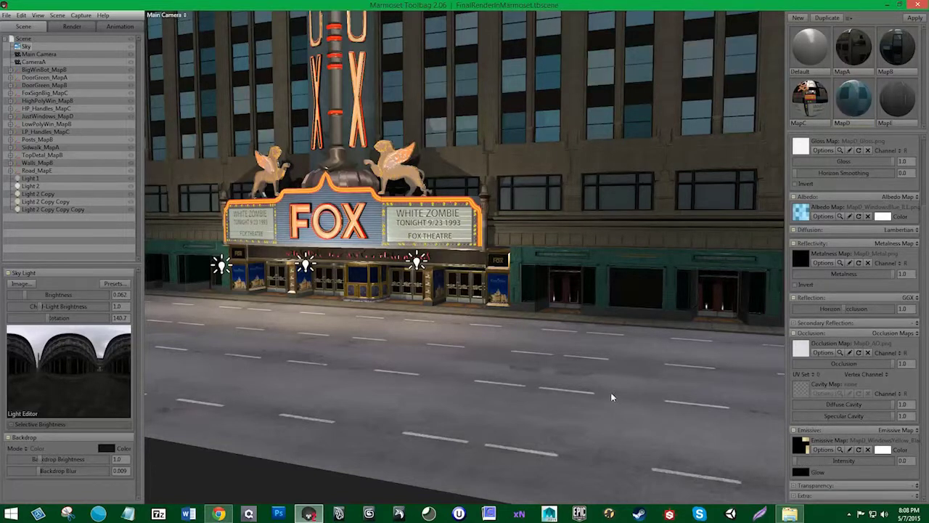
mouse_move(609, 389)
right_down()
mouse_move(601, 370)
mouse_move(634, 407)
mouse_move(584, 379)
mouse_move(595, 379)
right_up()
Step: Bring up Save As to save the scene as a new file
key(Tab)
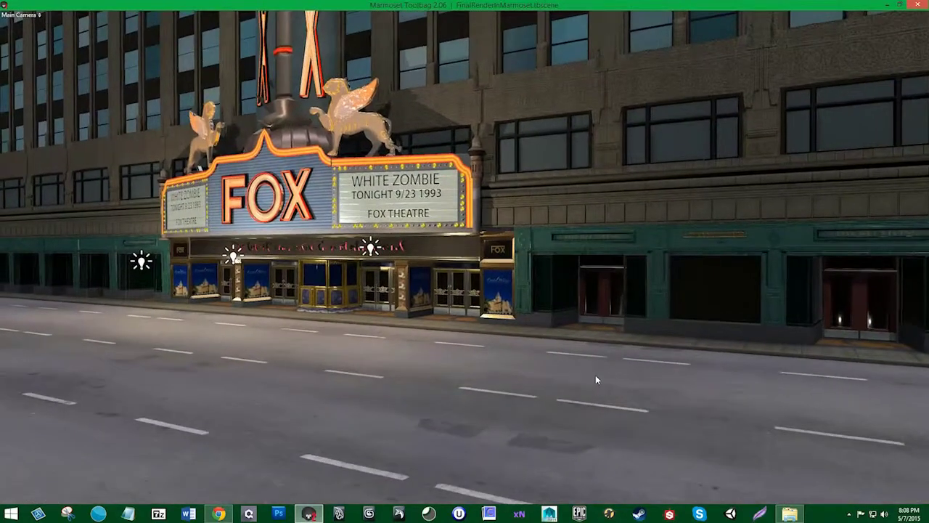
key(Tab)
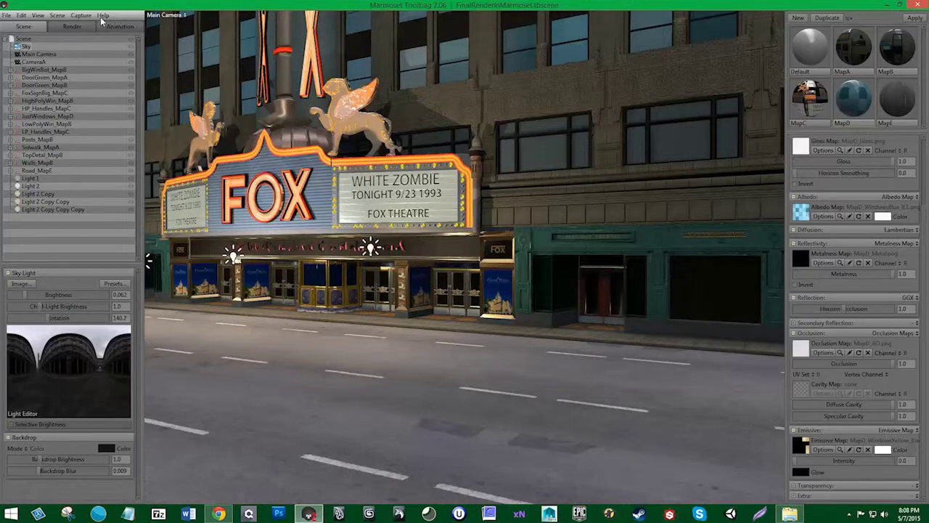
click(82, 16)
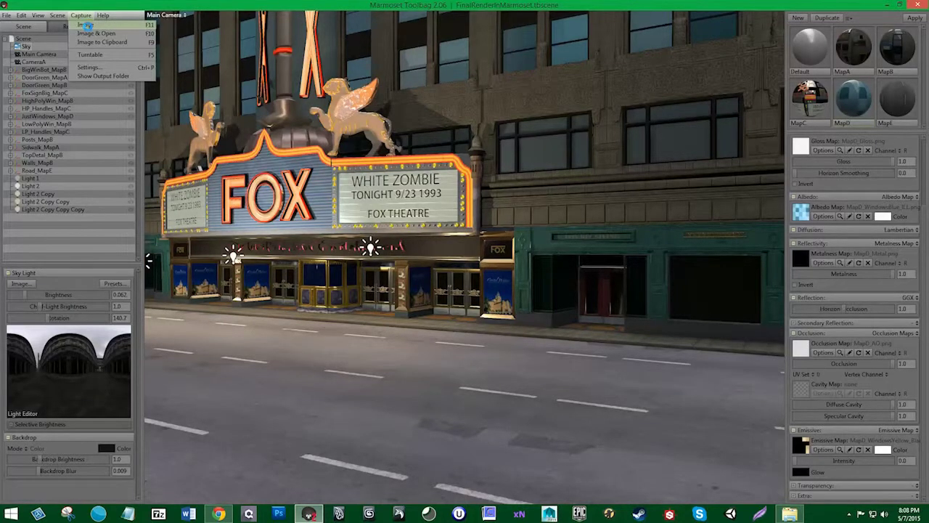
click(32, 60)
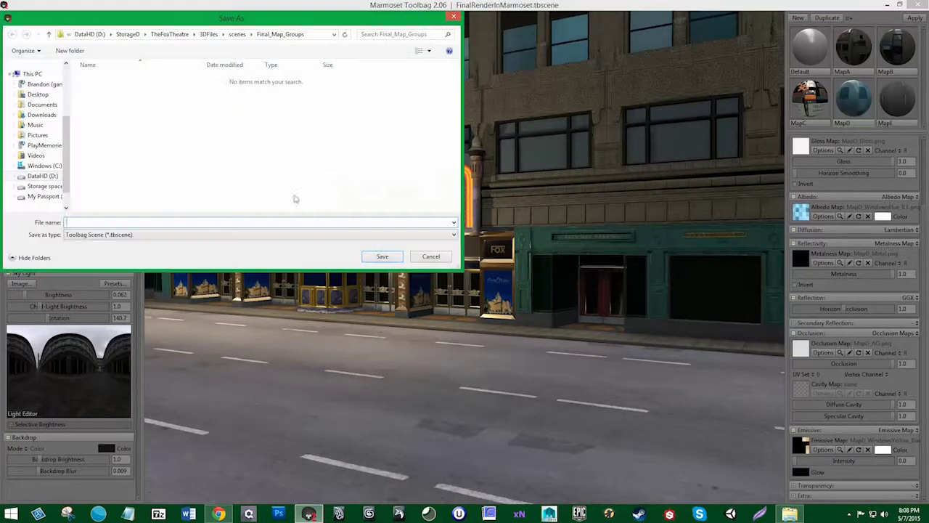
Step: Browse to the TheFoxTheatre 3DFiles sceneassets images RenderInMarmoset folder and pick the existing scene name
click(232, 35)
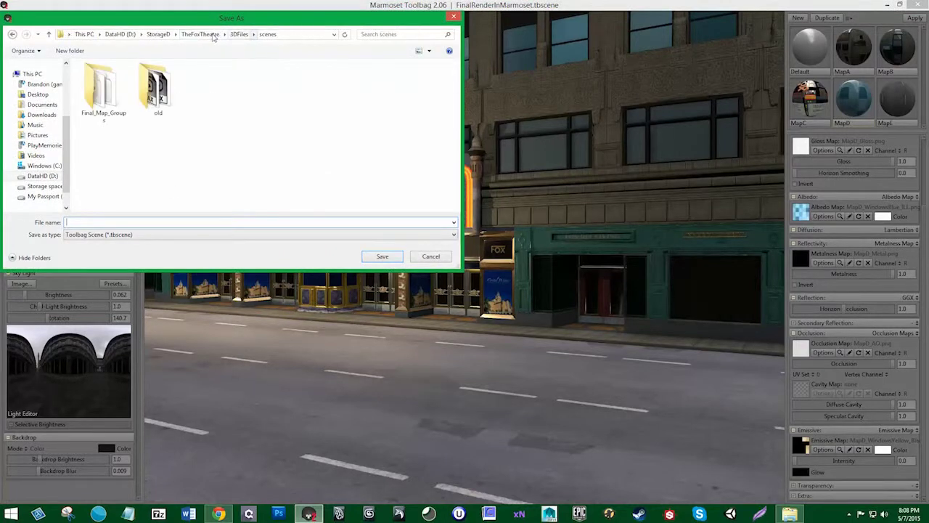
click(236, 35)
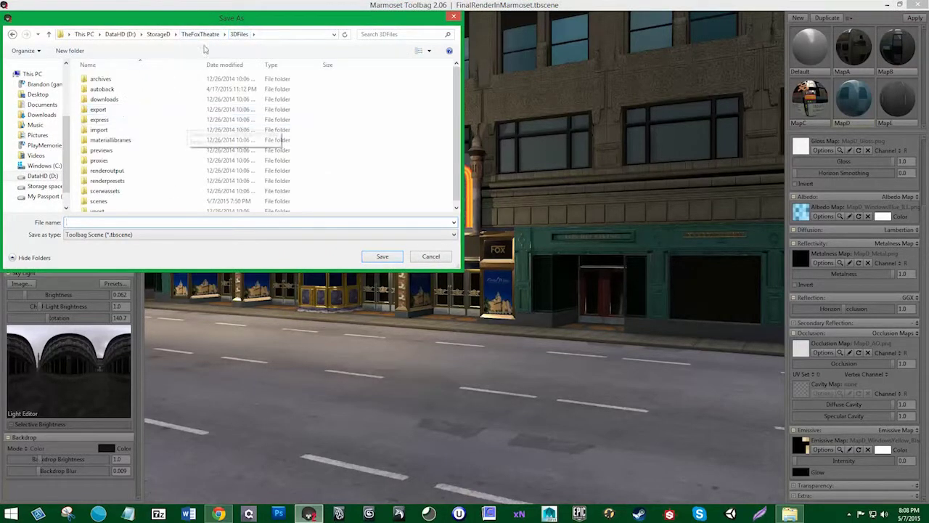
click(200, 34)
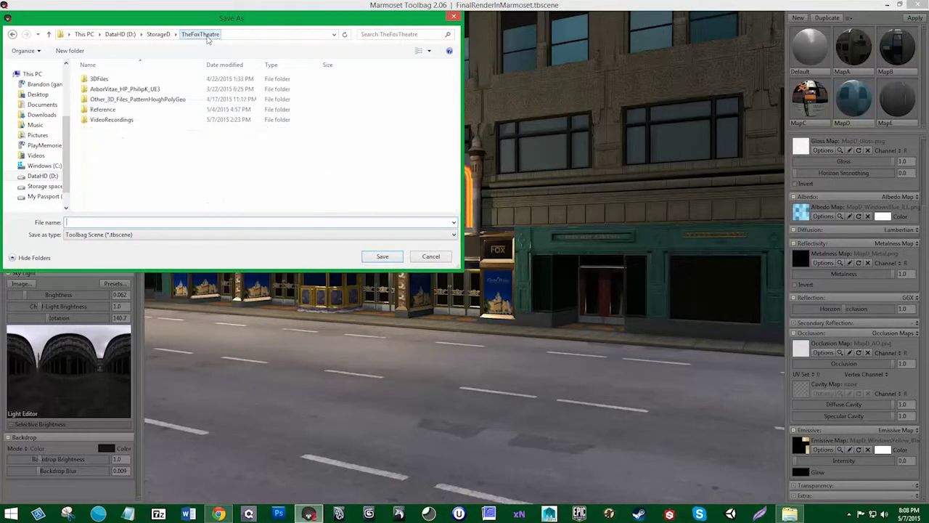
double_click(135, 79)
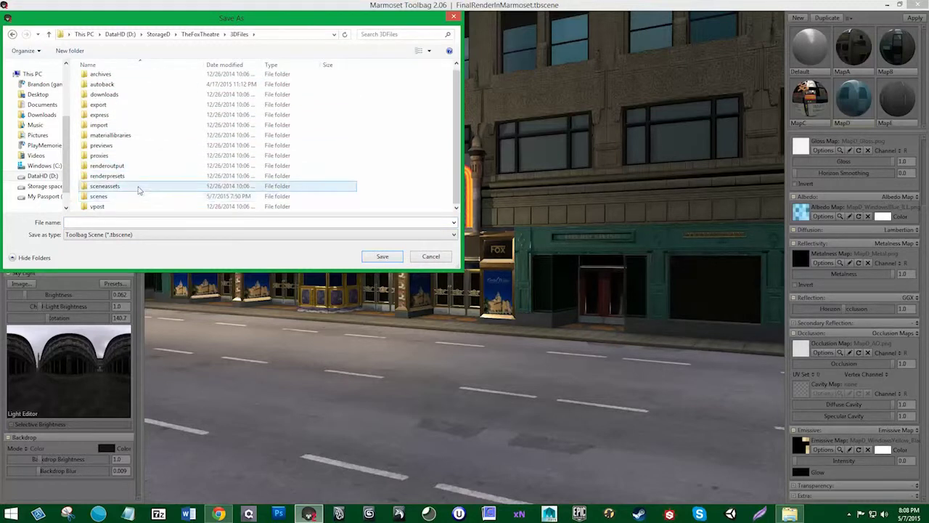
double_click(138, 187)
double_click(130, 92)
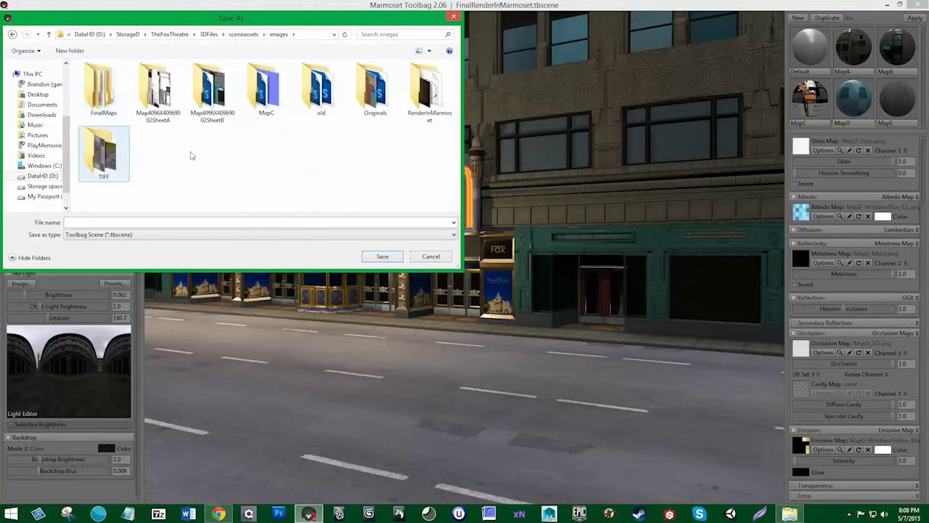
double_click(431, 93)
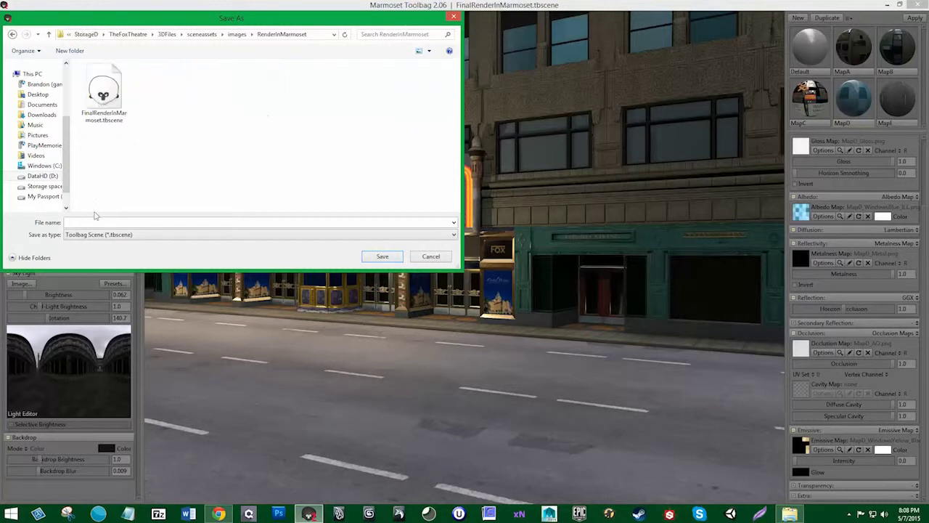
click(95, 119)
double_click(125, 221)
click(129, 221)
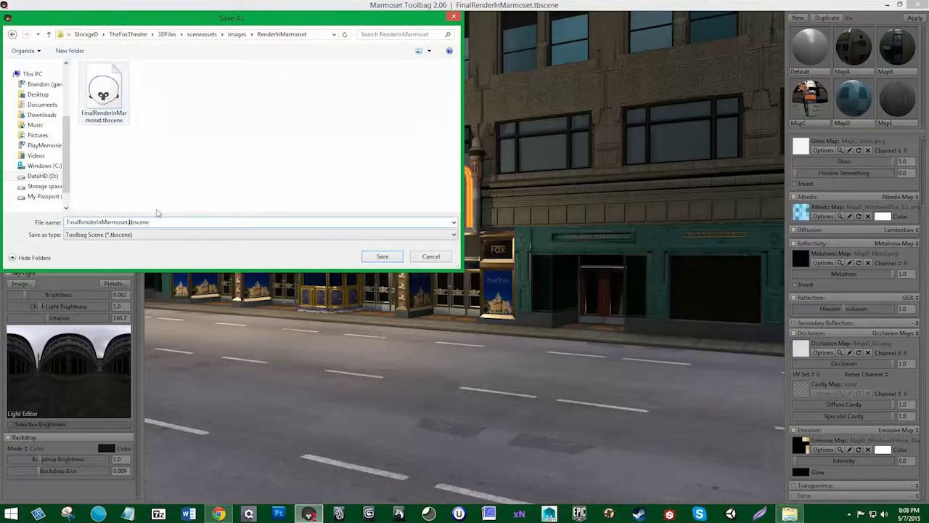
Step: Save as FinalRenderInMarmoset_Daytime and capture an image from the main camera
text(_Daytime)
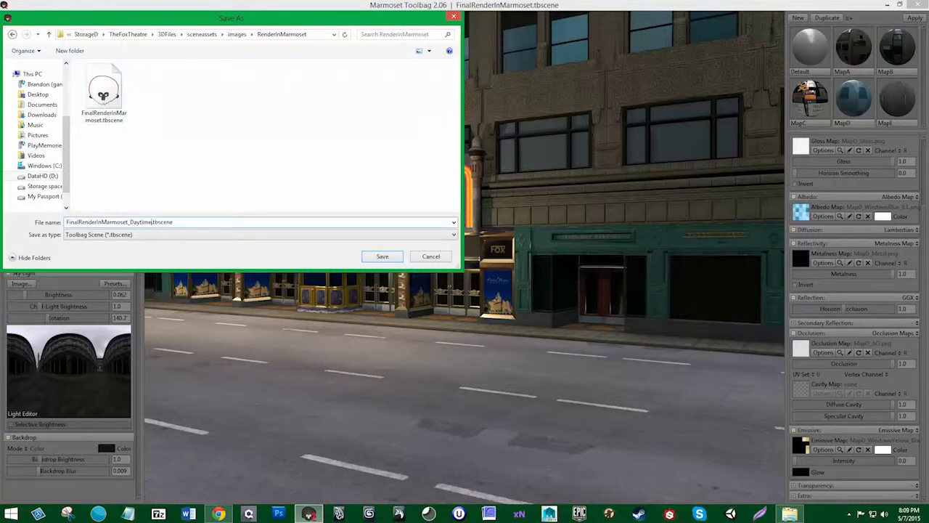
click(366, 254)
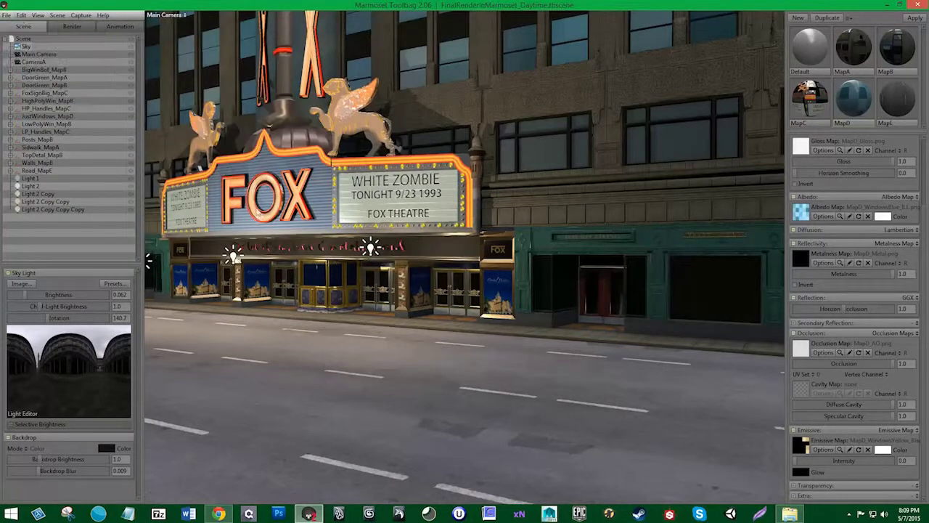
click(81, 15)
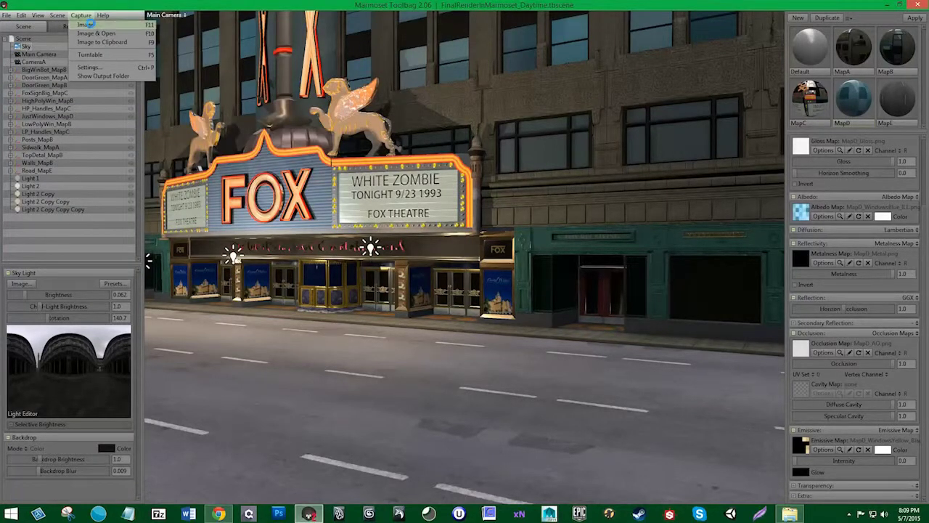
click(88, 24)
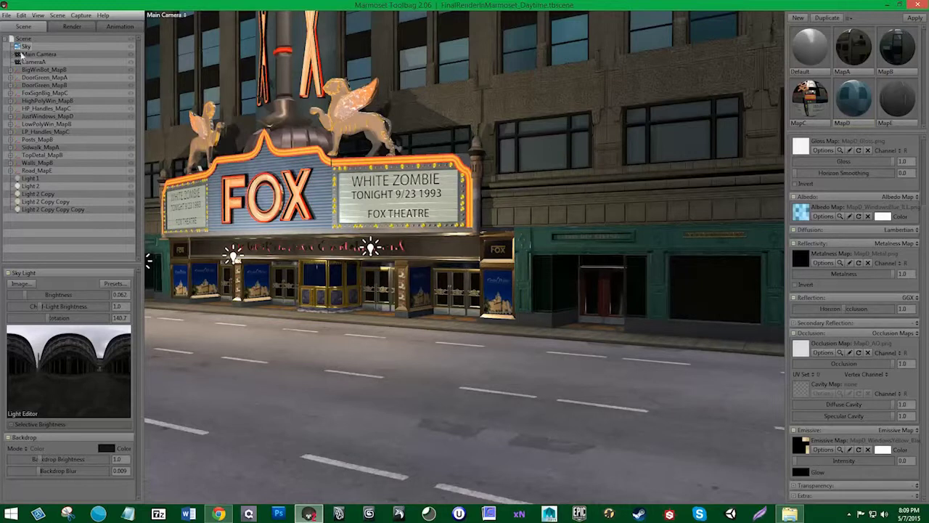
Step: Switch the viewport to CameraA and preview its head-on view full-window
click(172, 16)
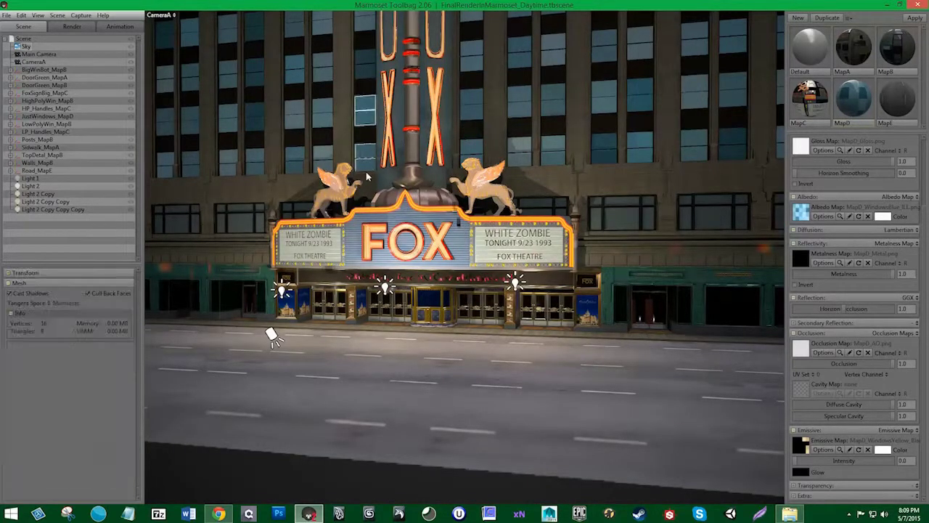
key(Tab)
scroll(387, 349, up, 3)
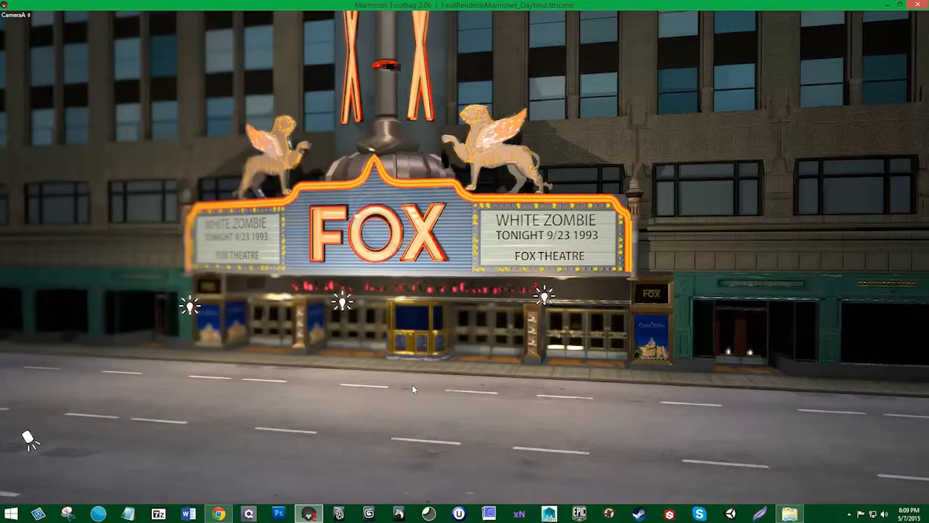
key(Tab)
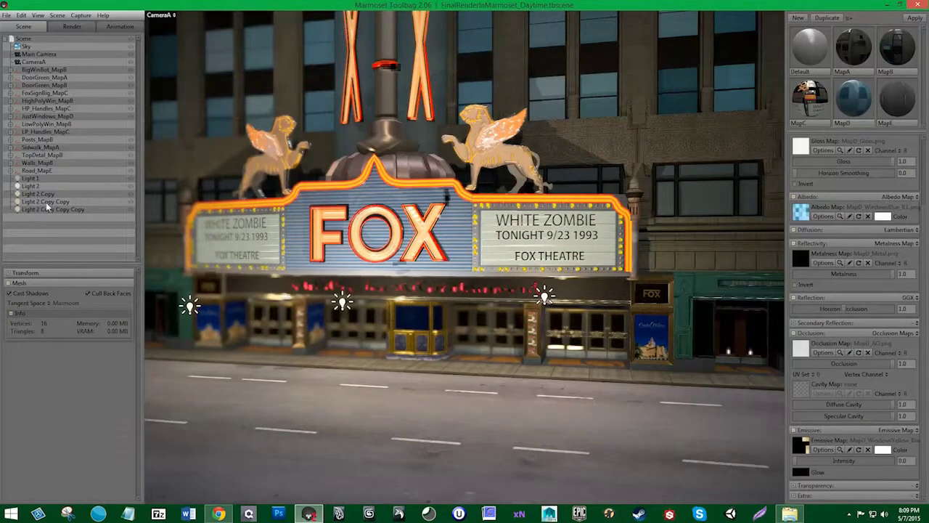
Step: Select CameraA and raise its depth-of-field near and far blur, previewing full-window
click(31, 62)
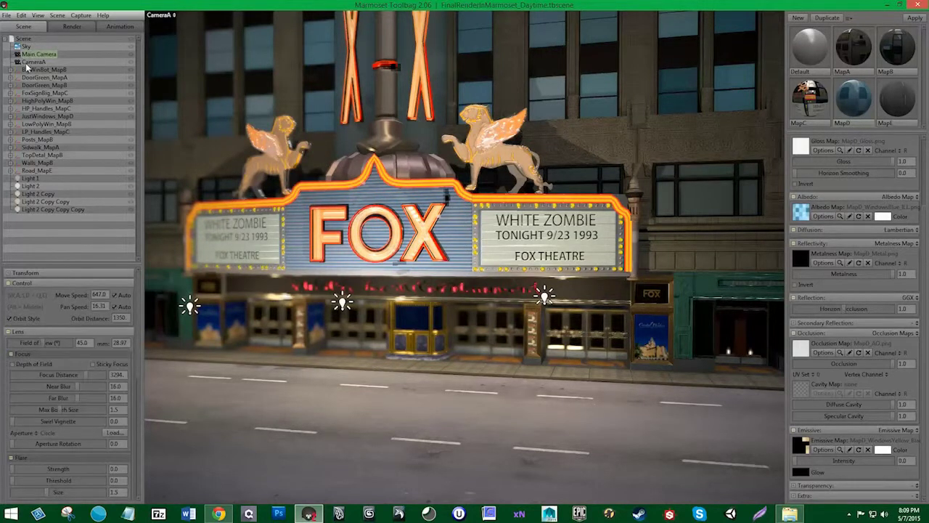
click(26, 63)
mouse_move(44, 387)
mouse_down()
mouse_move(99, 387)
mouse_move(51, 386)
mouse_move(66, 375)
mouse_up()
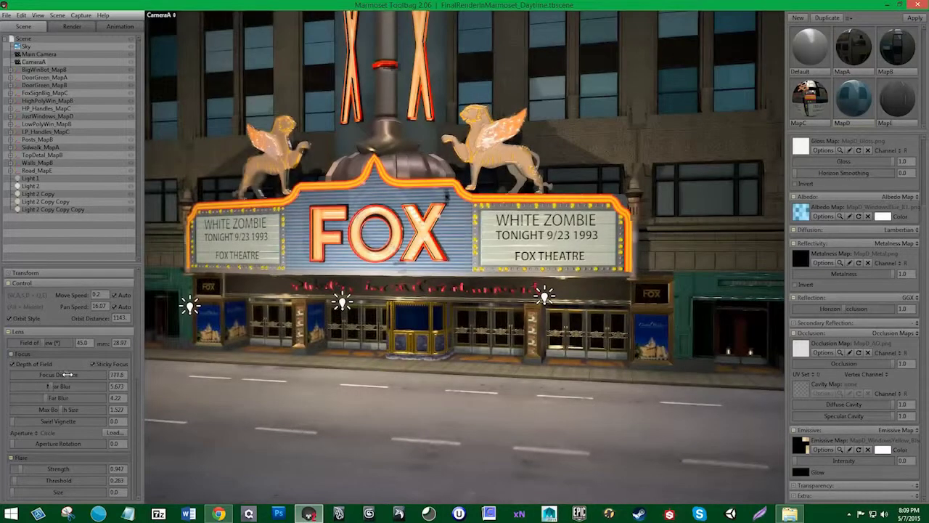
key(Tab)
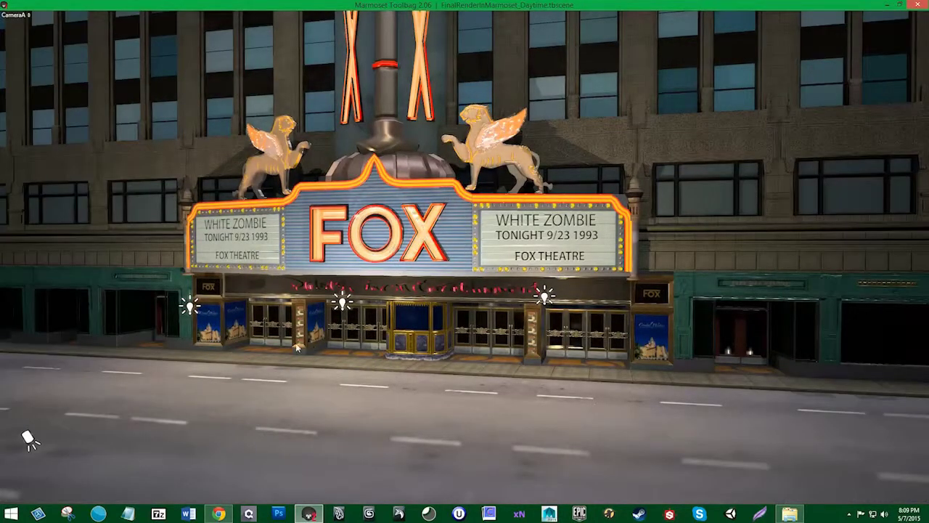
key(Tab)
drag(48, 398, 52, 398)
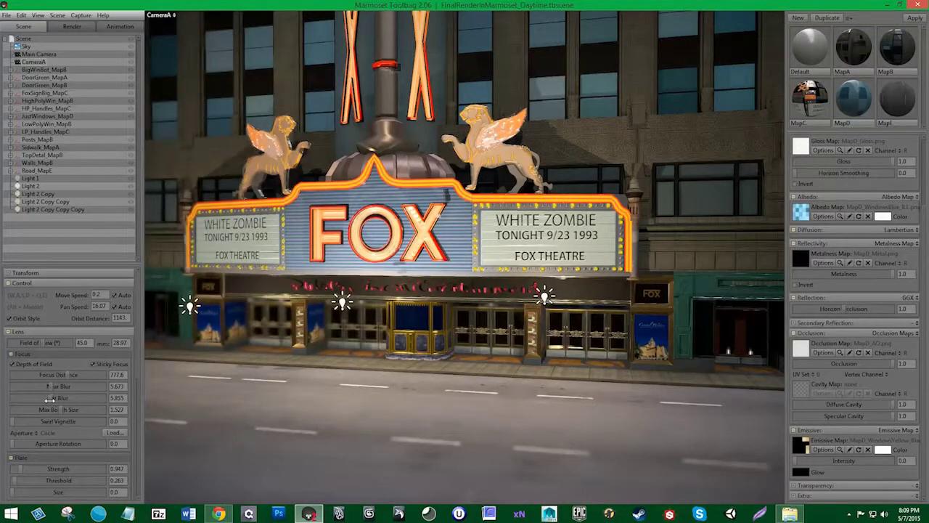
key(Tab)
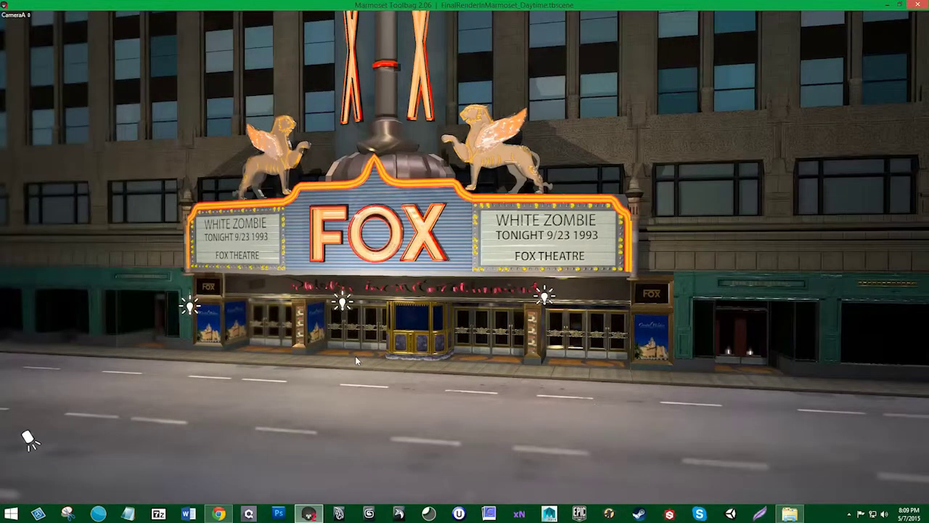
key(Tab)
key(Tab)
Step: Reframe CameraA on the marquee and drop near blur to zero
mouse_move(345, 378)
mouse_down()
mouse_move(330, 387)
mouse_move(355, 386)
mouse_up()
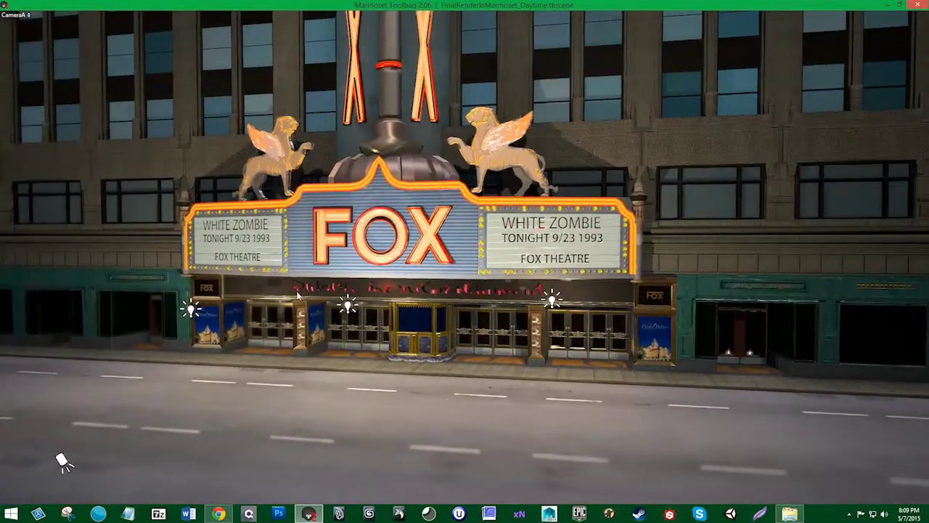
key(Tab)
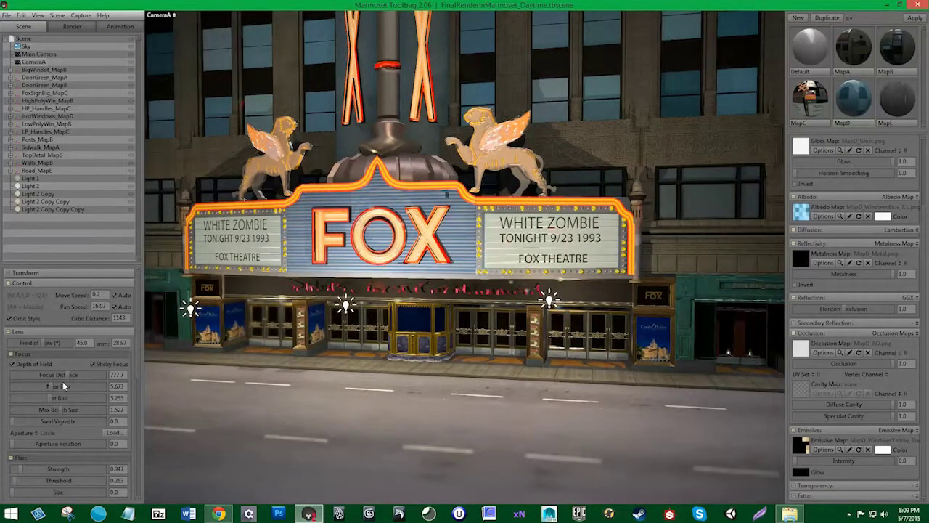
mouse_move(45, 386)
mouse_down()
mouse_move(25, 387)
mouse_move(40, 398)
mouse_up()
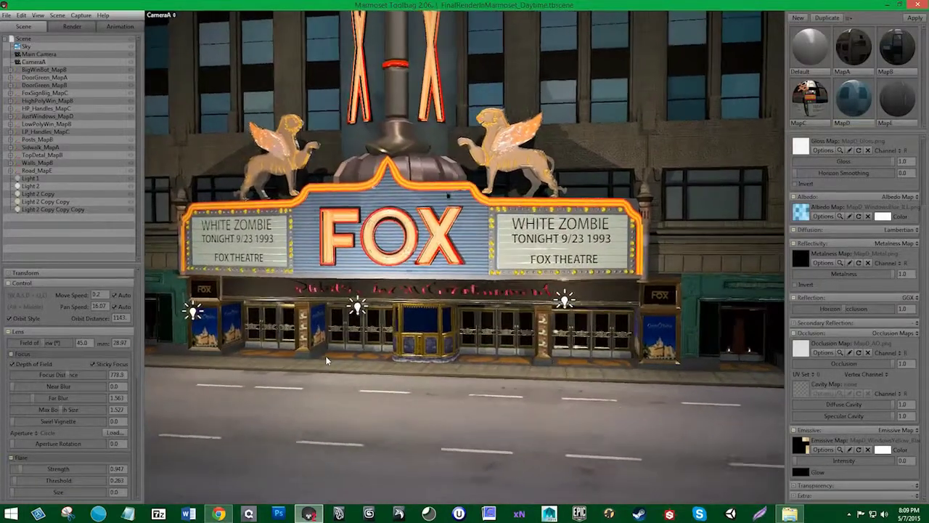
scroll(320, 355, up, 1)
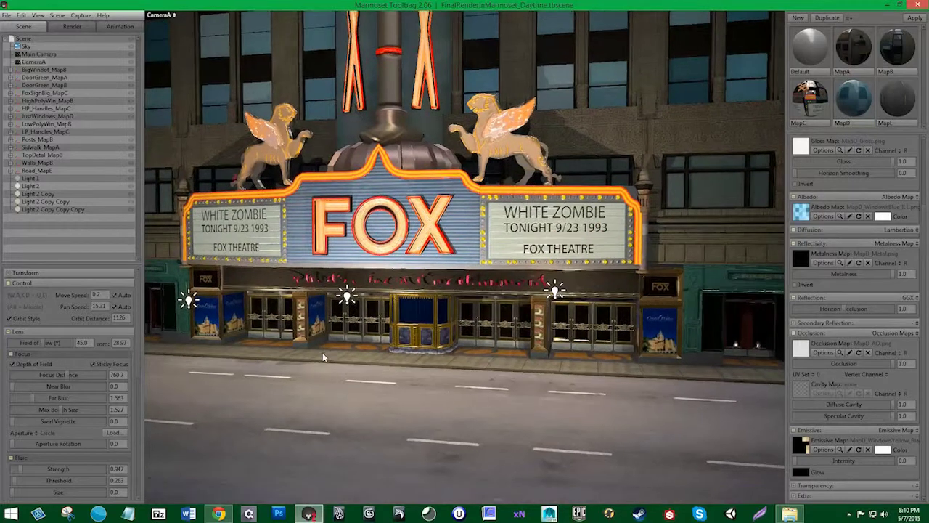
key(Tab)
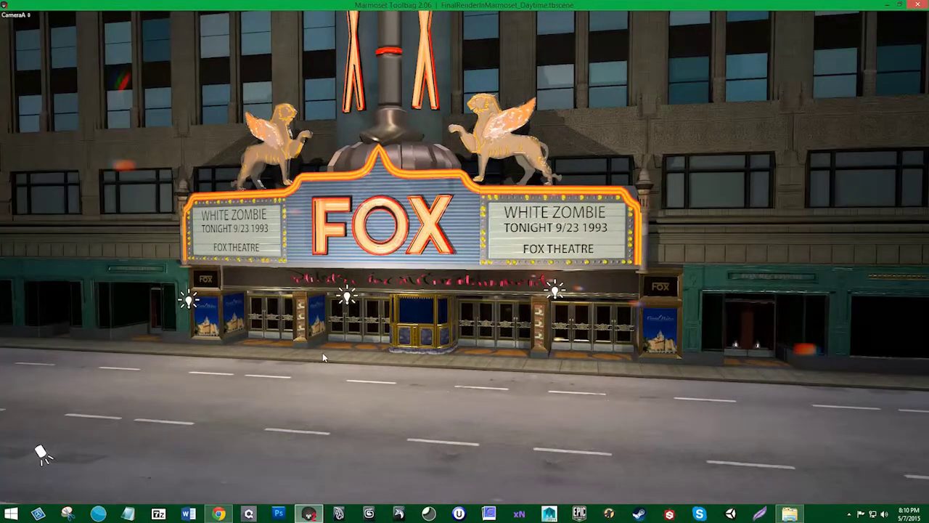
Step: Save the scene and capture a render from CameraA
key(Tab)
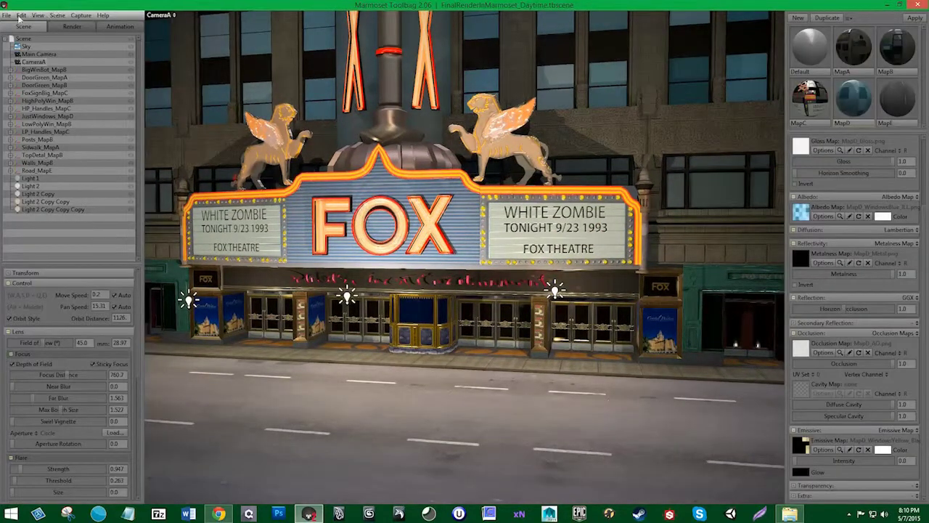
click(9, 18)
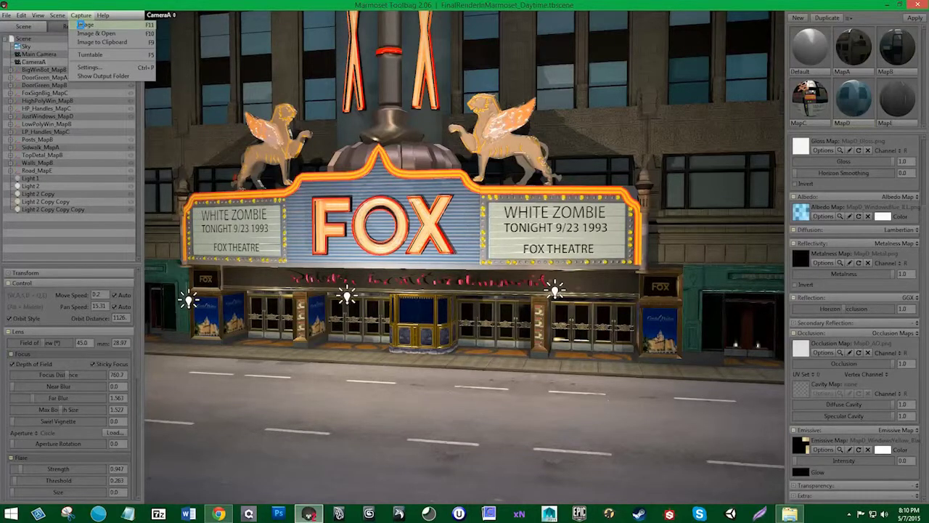
click(80, 25)
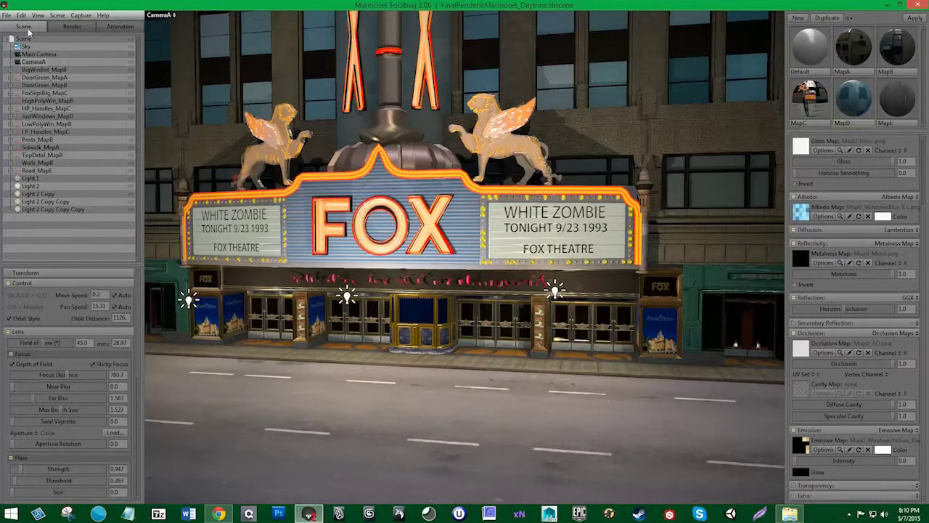
Step: Capture a wireframe render of CameraA, turn wireframe off, and duplicate CameraA
click(72, 27)
click(8, 119)
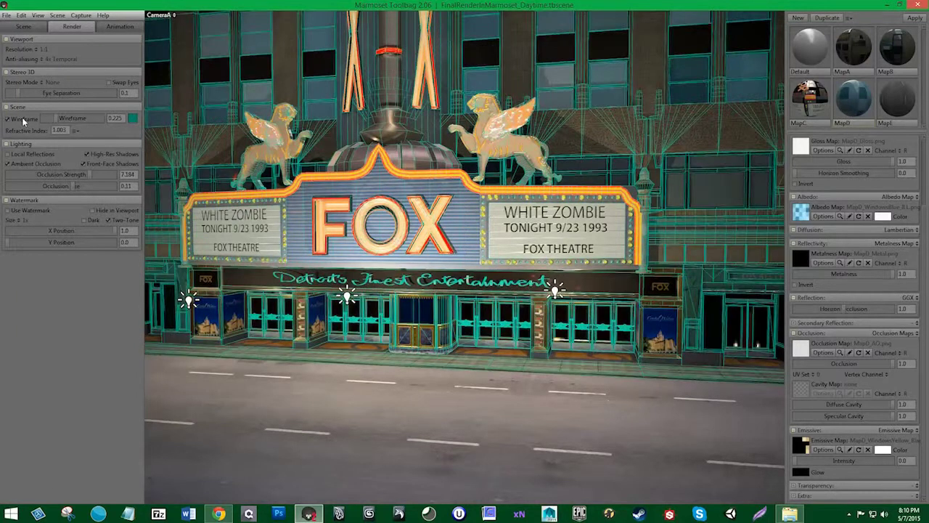
click(80, 15)
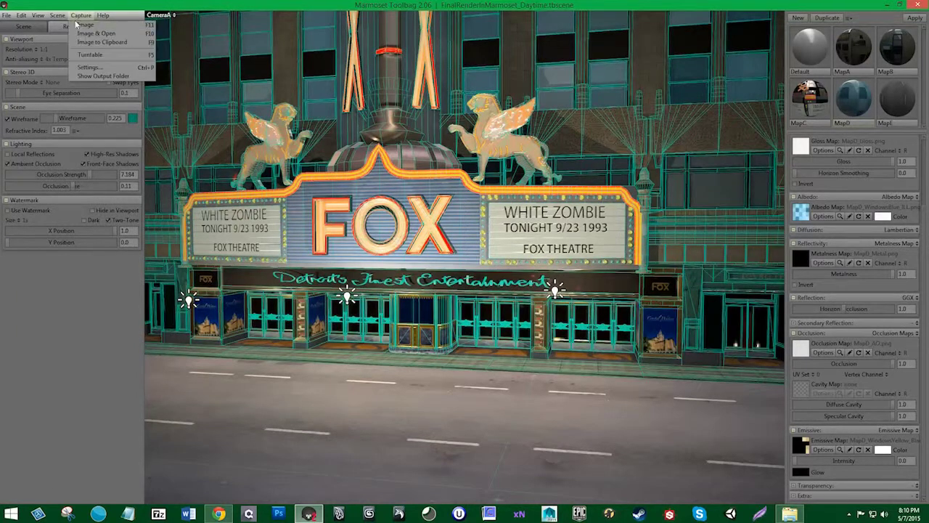
click(19, 120)
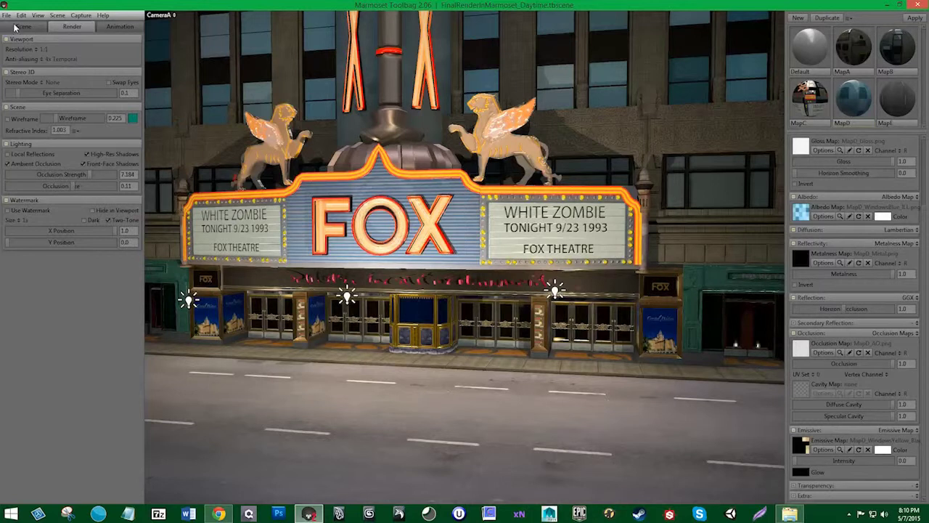
click(16, 27)
click(80, 15)
Step: Look through the copied camera and rename it CameraB
click(61, 32)
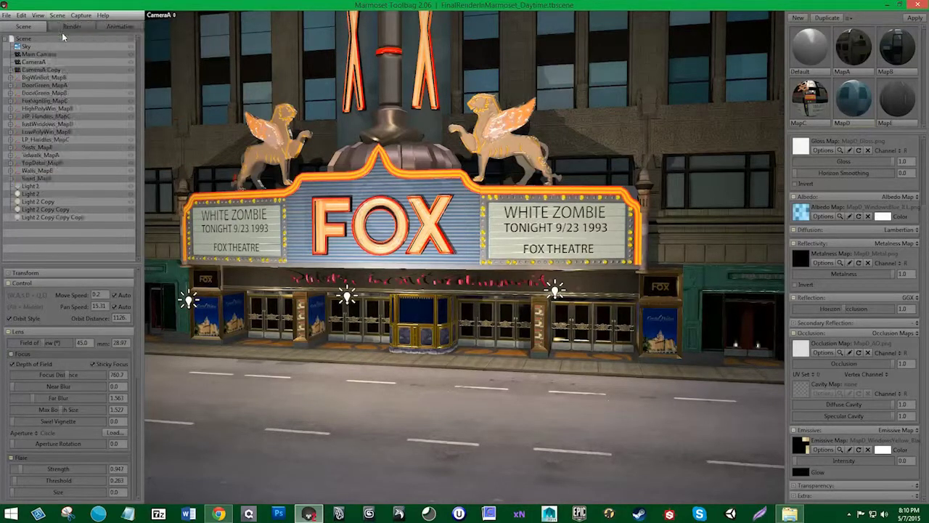
click(174, 15)
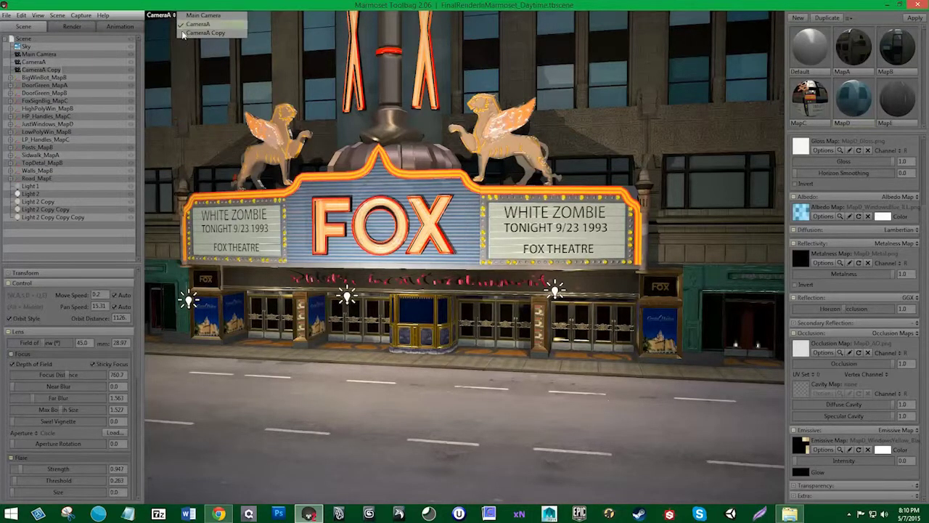
click(188, 36)
double_click(56, 67)
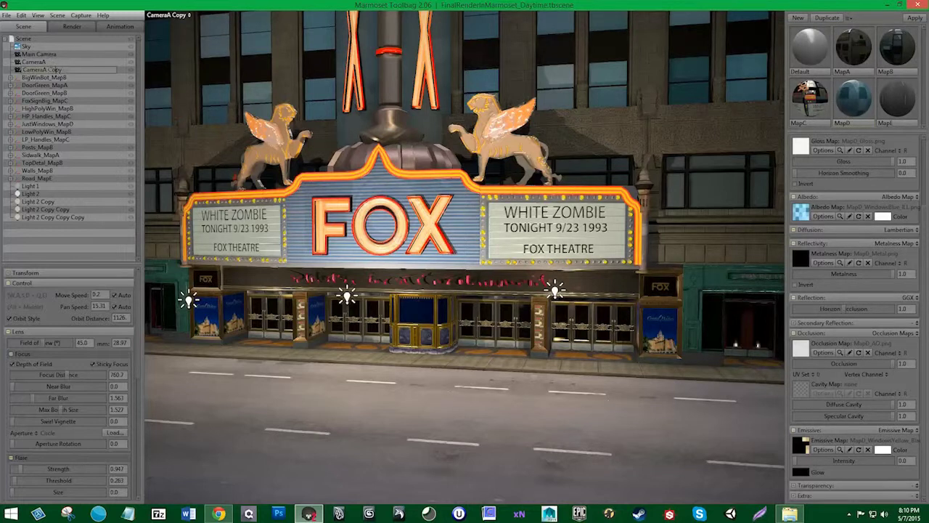
text(B)
key(Return)
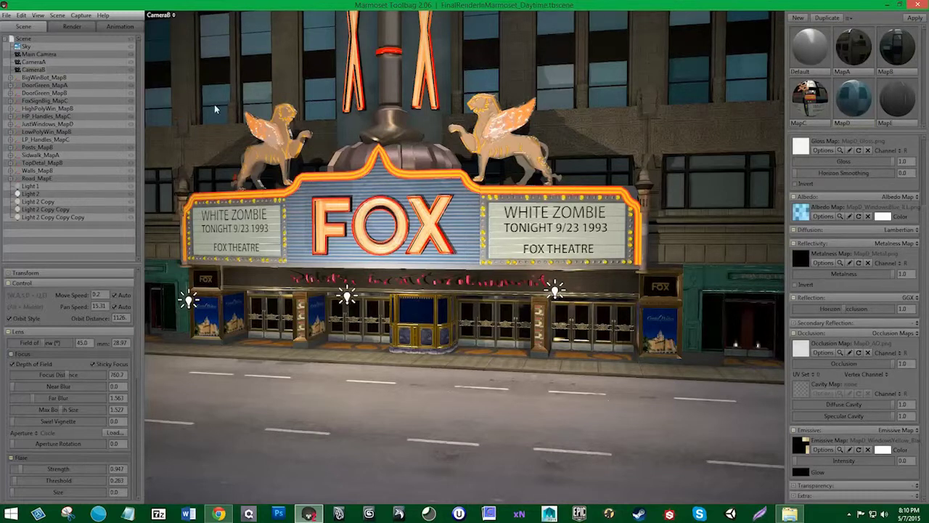
Step: Dolly CameraB back to frame the full facade and capture a still image
scroll(417, 219, up, 2)
scroll(432, 222, up, 2)
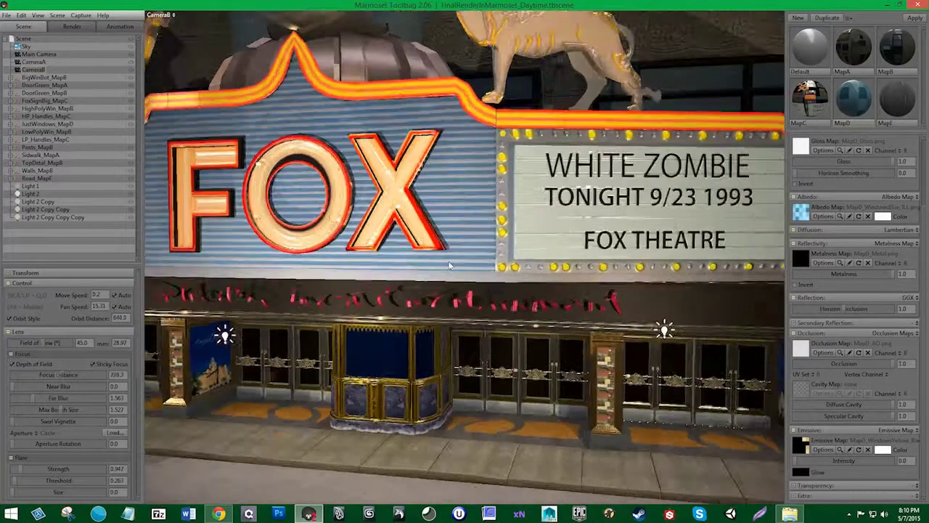
scroll(446, 226, up, 2)
scroll(461, 230, up, 2)
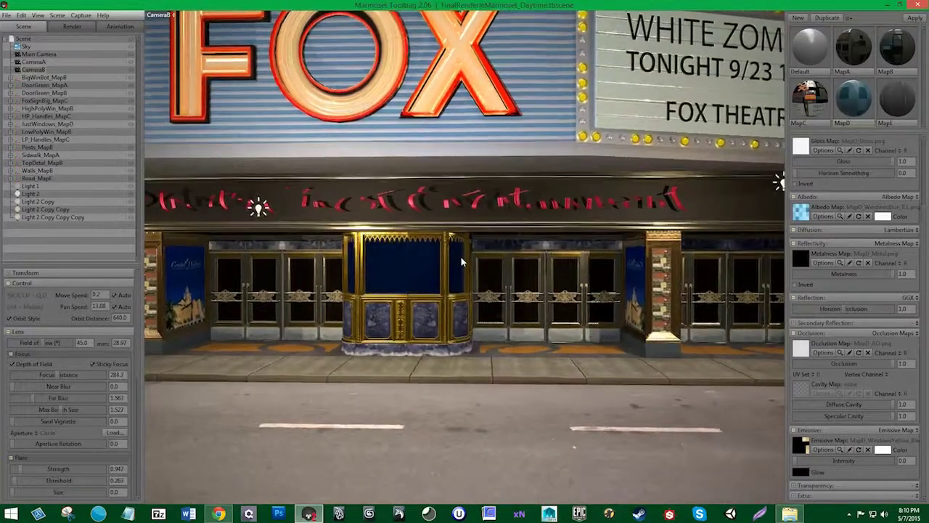
key(Tab)
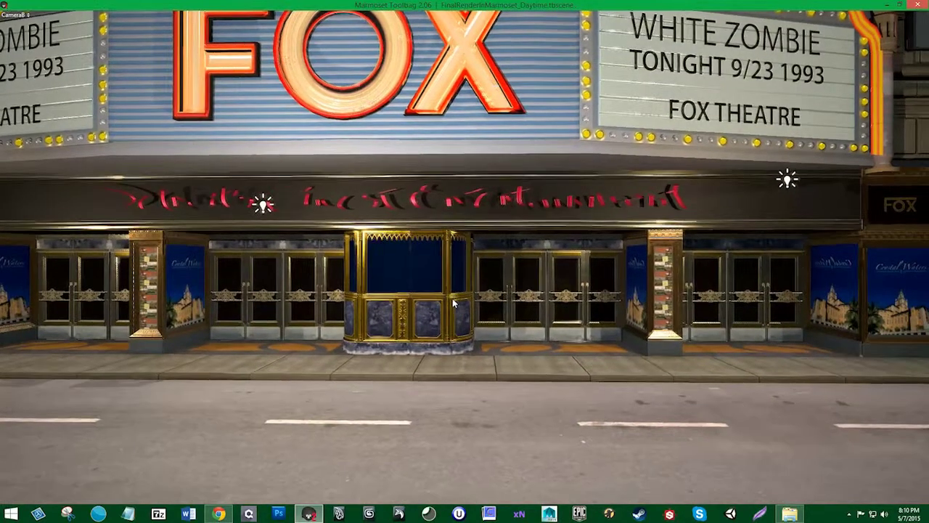
scroll(451, 304, down, 2)
scroll(455, 302, down, 2)
scroll(452, 296, down, 2)
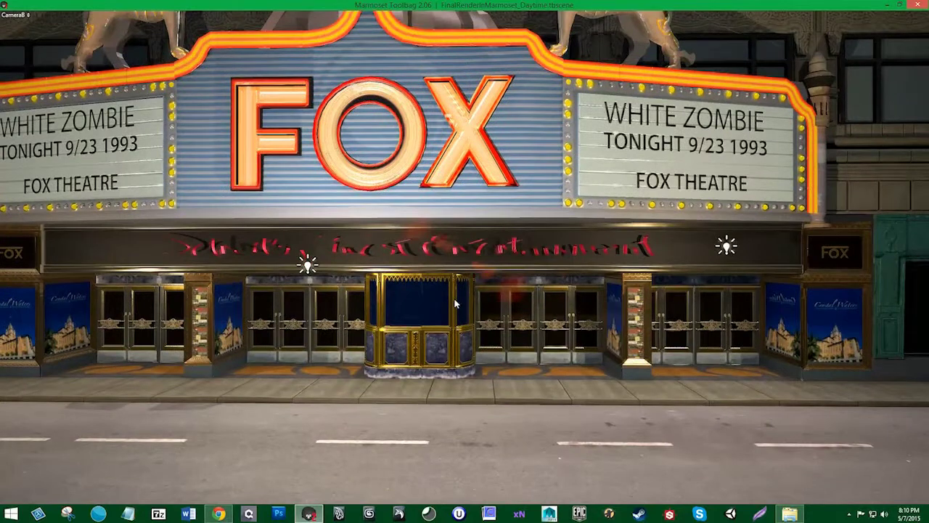
scroll(450, 291, down, 2)
scroll(448, 283, down, 2)
scroll(445, 277, down, 1)
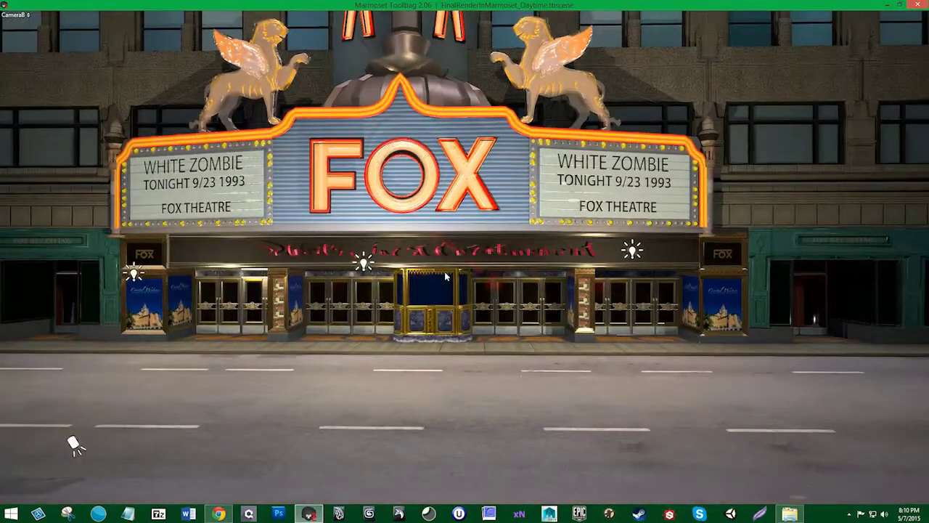
scroll(444, 270, up, 1)
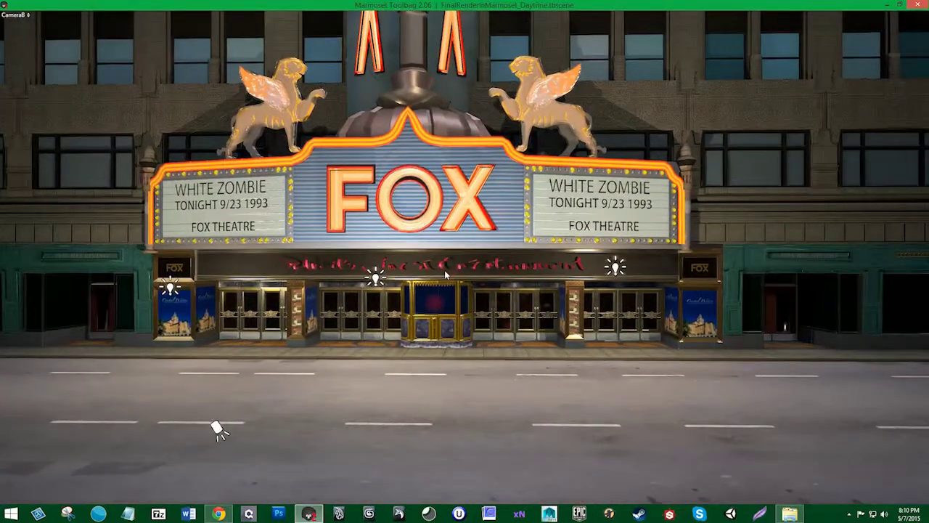
scroll(445, 270, up, 2)
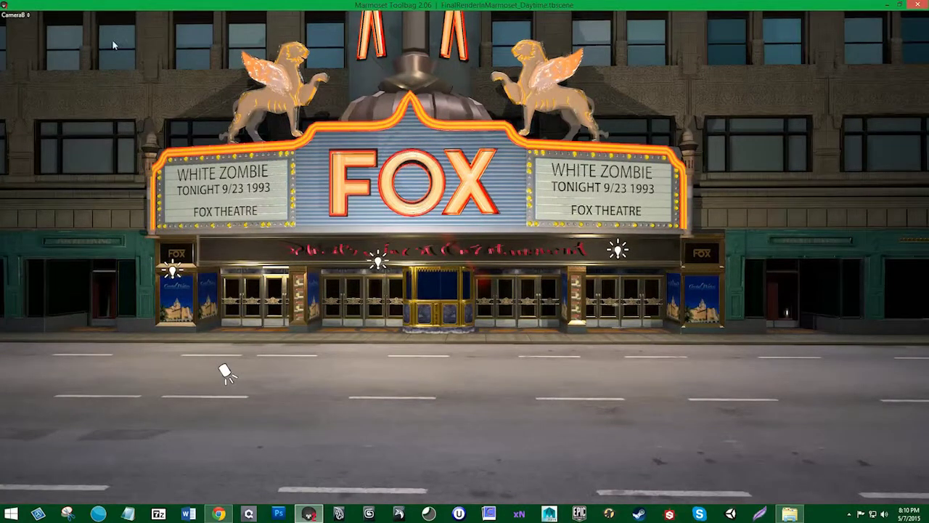
key(Tab)
click(82, 15)
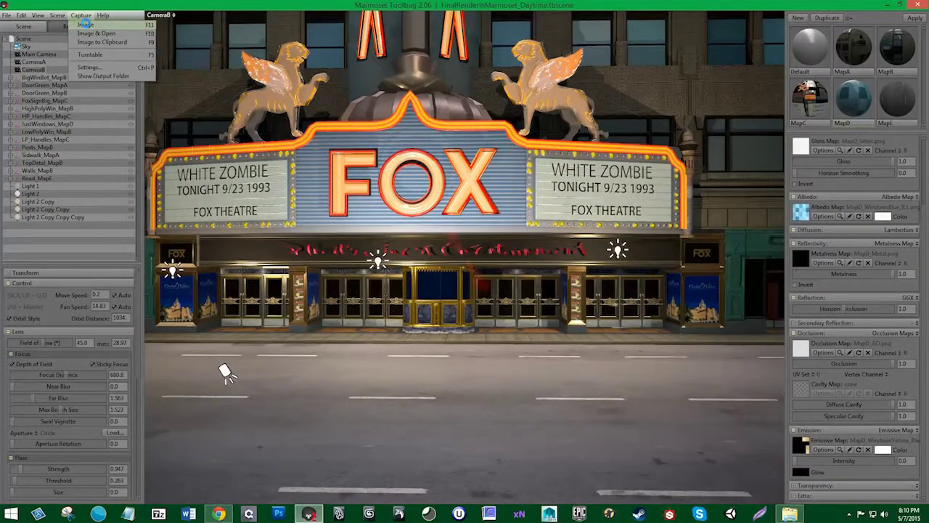
click(85, 24)
Step: Duplicate CameraB and rename the copy CameraC
click(81, 15)
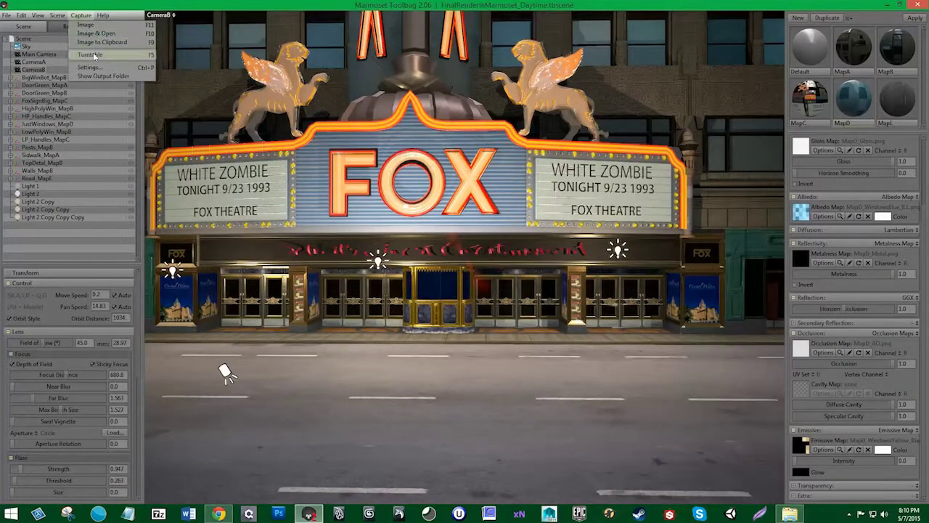
click(66, 34)
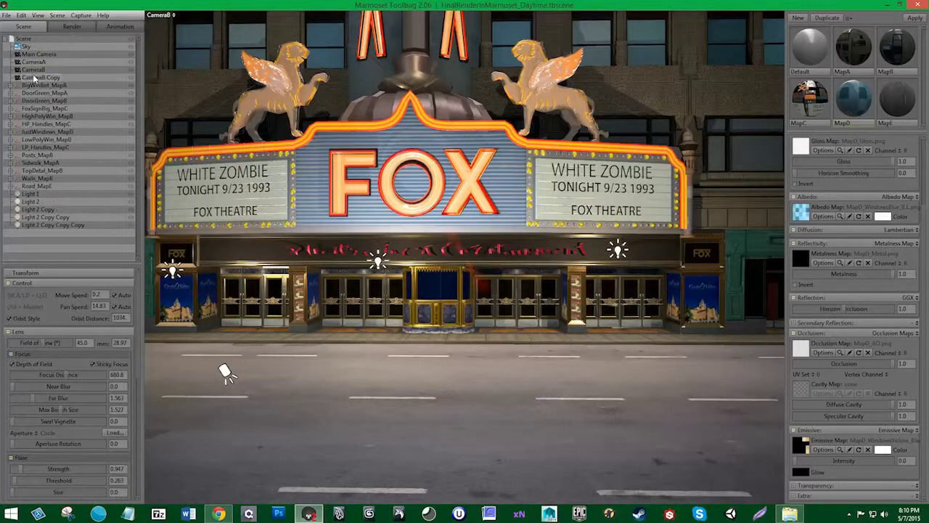
double_click(34, 78)
text(CameraC)
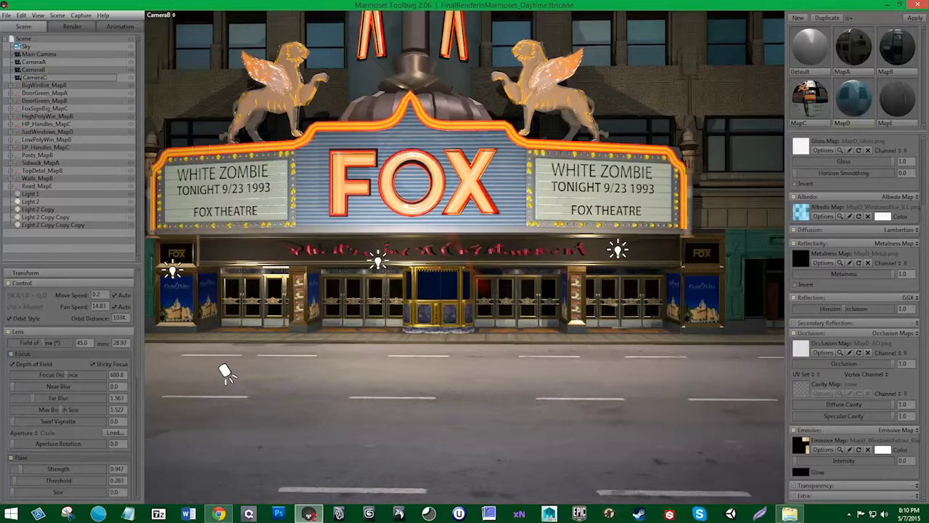
key(Return)
Step: Move CameraC's view up to the sign and narrow its field of view
drag(225, 372, 445, 242)
middle_drag(445, 242, 450, 299)
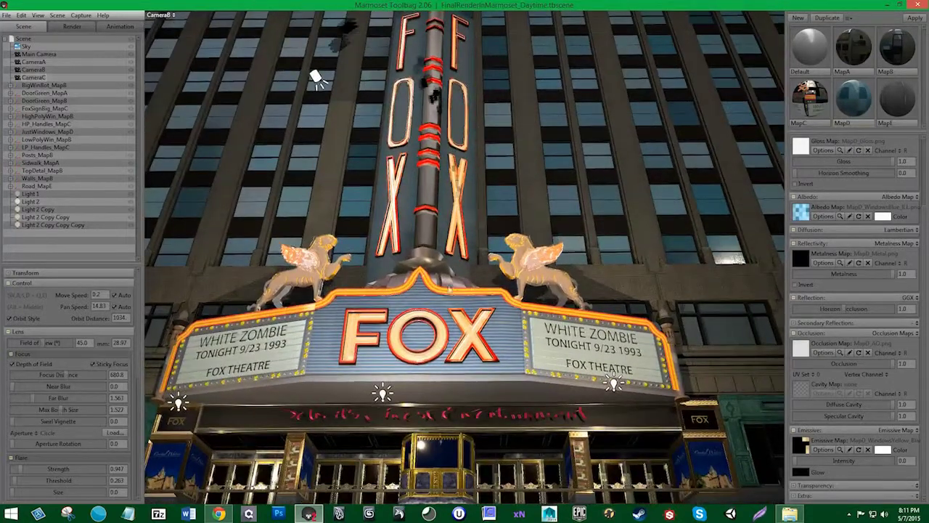
double_click(31, 78)
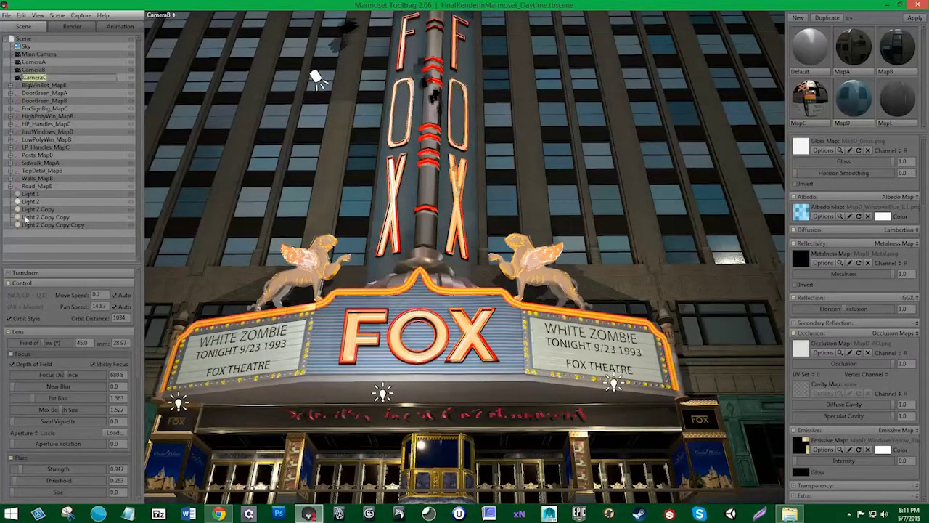
drag(37, 342, 33, 345)
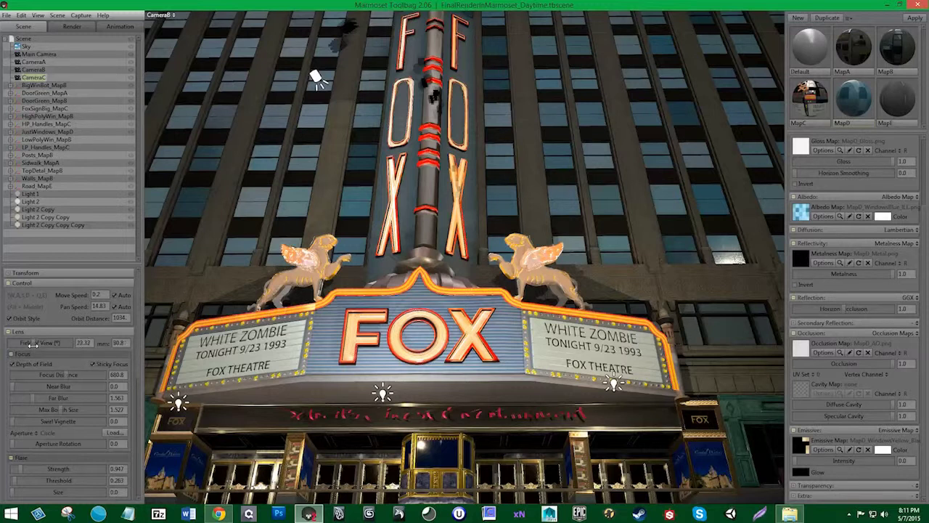
Step: Switch the viewport between CameraC and CameraB to compare their framing
click(172, 16)
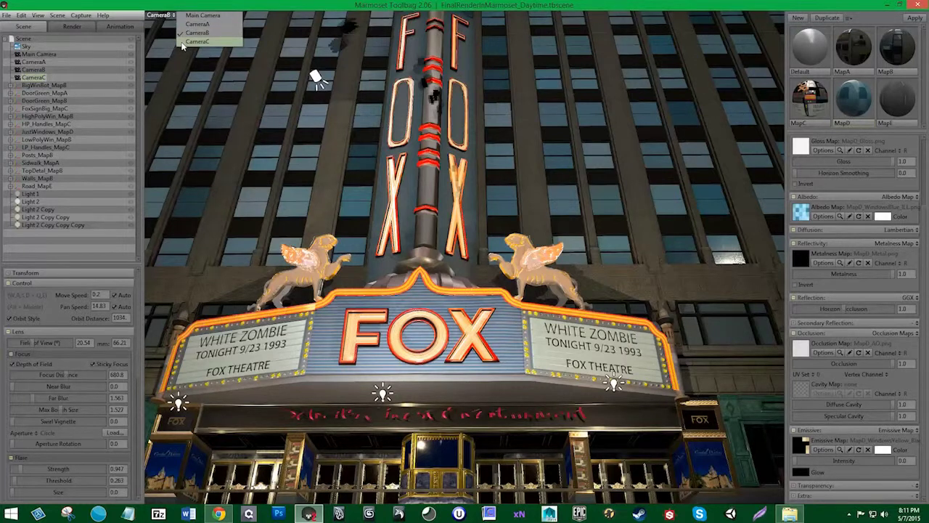
click(200, 40)
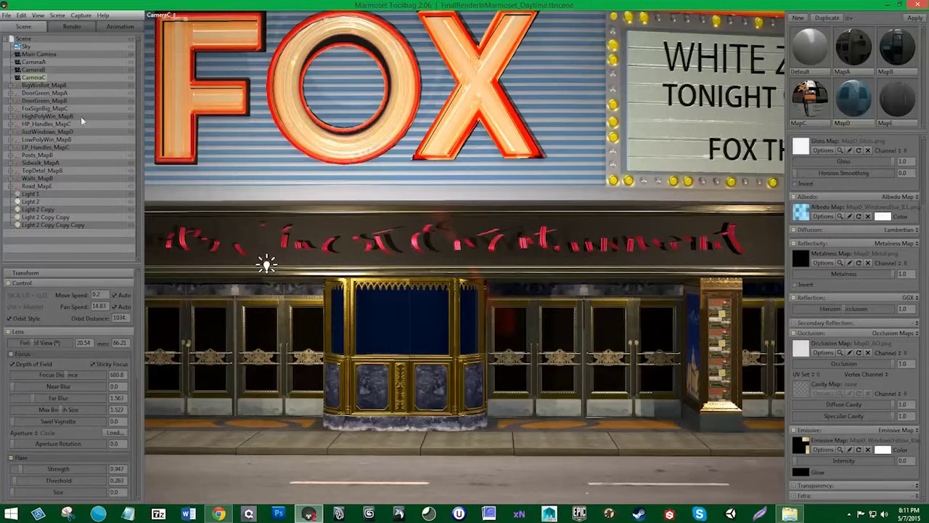
click(160, 15)
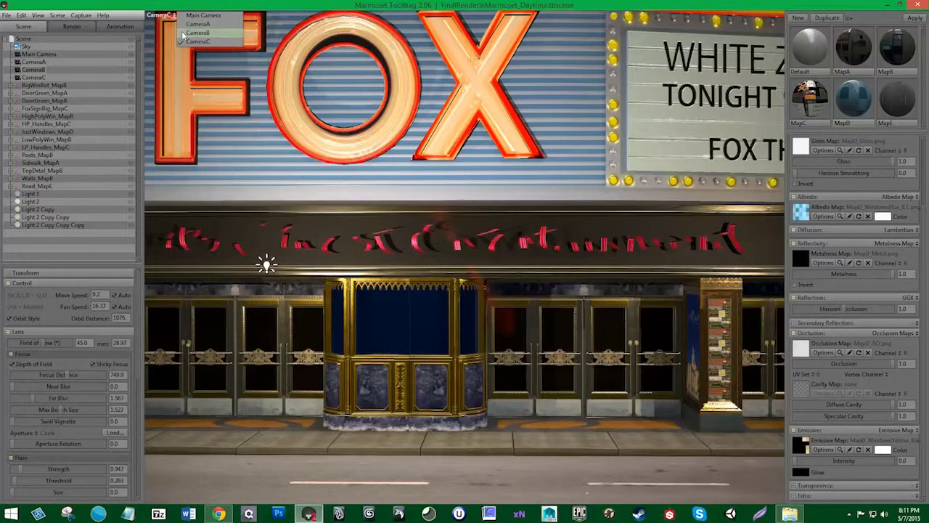
click(182, 34)
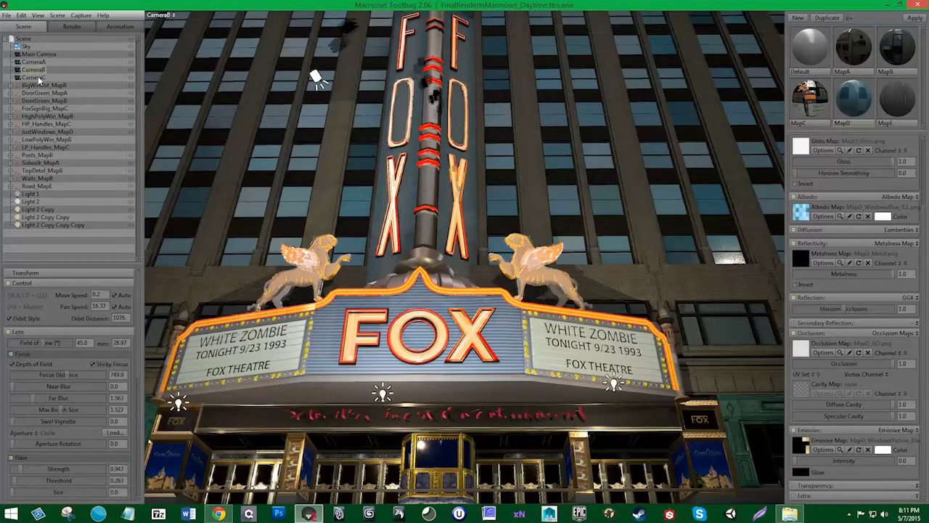
click(173, 15)
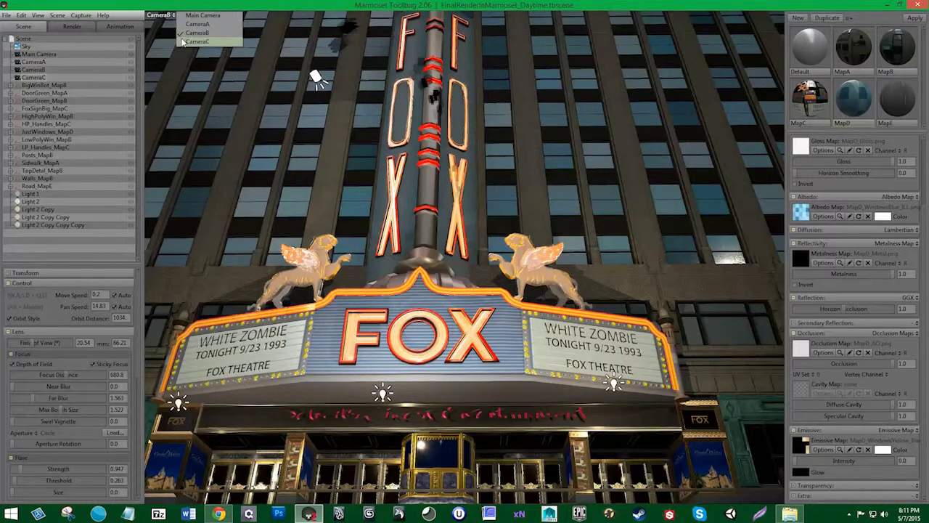
click(182, 40)
click(172, 16)
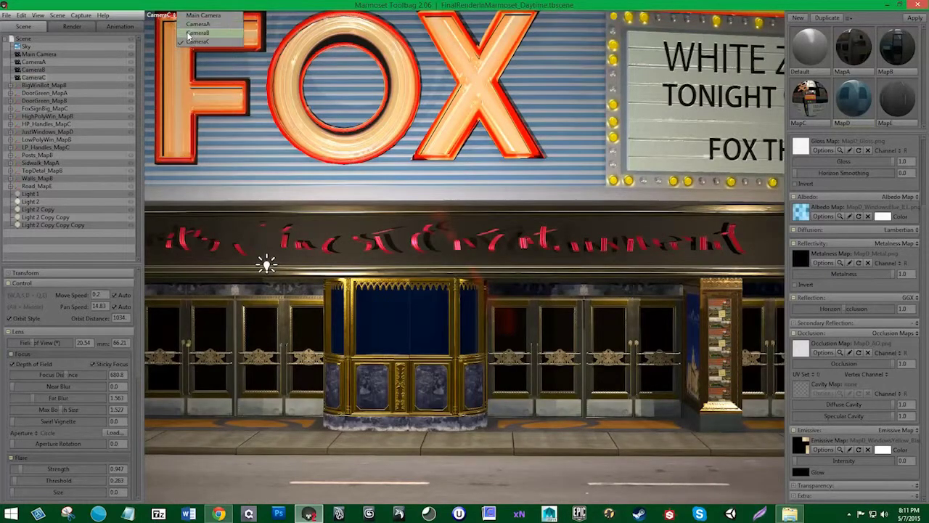
click(191, 34)
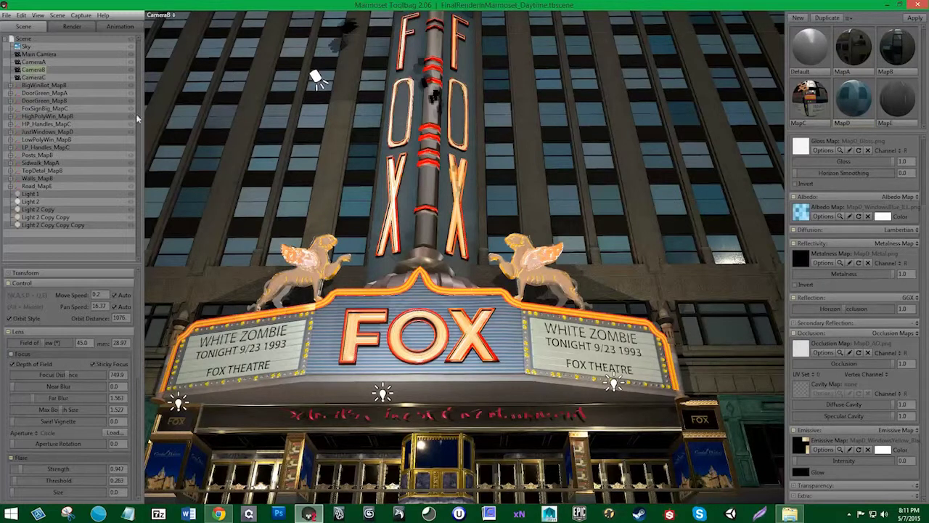
click(172, 16)
click(183, 45)
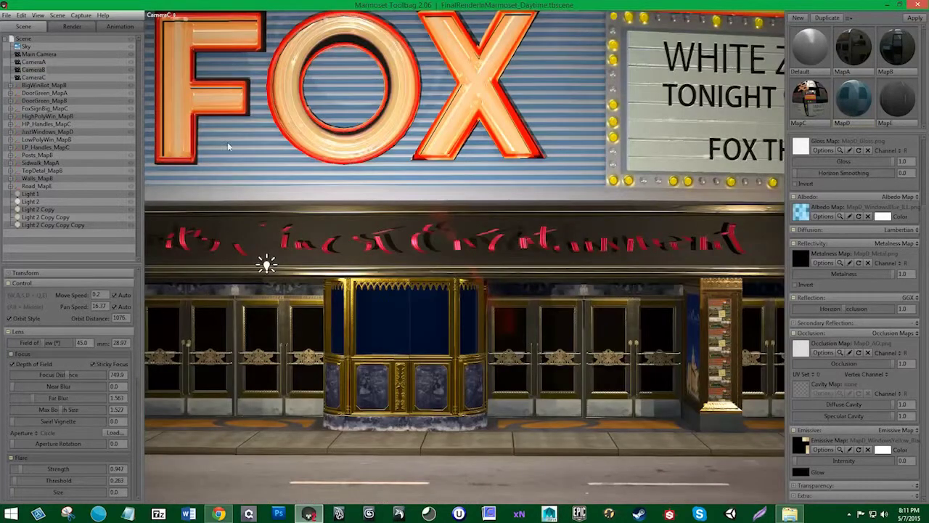
Step: Fine-tune CameraC's field of view, previewing the marquee shot full-window
scroll(227, 142, down, 5)
key(Tab)
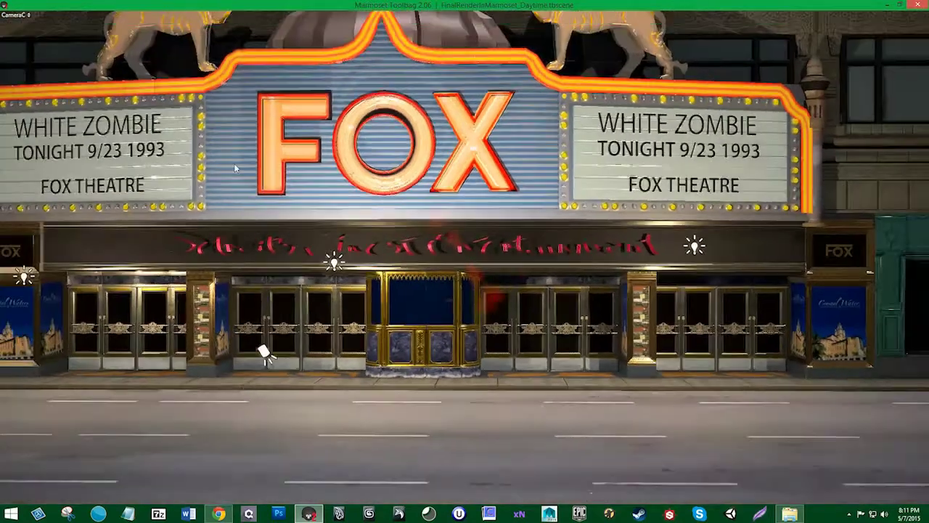
scroll(232, 163, down, 3)
scroll(230, 156, up, 2)
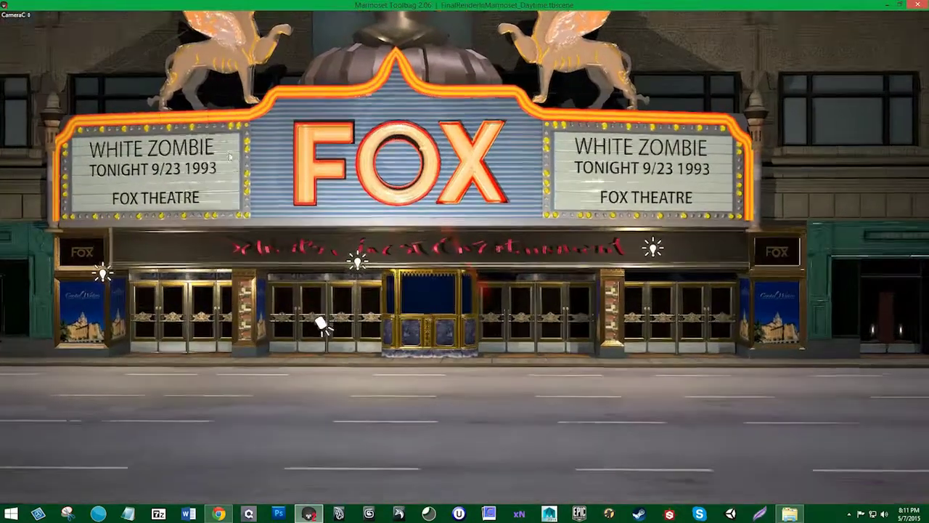
key(Tab)
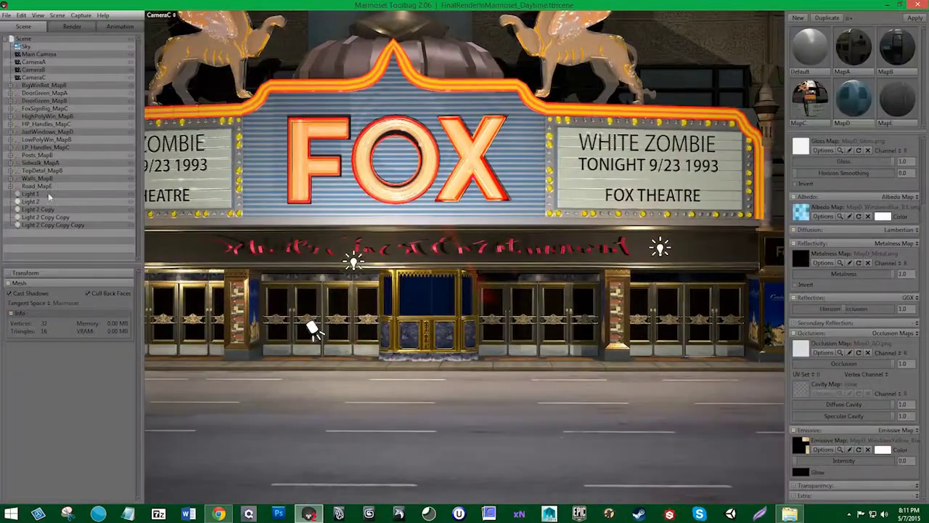
click(33, 77)
drag(33, 343, 41, 343)
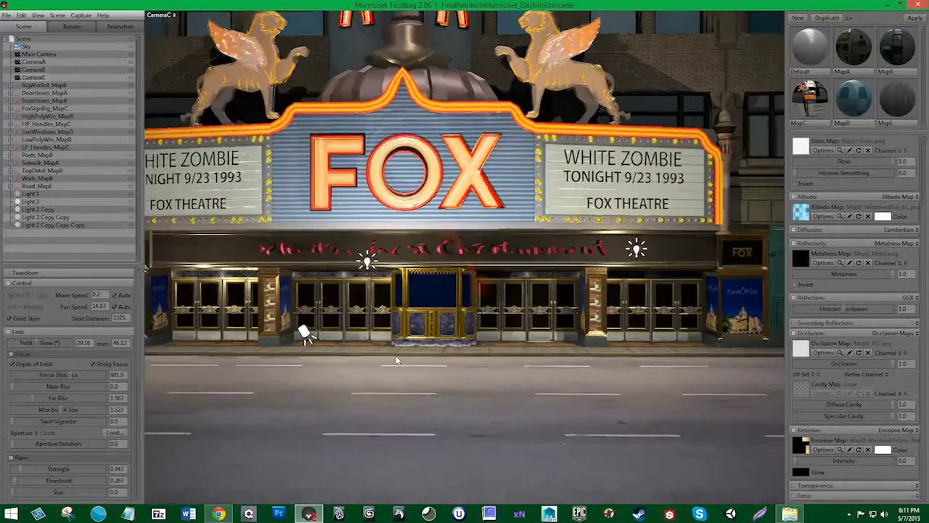
key(Tab)
key(Tab)
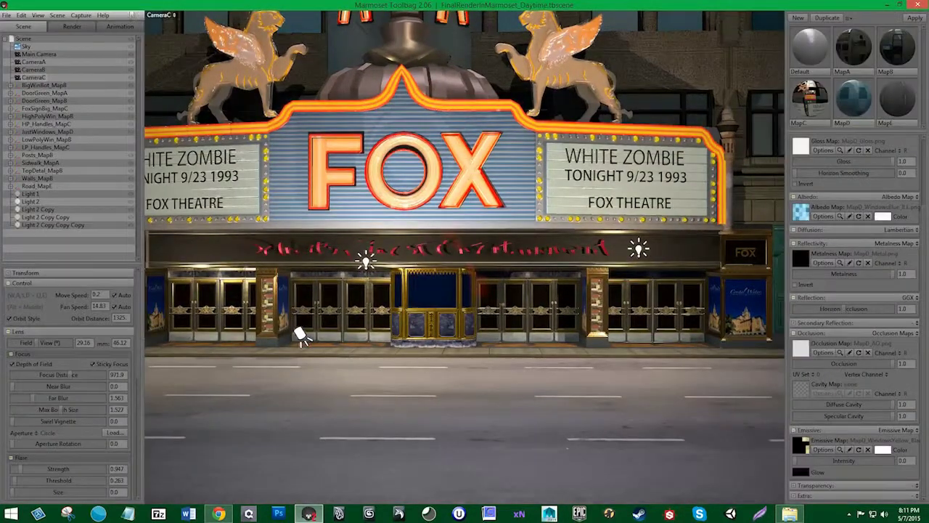
click(80, 15)
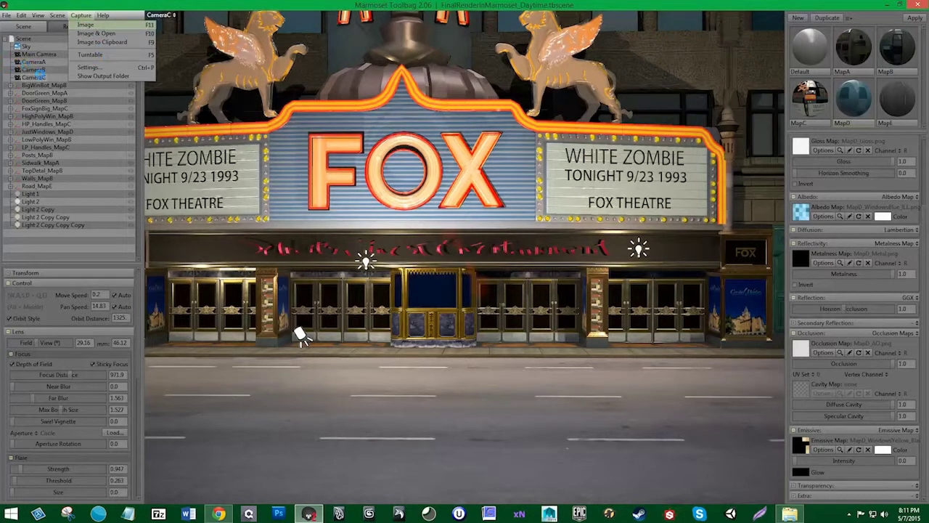
Step: Capture the CameraC marquee still and switch the viewport to CameraB
click(38, 76)
click(161, 15)
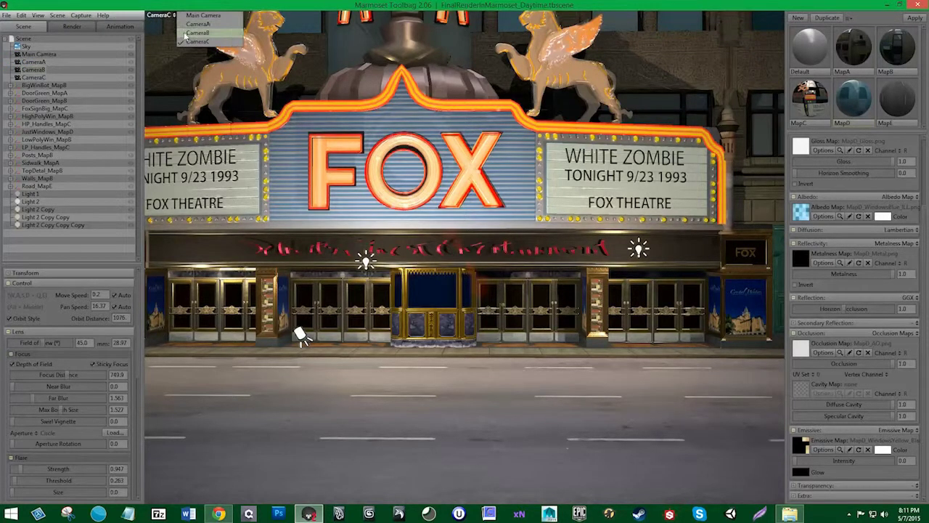
click(185, 33)
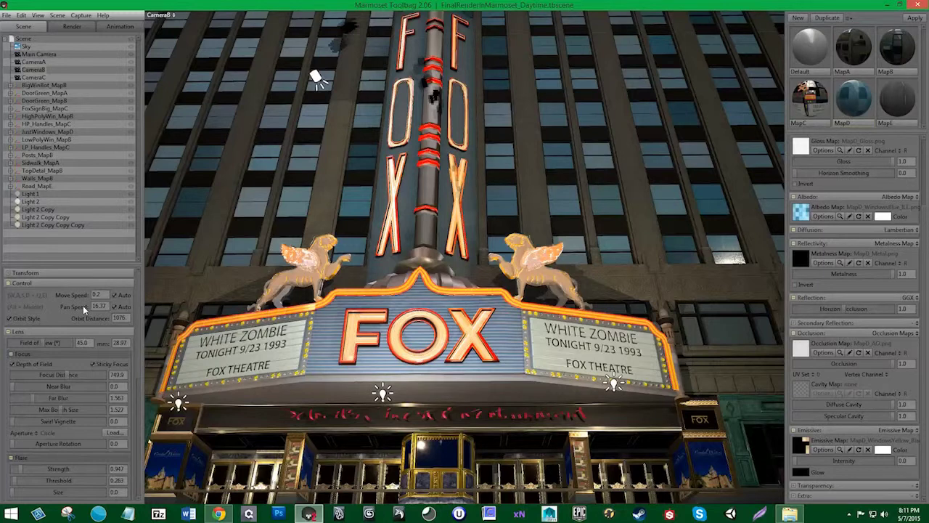
Step: Widen CameraB's field of view and orbit upward to frame the whole tower
mouse_move(42, 346)
mouse_down()
mouse_move(51, 342)
mouse_move(33, 341)
mouse_up()
middle_drag(356, 367, 360, 397)
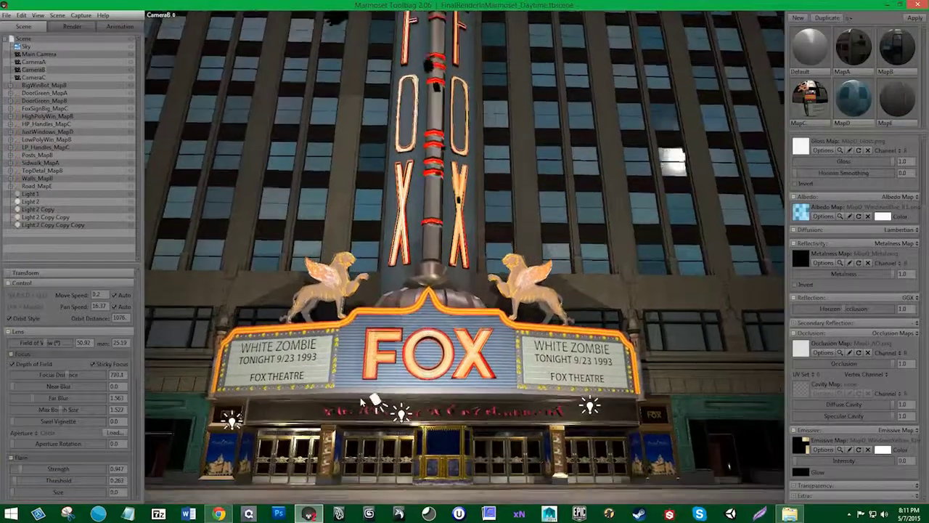
key(Tab)
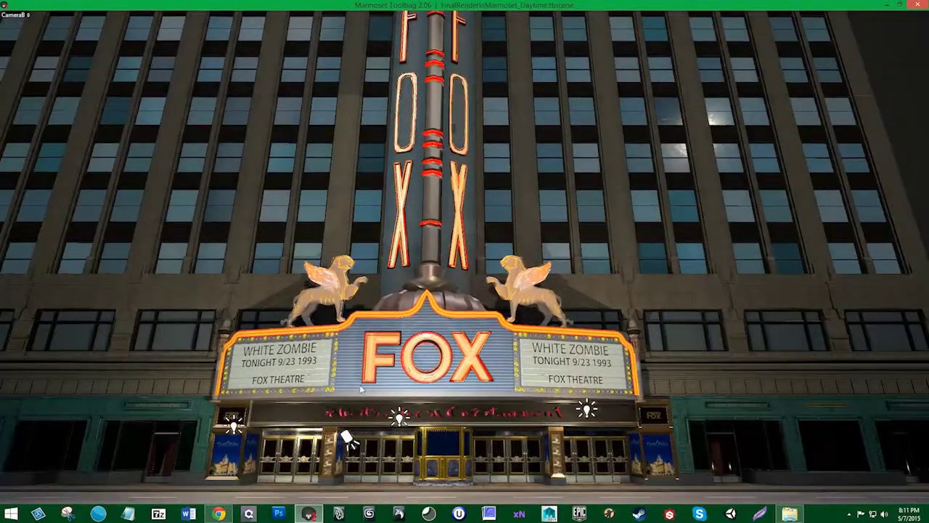
mouse_move(367, 436)
middle_down()
mouse_move(392, 368)
mouse_move(386, 377)
middle_up()
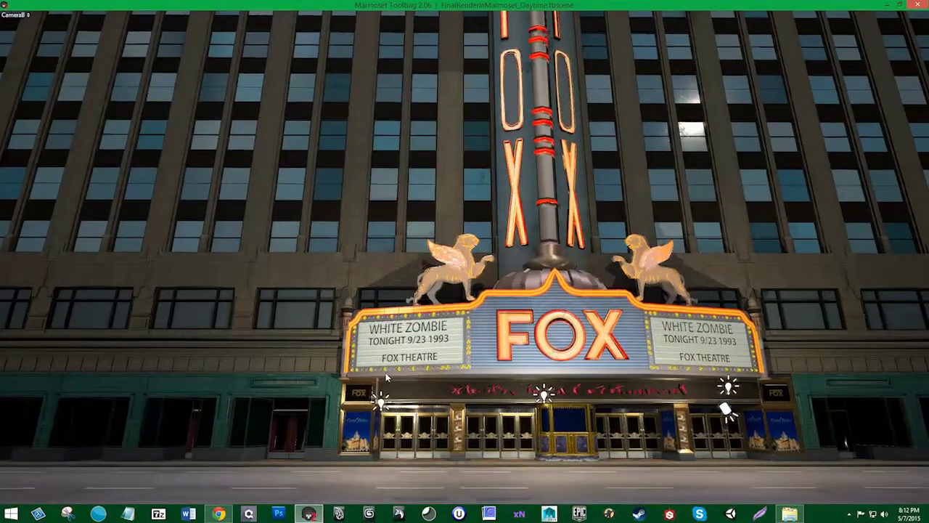
drag(386, 375, 389, 323)
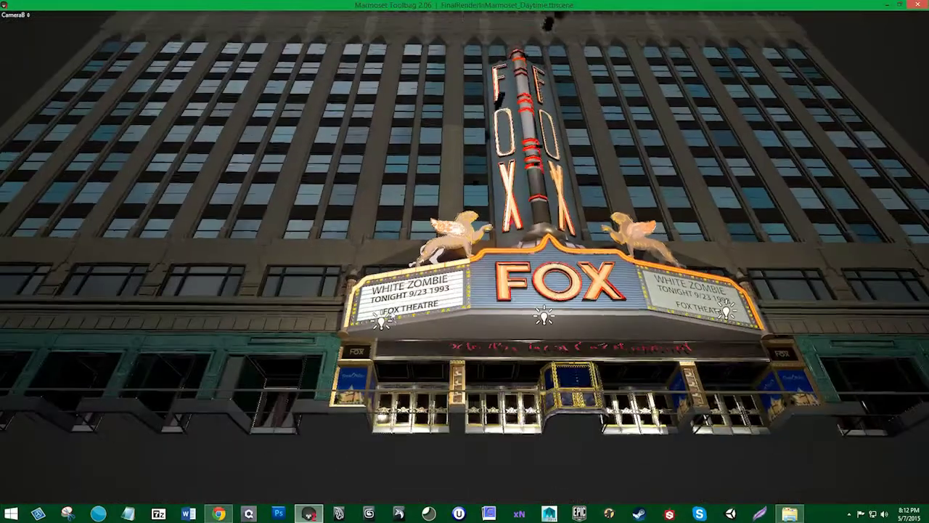
mouse_move(388, 323)
mouse_down()
mouse_move(680, 77)
mouse_move(686, 218)
mouse_move(653, 479)
mouse_up()
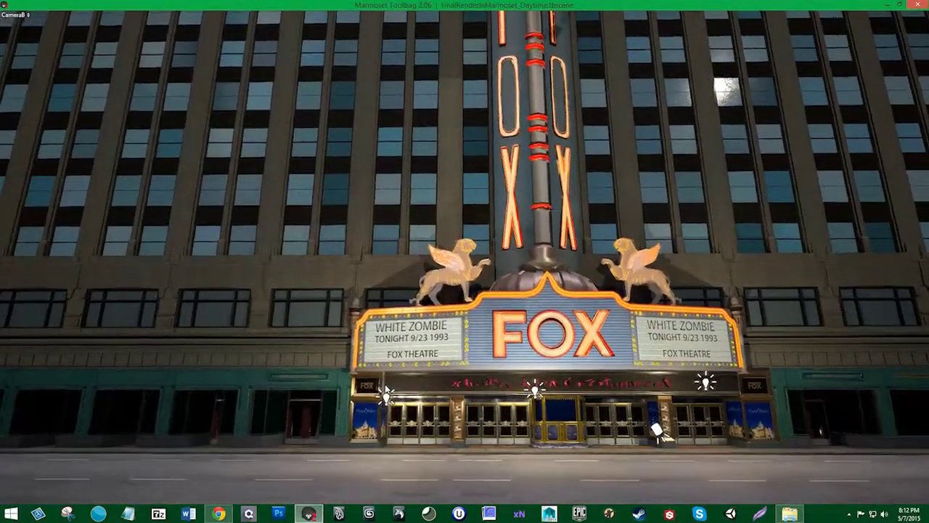
key(Tab)
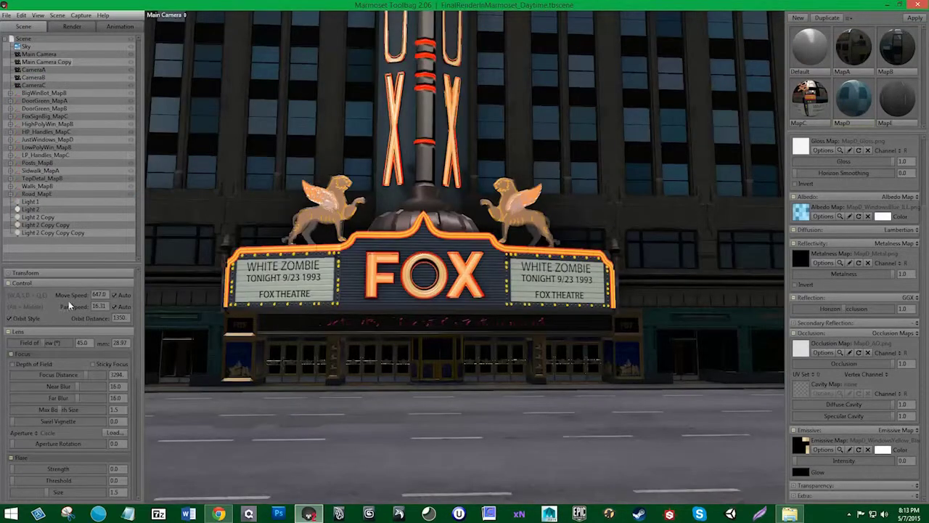
Step: Switch the viewport to Main Camera Copy, face the marquee head-on and widen the field of view
click(167, 16)
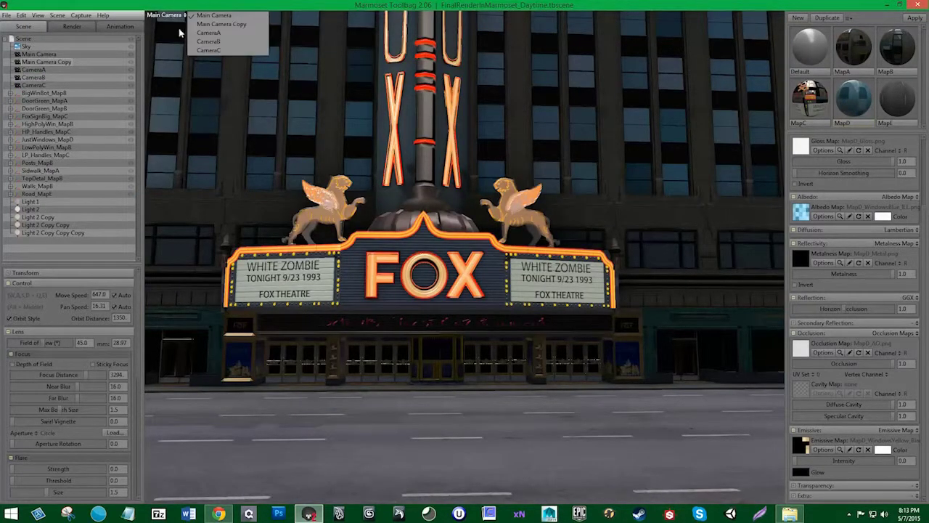
click(218, 24)
drag(228, 327, 266, 332)
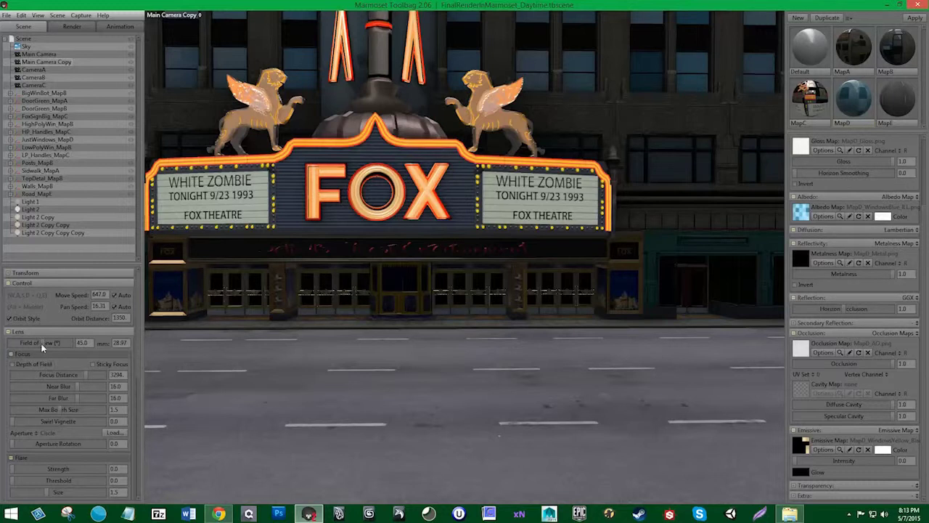
drag(41, 342, 51, 346)
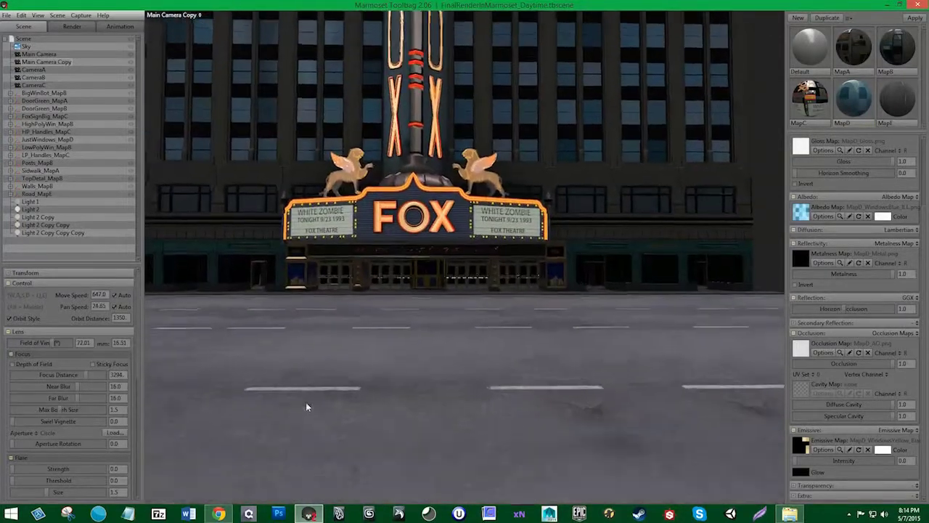
mouse_move(306, 402)
mouse_down()
mouse_move(344, 416)
mouse_move(341, 402)
mouse_up()
Step: In a full-size viewport, refine the framing so the marquee sits centered and higher
key(Tab)
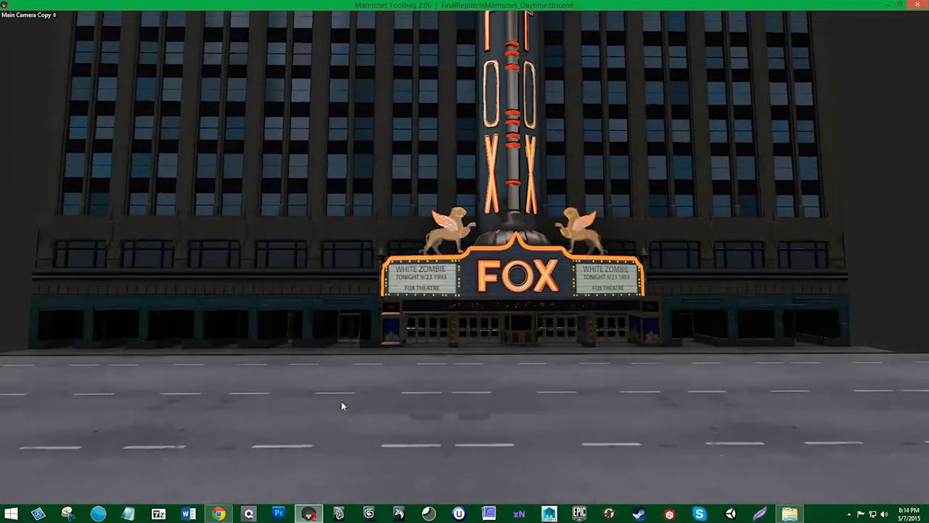
key(Tab)
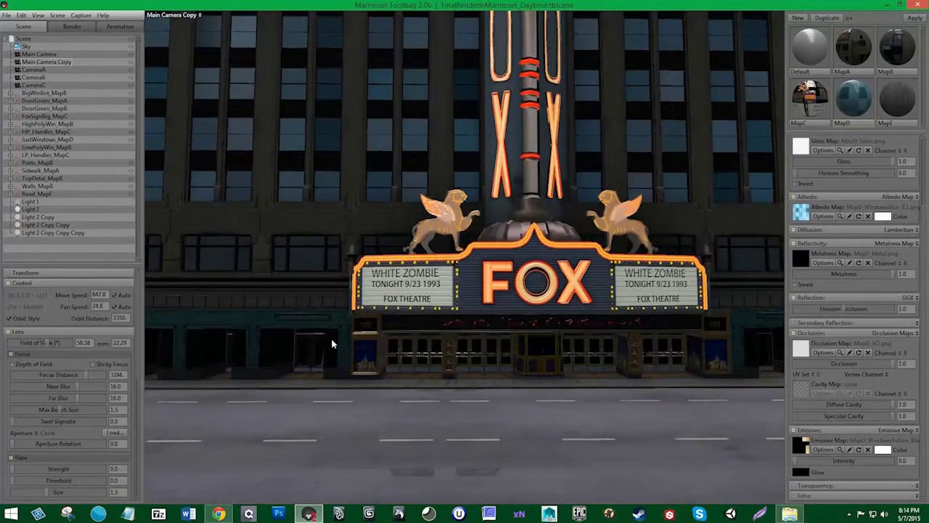
key(Tab)
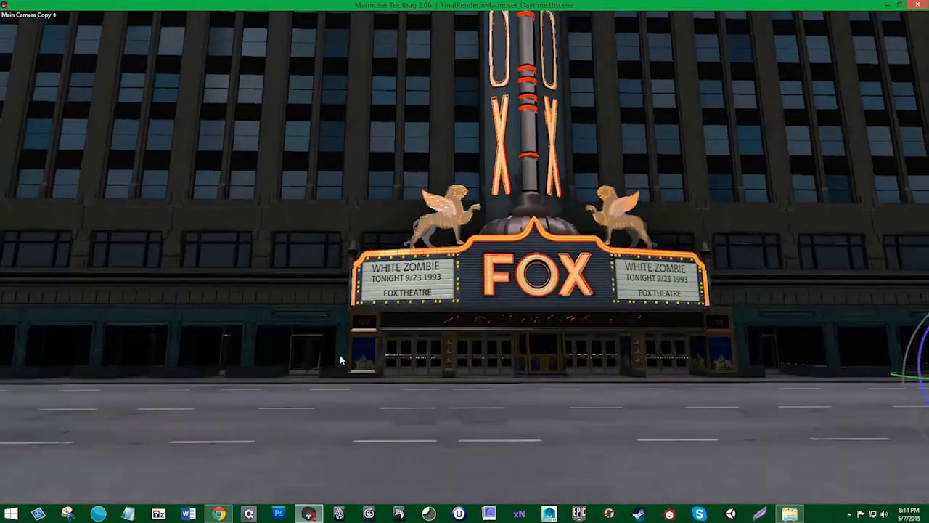
drag(340, 355, 337, 370)
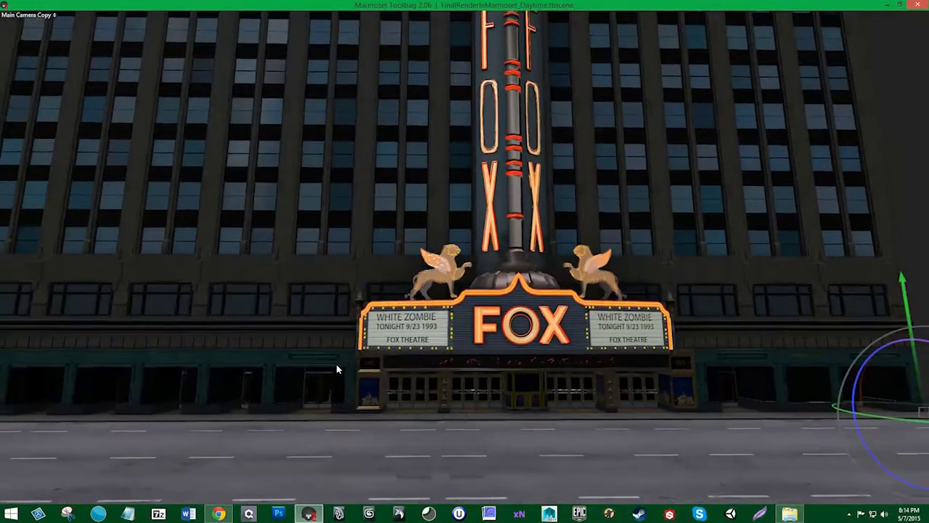
right_drag(337, 370, 328, 392)
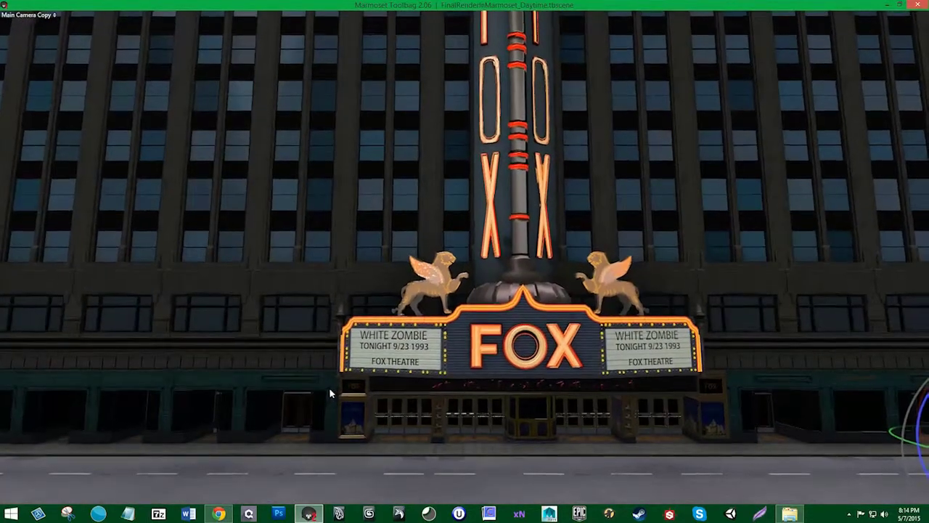
mouse_move(328, 387)
middle_down()
mouse_move(332, 335)
mouse_move(334, 361)
middle_up()
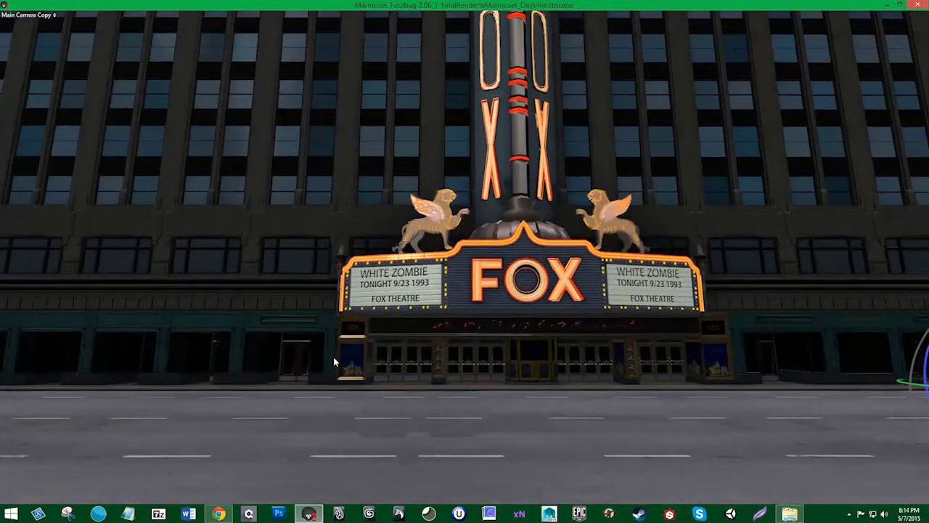
key(Tab)
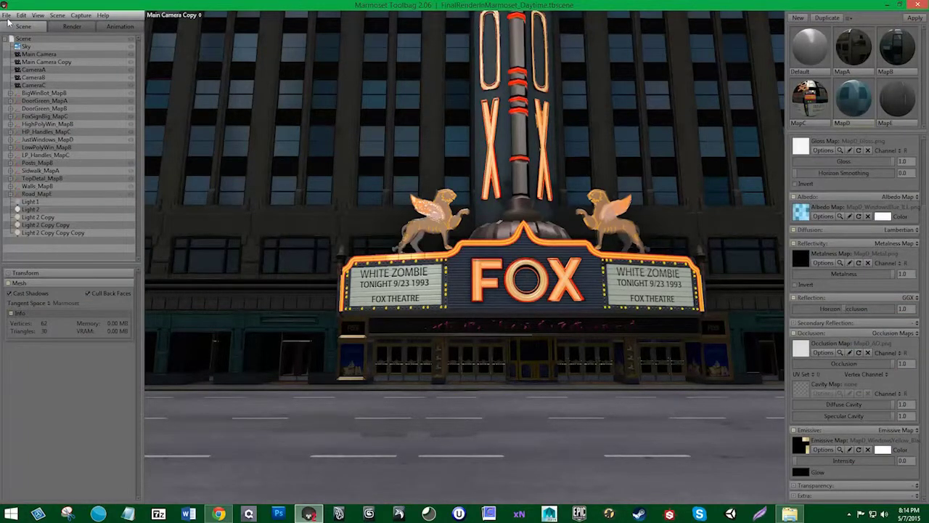
Step: In the Render settings, preview the Wireframe overlay briefly, then turn it back off
click(76, 16)
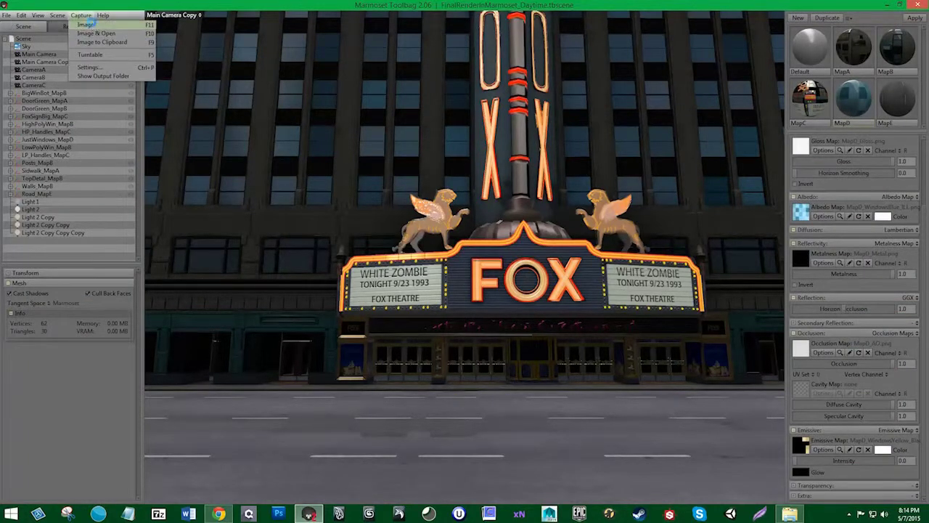
click(92, 26)
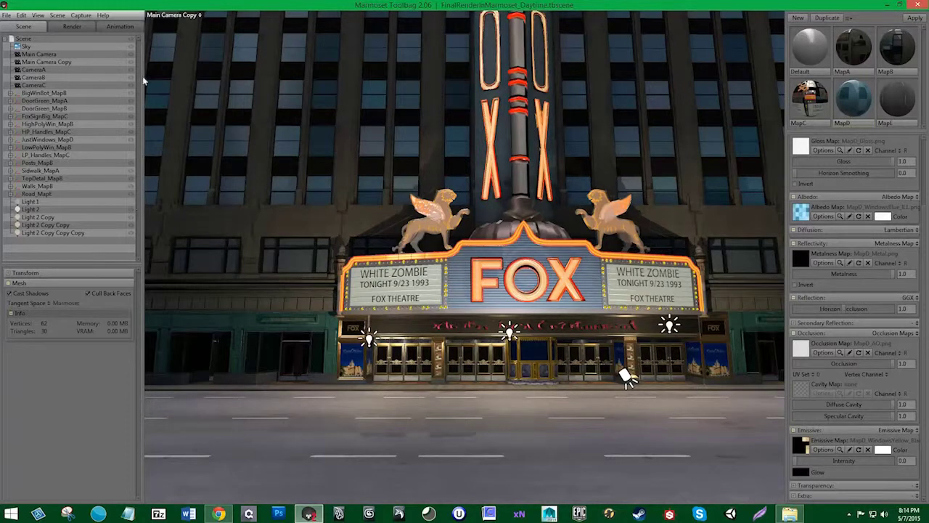
click(87, 27)
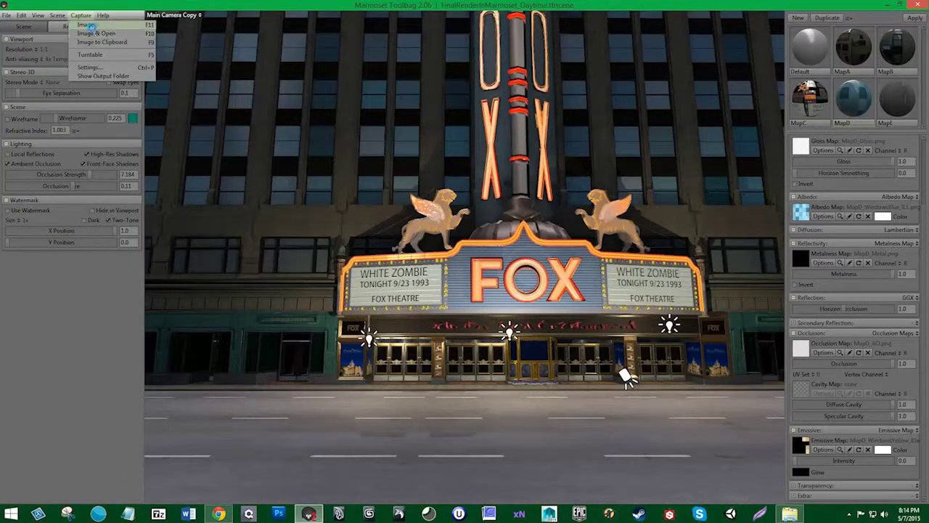
click(93, 30)
click(40, 28)
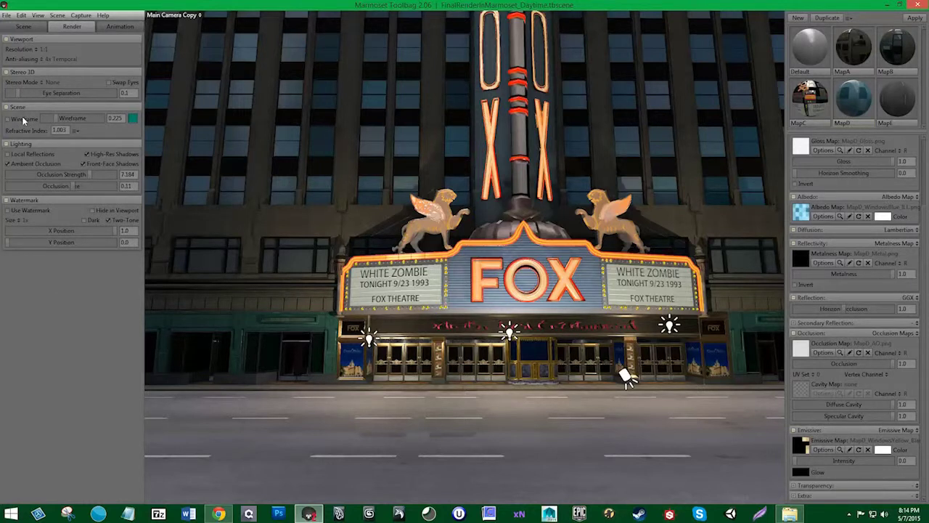
click(8, 118)
click(80, 15)
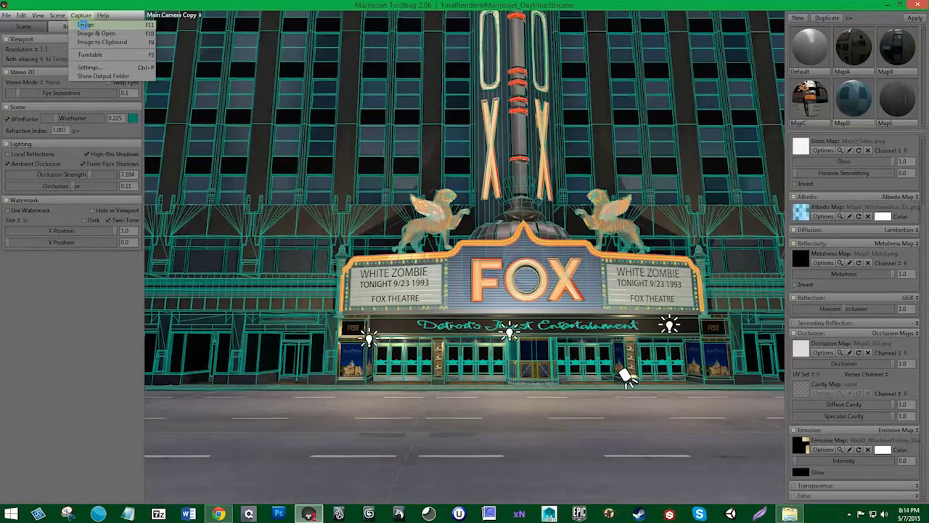
click(84, 25)
click(34, 120)
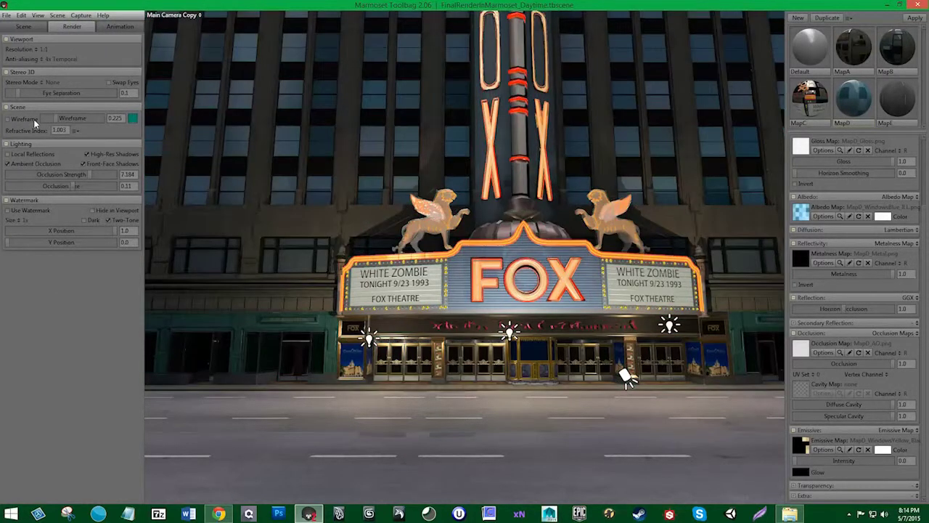
Step: Save the scene as a new numbered copy of FinalRenderInMarmoset_Daytime in RenderInMarmoset
click(6, 15)
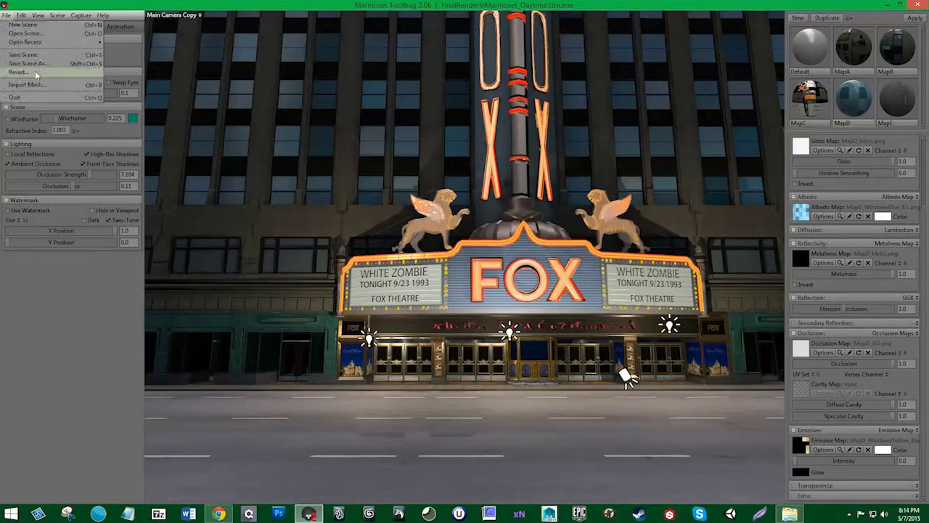
click(34, 66)
click(164, 83)
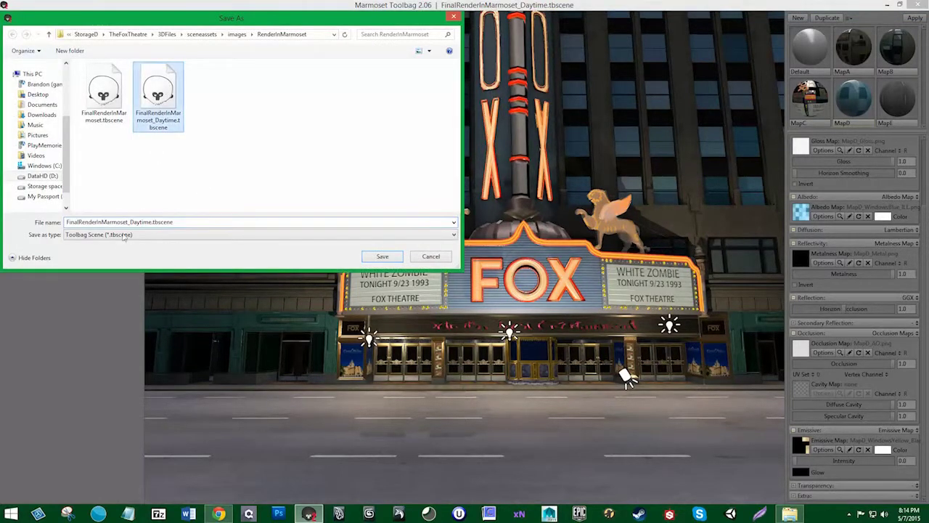
click(152, 224)
text(3)
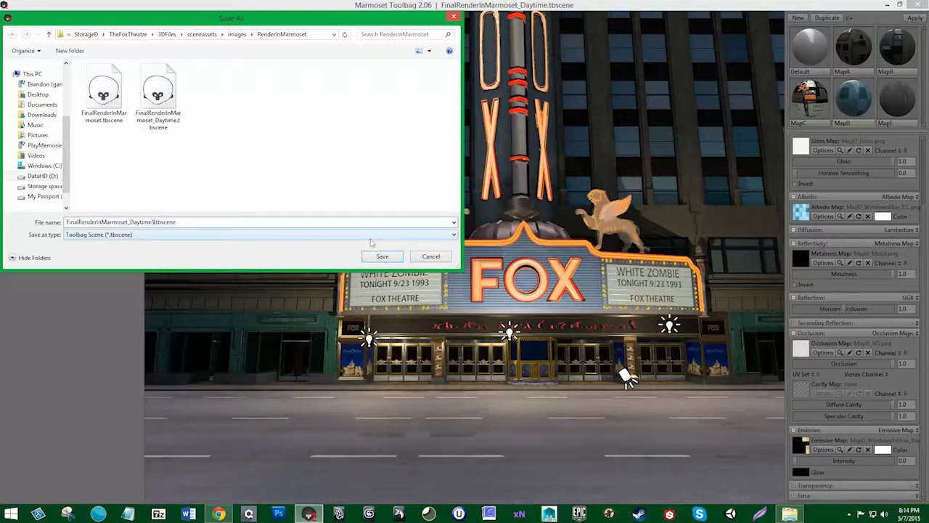
click(398, 258)
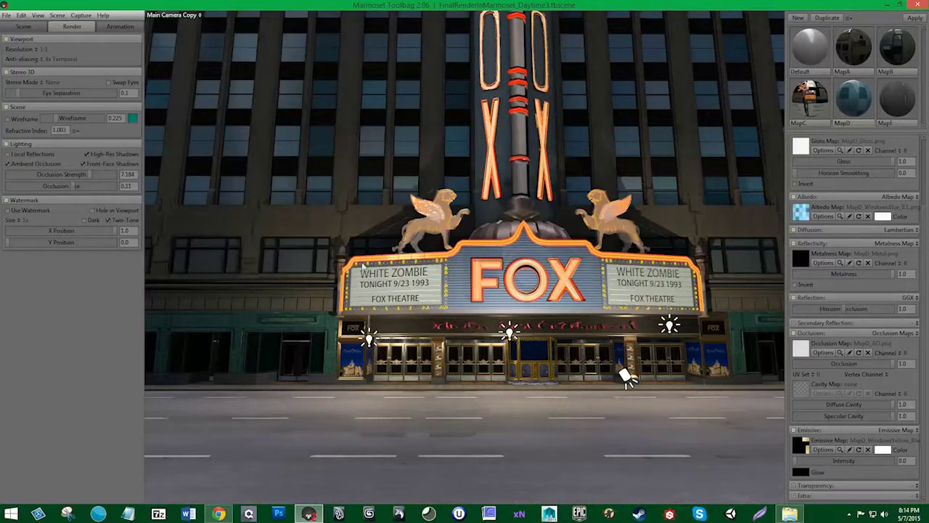